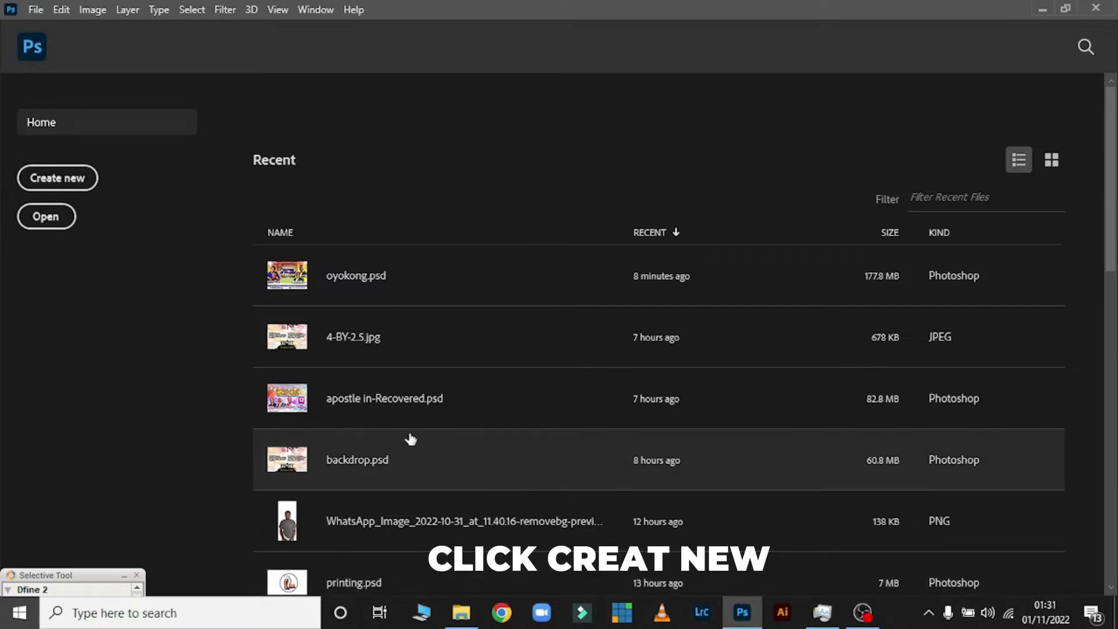
Start a new document, review its unit and resolution settings, and keep the color mode at RGB Color.
{"action": "left_click", "coordinate": [59, 185]}
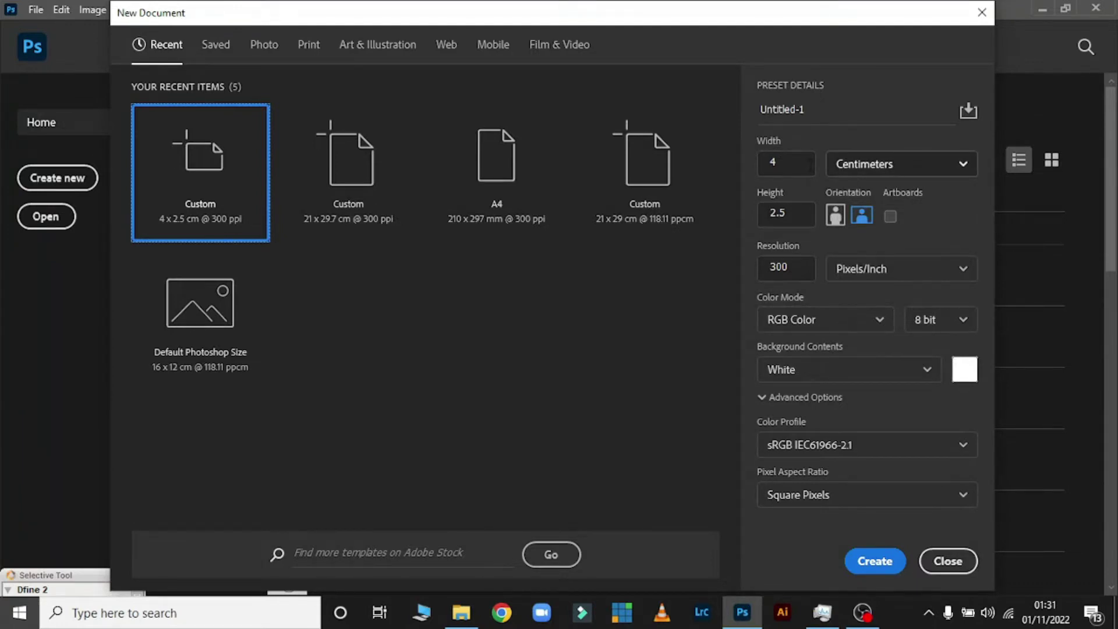
{"action": "left_click", "coordinate": [780, 163]}
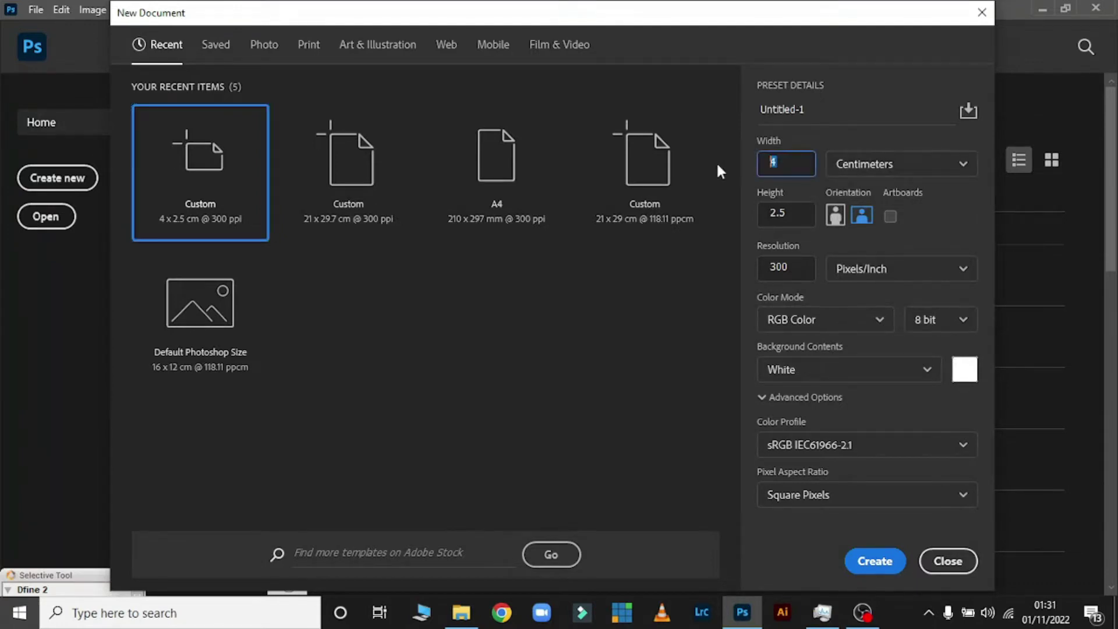
{"action": "left_click", "coordinate": [863, 166]}
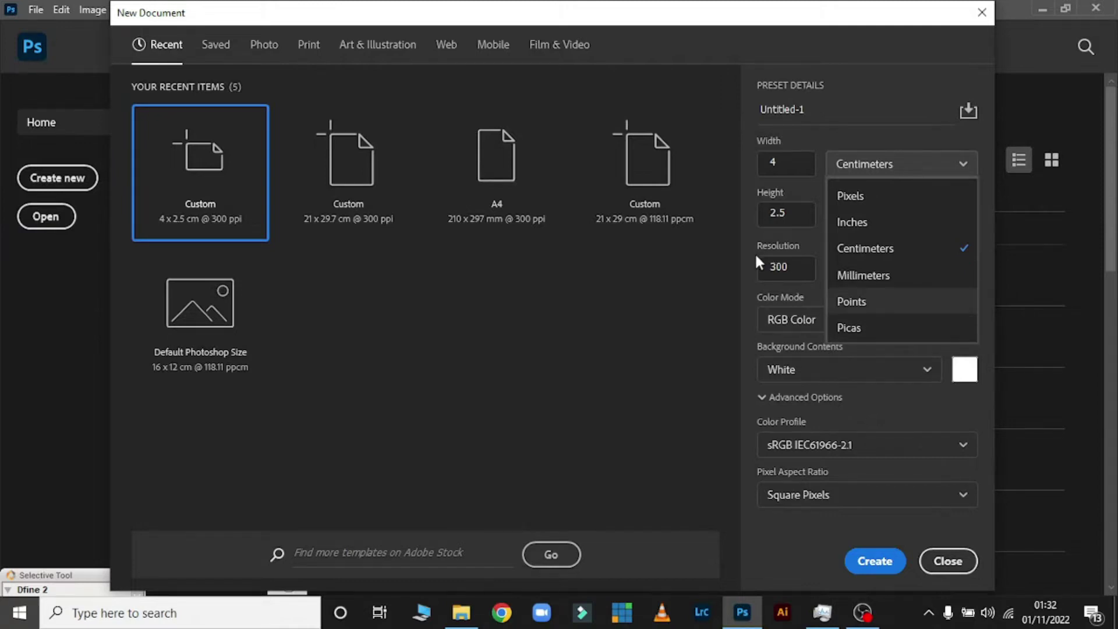
{"action": "left_click", "coordinate": [653, 284]}
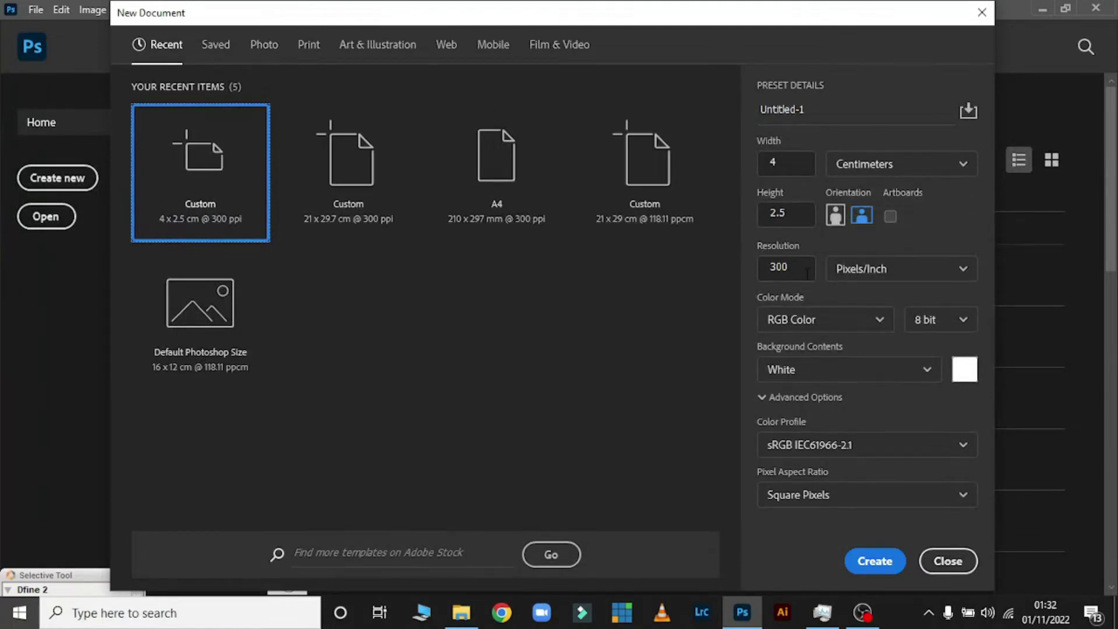
{"action": "double_click", "coordinate": [787, 266]}
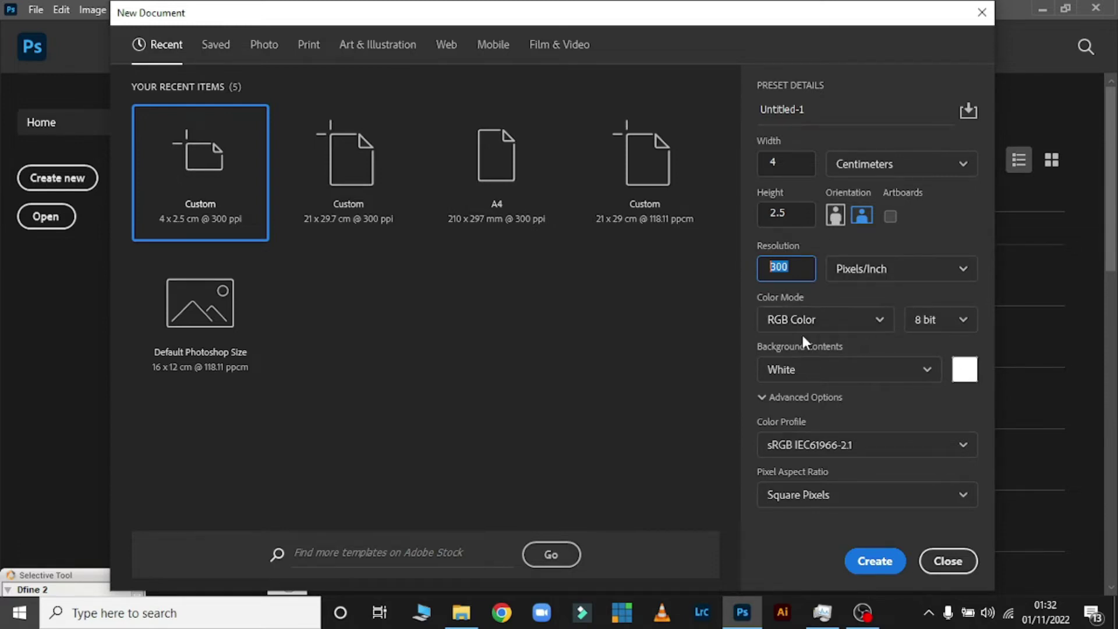
{"action": "left_click", "coordinate": [828, 324]}
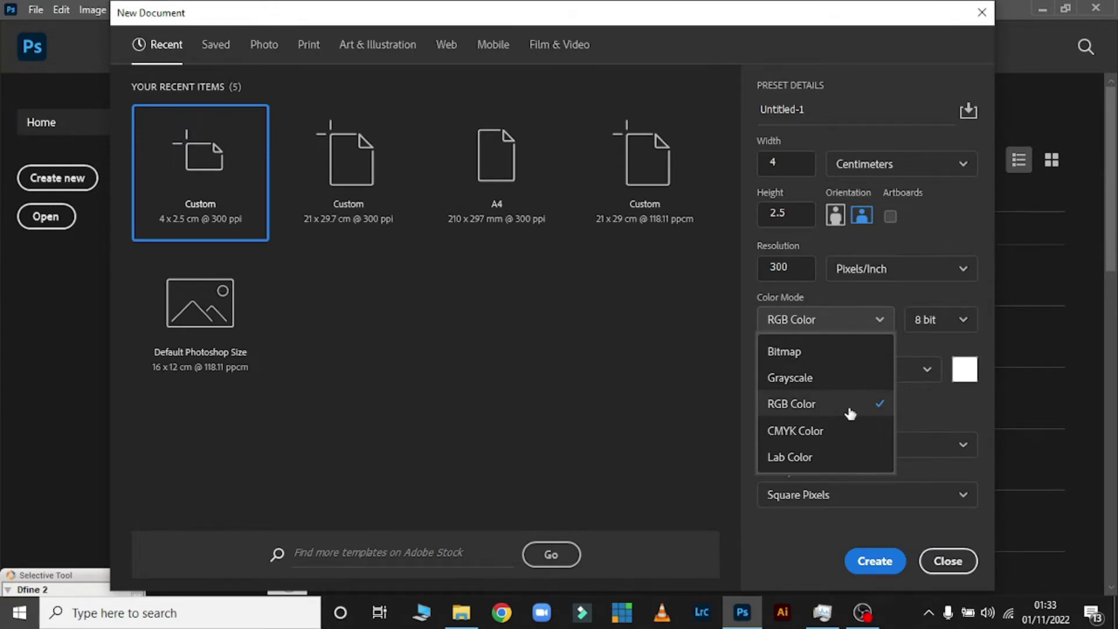
{"action": "left_click", "coordinate": [850, 413]}
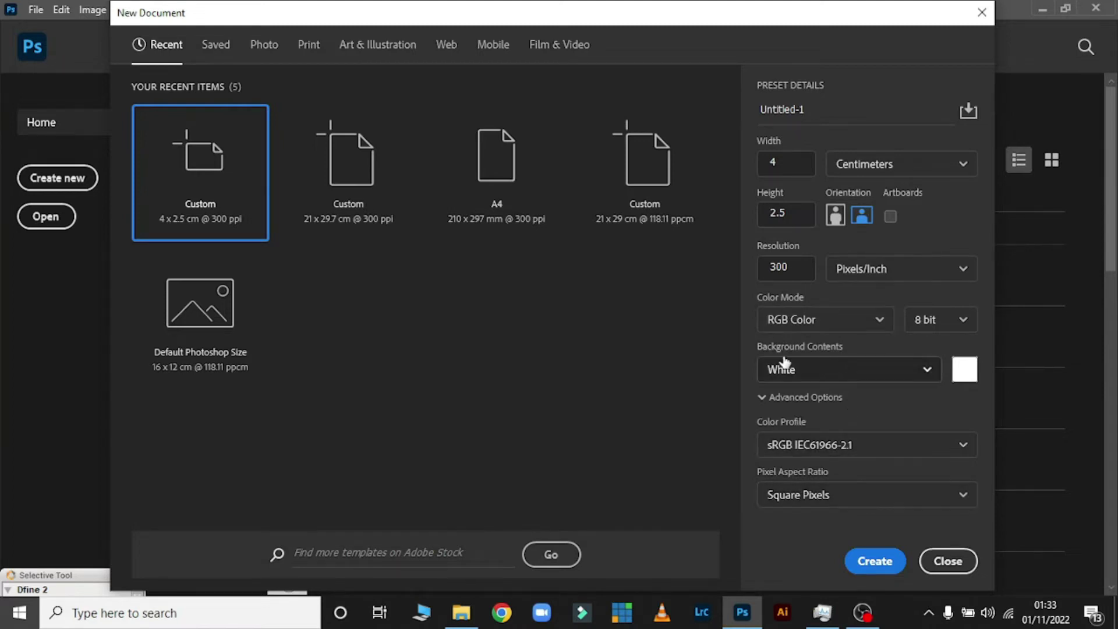
Set the new document's background contents to the custom color 5e2c2c.
{"action": "left_click", "coordinate": [840, 376]}
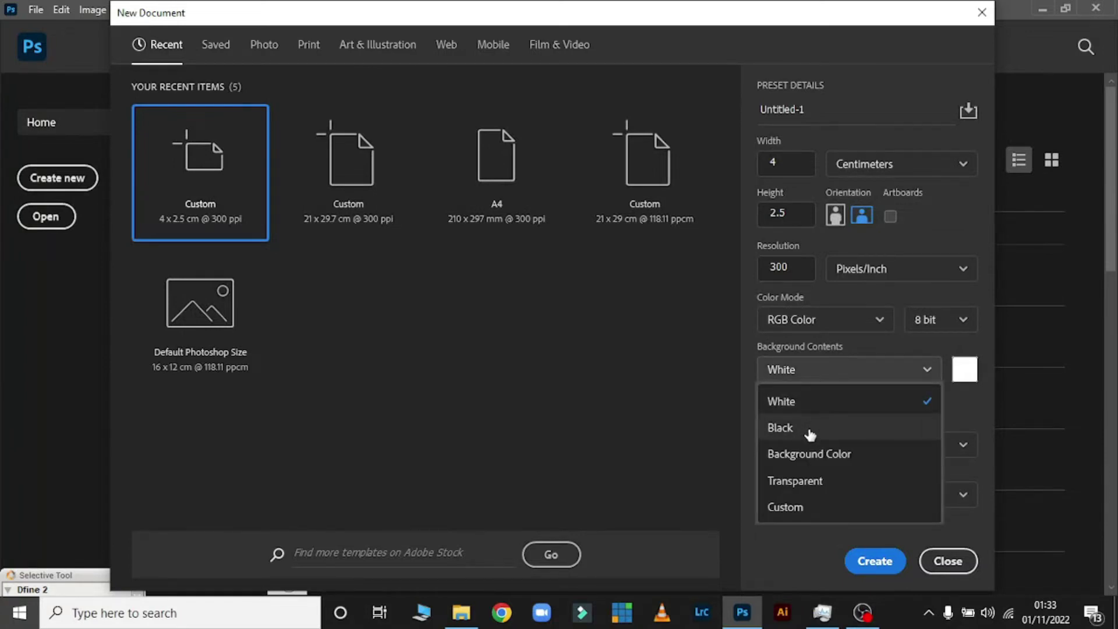
{"action": "left_click", "coordinate": [811, 454]}
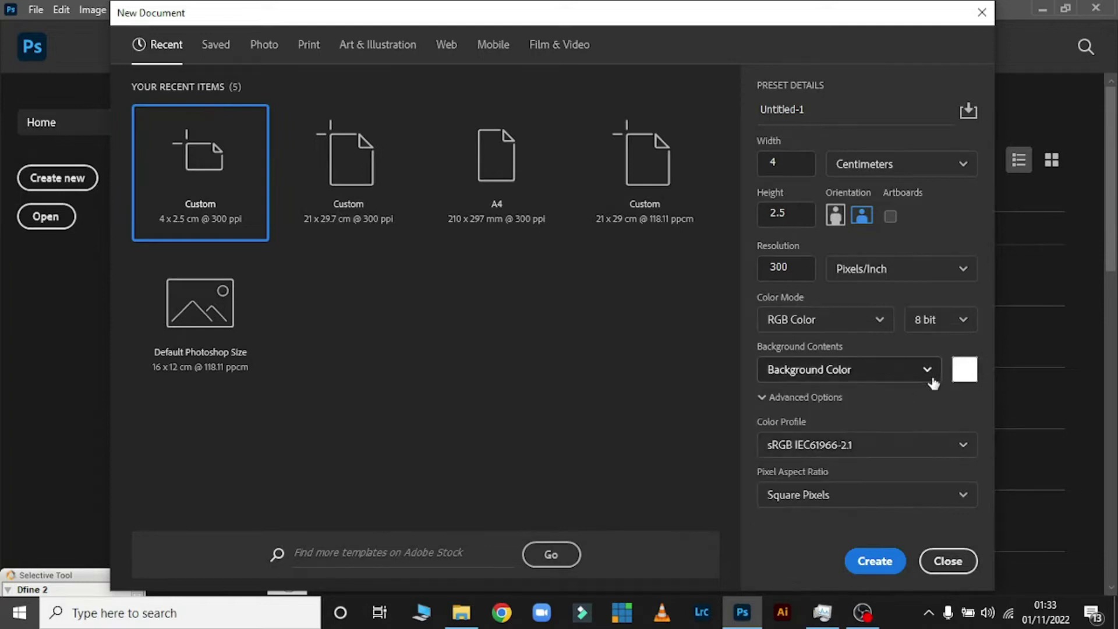
{"action": "left_click", "coordinate": [964, 369]}
{"action": "left_click", "coordinate": [796, 306]}
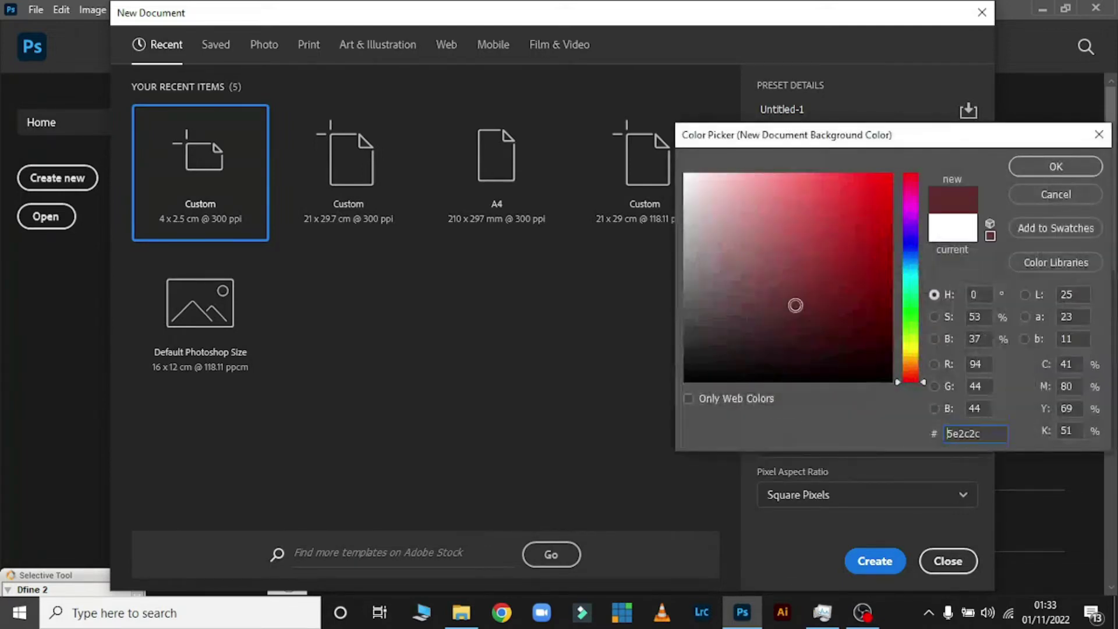
{"action": "left_click", "coordinate": [1056, 166]}
Make the new document's background transparent and set its width and height to 10 centimeters.
{"action": "left_click", "coordinate": [790, 373]}
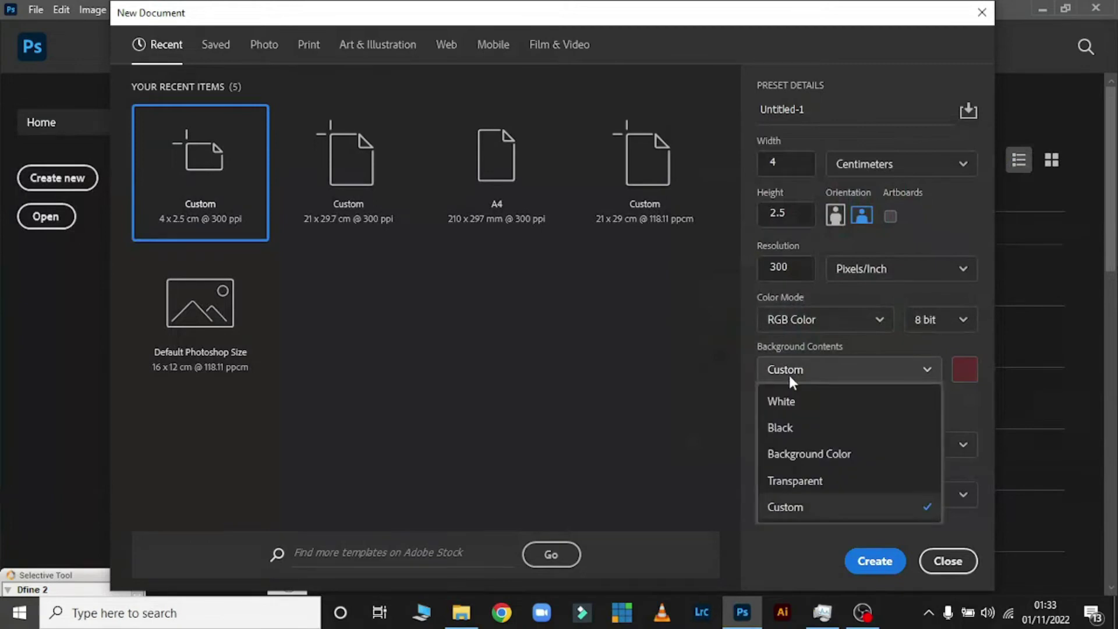
{"action": "left_click", "coordinate": [795, 482]}
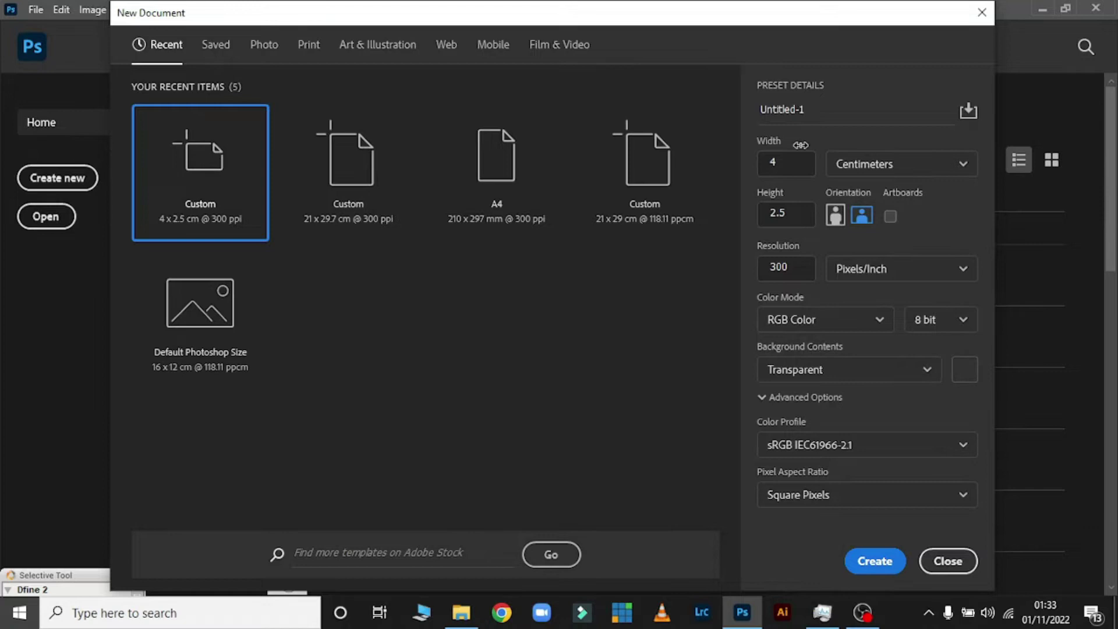
{"action": "double_click", "coordinate": [773, 162]}
{"action": "type", "text": "10"}
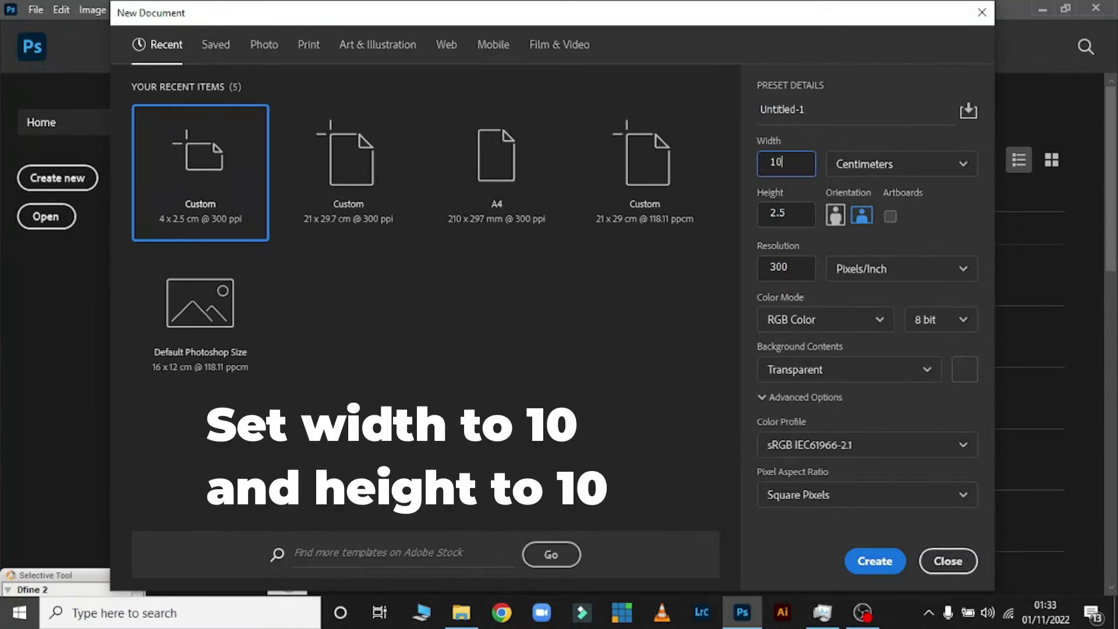
{"action": "key", "text": "Tab"}
{"action": "type", "text": "10"}
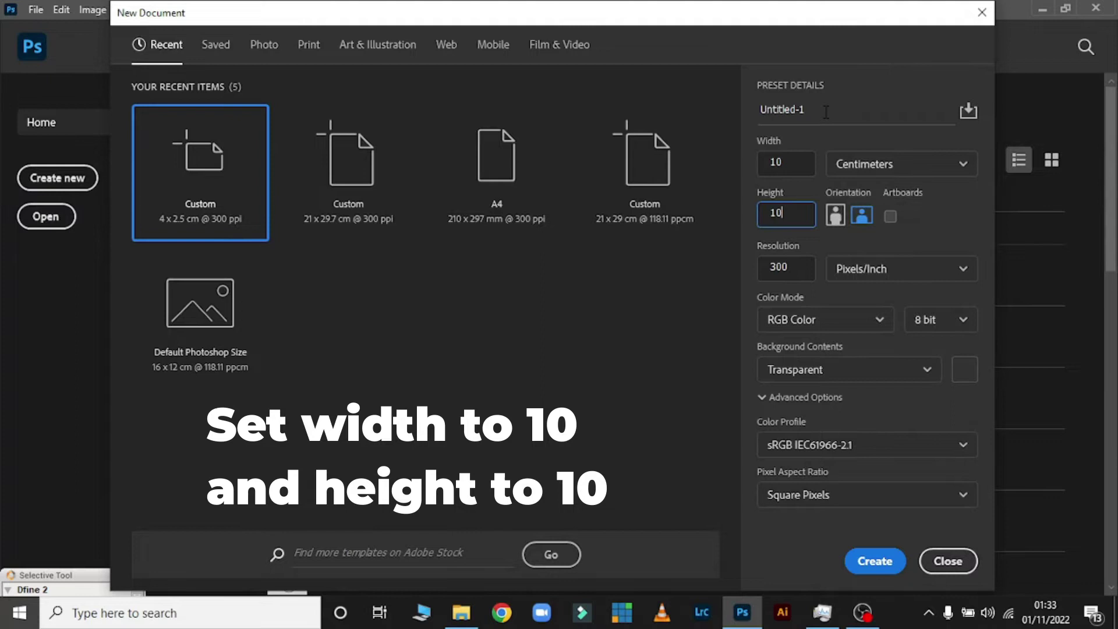
Name the document "Introductory Course to Photoshop", create it, and dismiss the preset syncing tip.
{"action": "left_click", "coordinate": [826, 112]}
{"action": "type", "text": "Introd"}
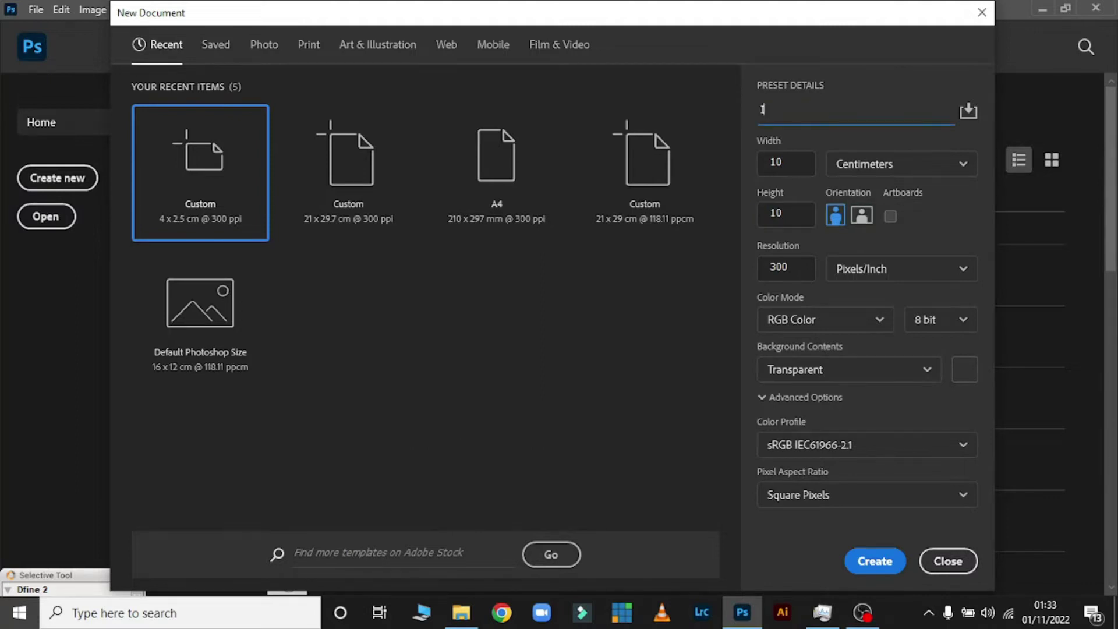
{"action": "type", "text": "uctory Course to Photoshop"}
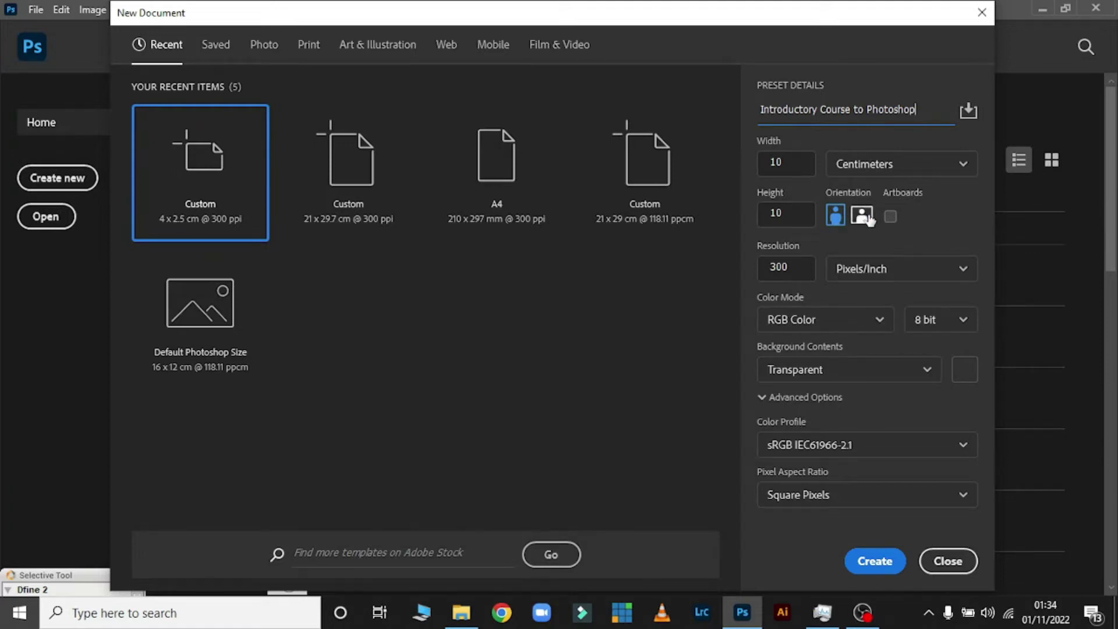
{"action": "left_click", "coordinate": [886, 563]}
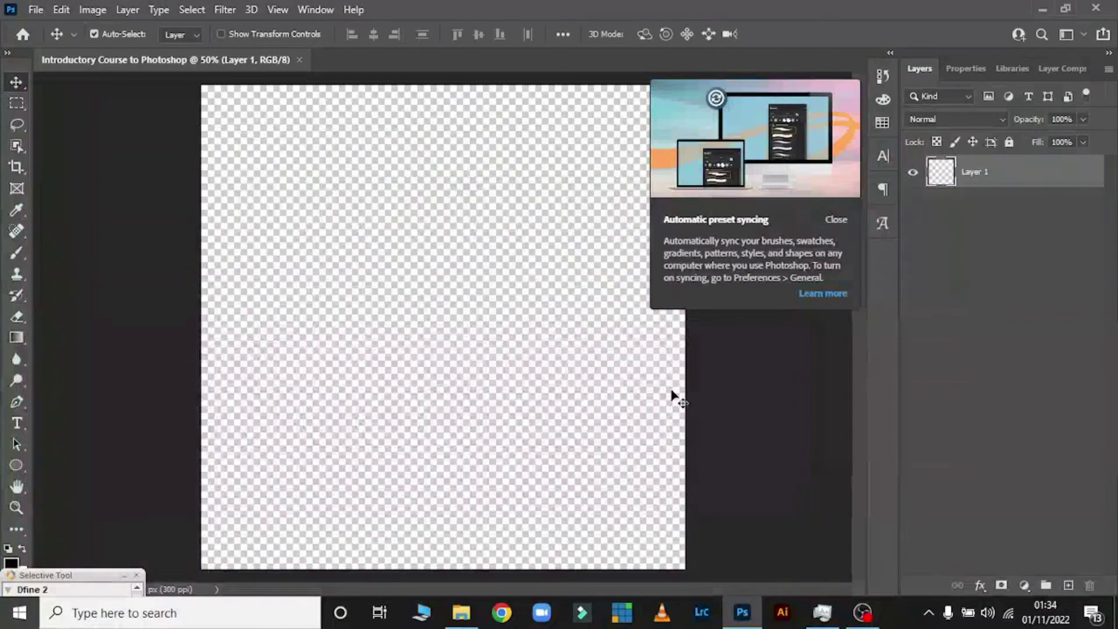
{"action": "left_click", "coordinate": [835, 220]}
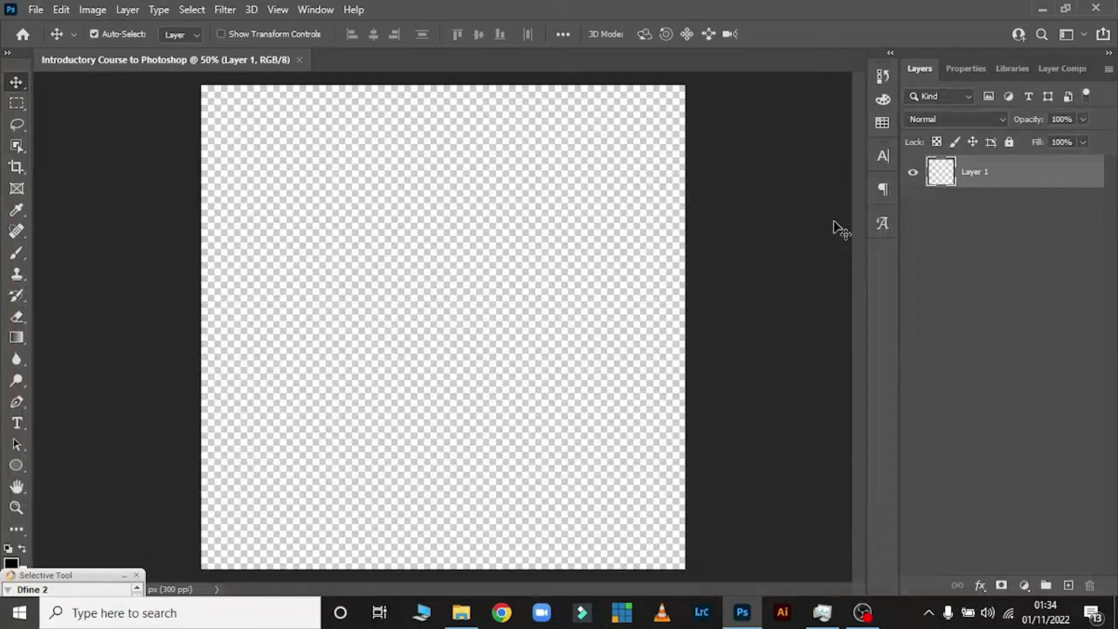
Resize the image to a width of 15 centimeters, using centimeters as the unit.
{"action": "left_click", "coordinate": [91, 11]}
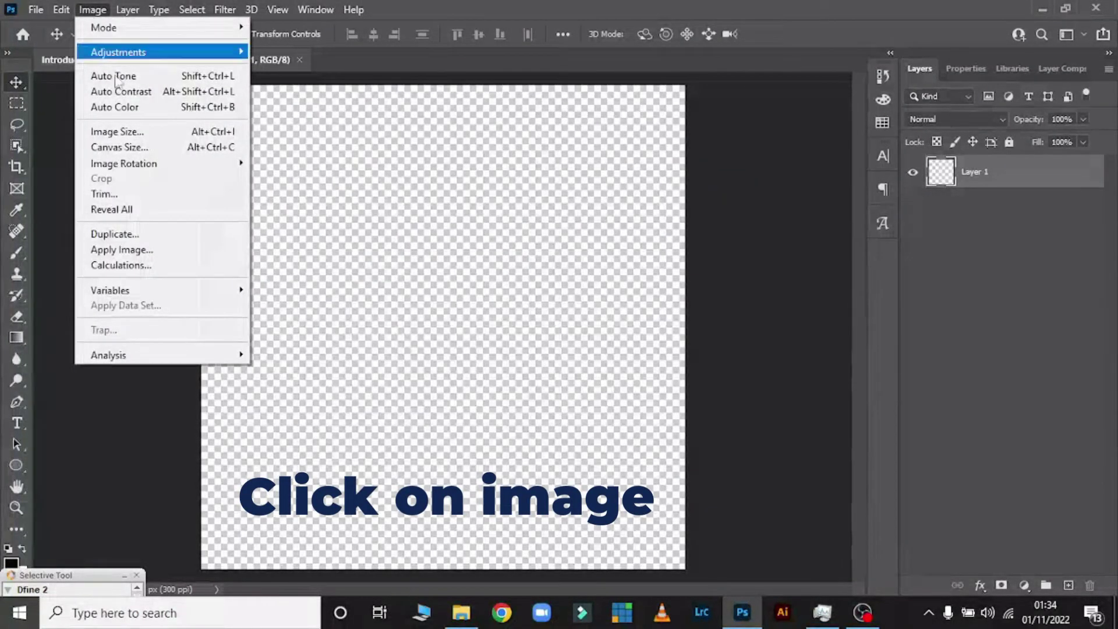
{"action": "left_click", "coordinate": [130, 132]}
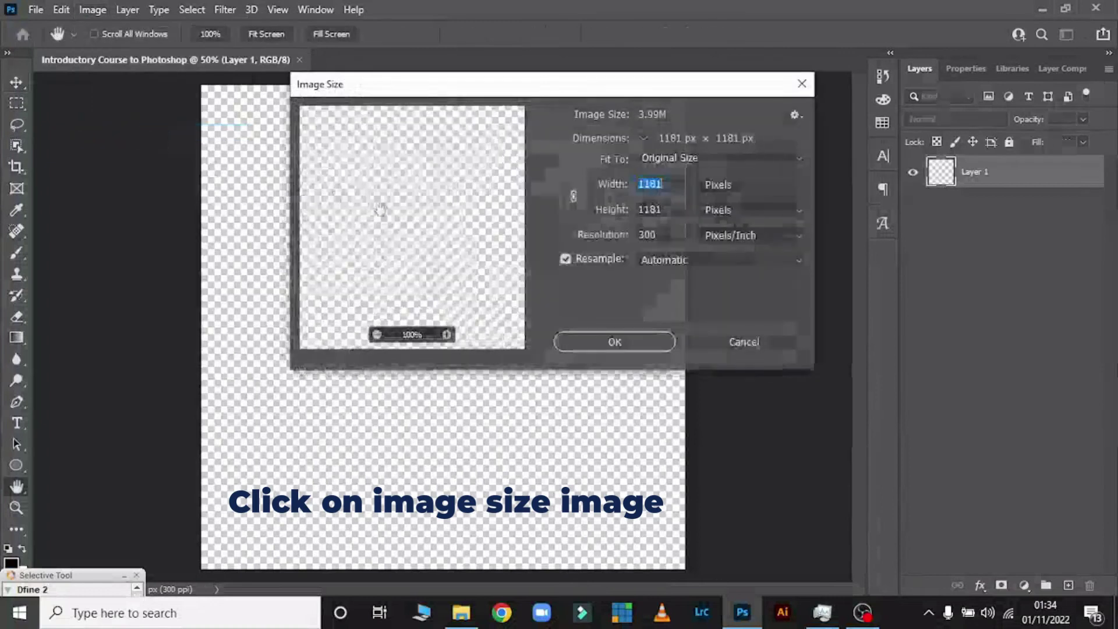
{"action": "left_click", "coordinate": [720, 191]}
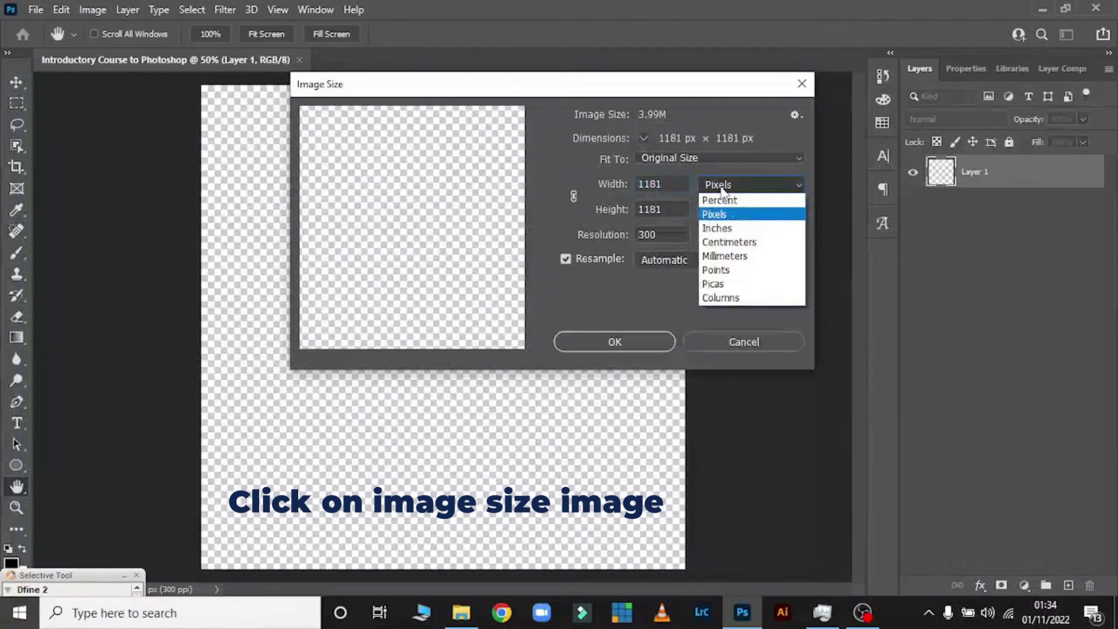
{"action": "left_click", "coordinate": [728, 241]}
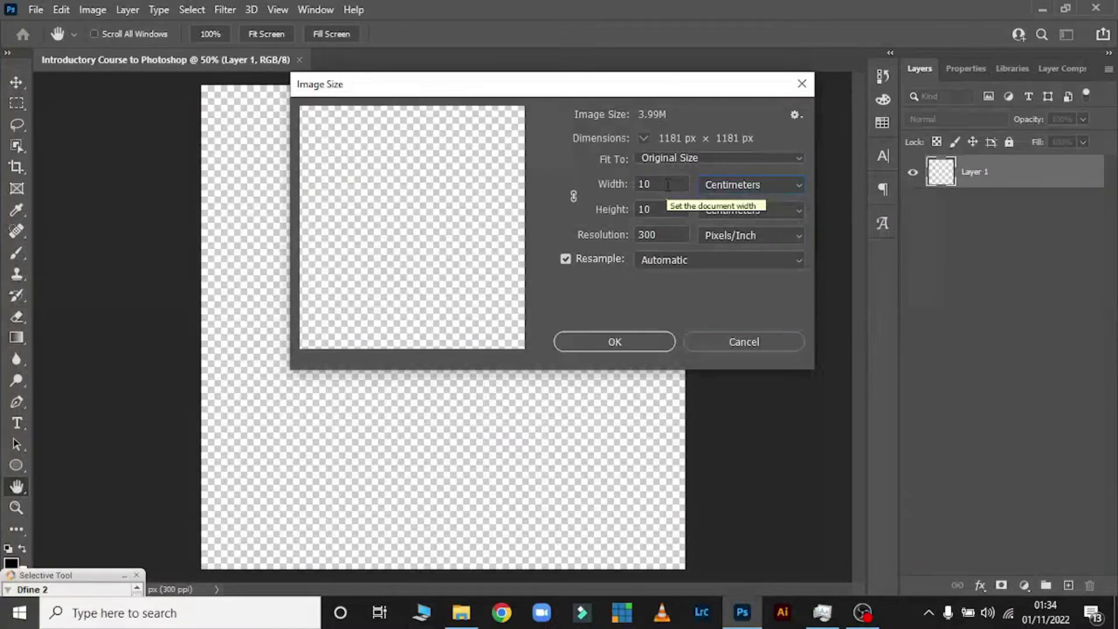
{"action": "double_click", "coordinate": [645, 184]}
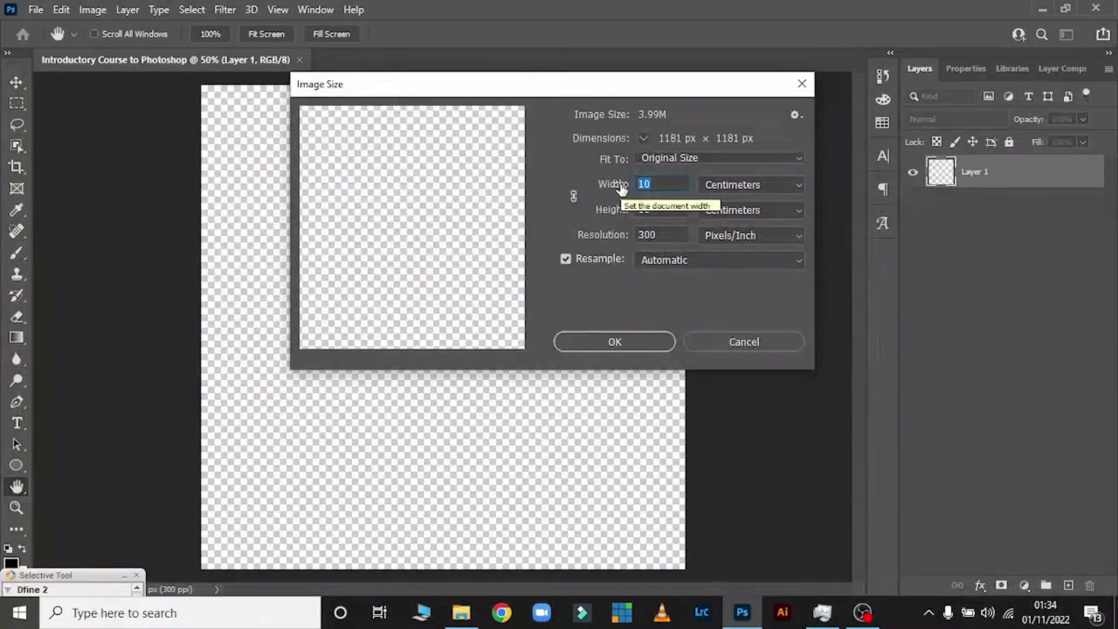
{"action": "type", "text": "15"}
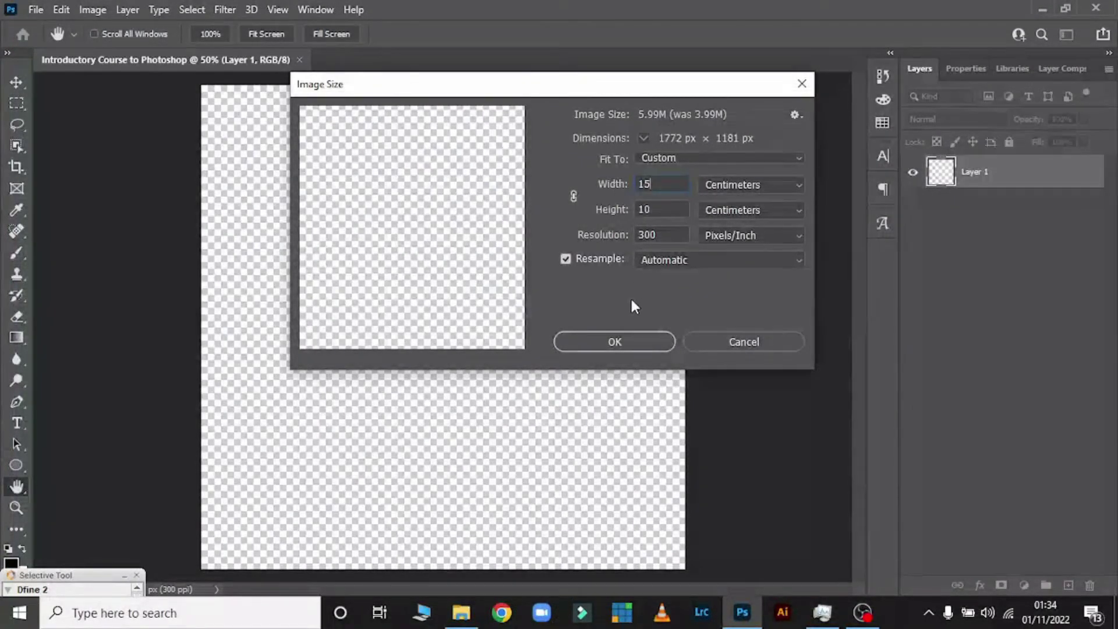
{"action": "left_click", "coordinate": [605, 343]}
Add a Solid Color fill layer in dark blue 0b0b5d over the whole canvas.
{"action": "key", "text": "v"}
{"action": "key", "text": "ctrl+plus"}
{"action": "scroll", "coordinate": [597, 339], "scroll_direction": "up", "scroll_amount": 5}
{"action": "key", "text": "ctrl+minus"}
{"action": "key", "text": "ctrl+minus"}
{"action": "key", "text": "ctrl+minus"}
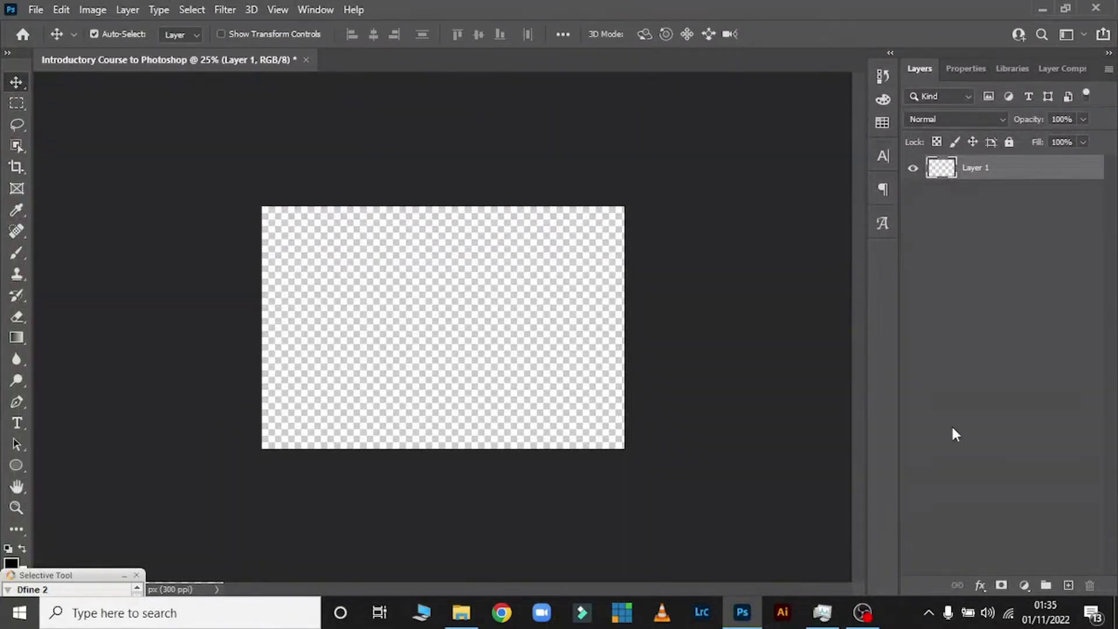
{"action": "left_click", "coordinate": [1025, 588]}
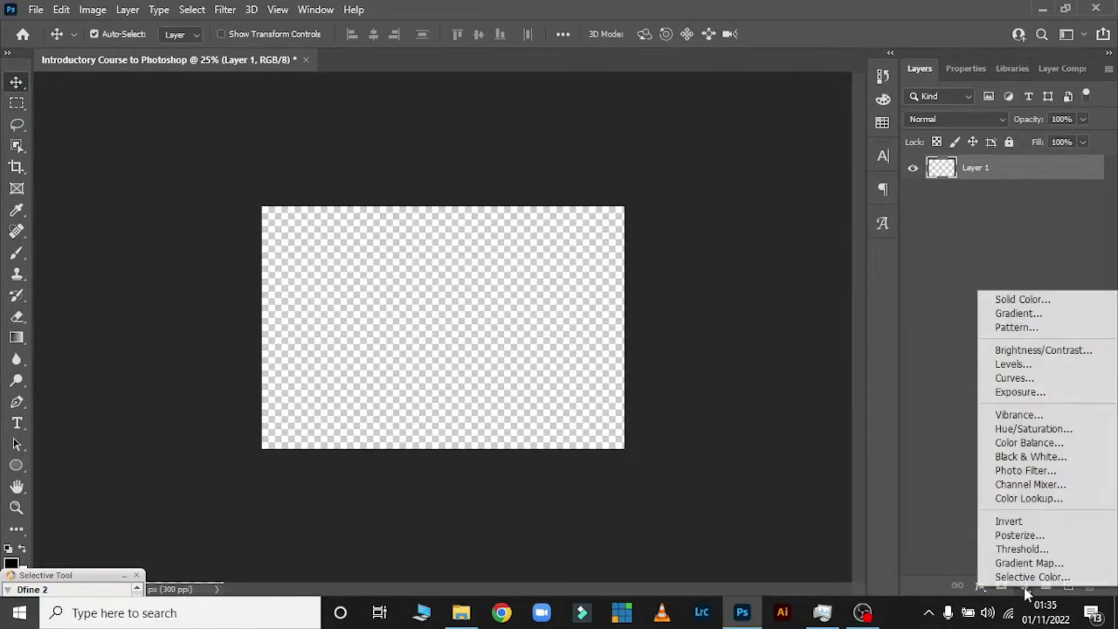
{"action": "left_click", "coordinate": [1020, 299]}
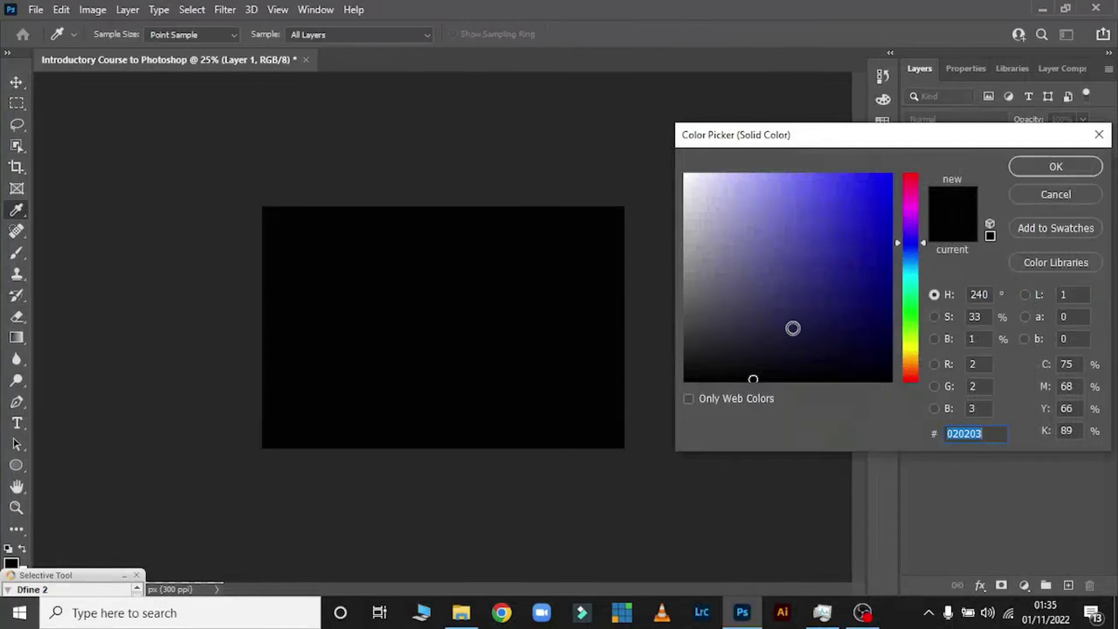
{"action": "left_click", "coordinate": [792, 327]}
{"action": "left_click_drag", "start_coordinate": [850, 218], "coordinate": [868, 306]}
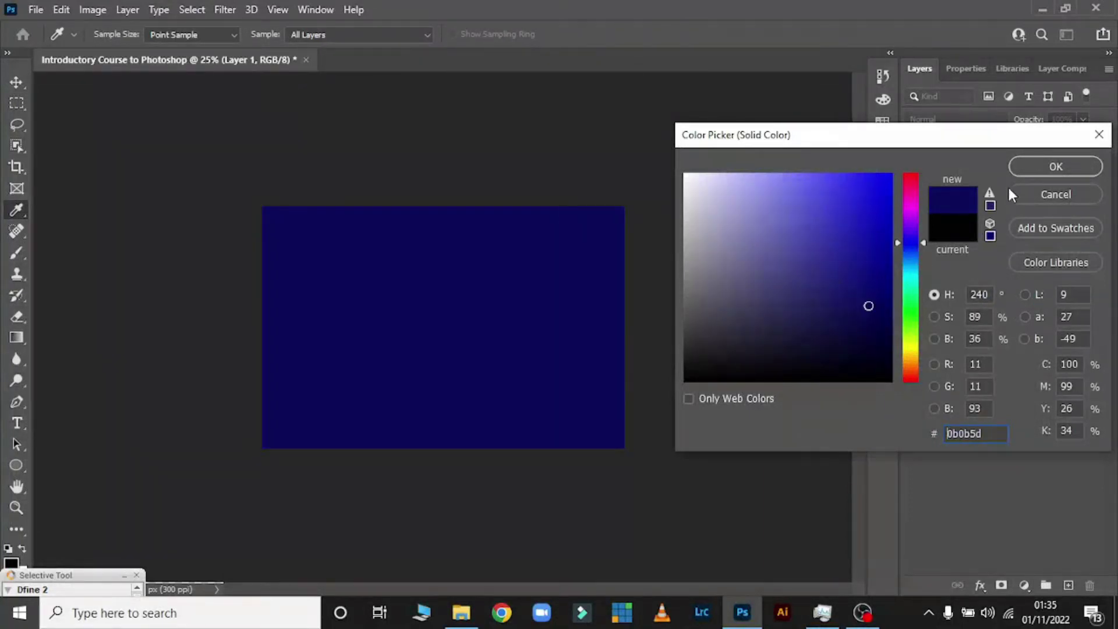
{"action": "left_click", "coordinate": [1027, 168]}
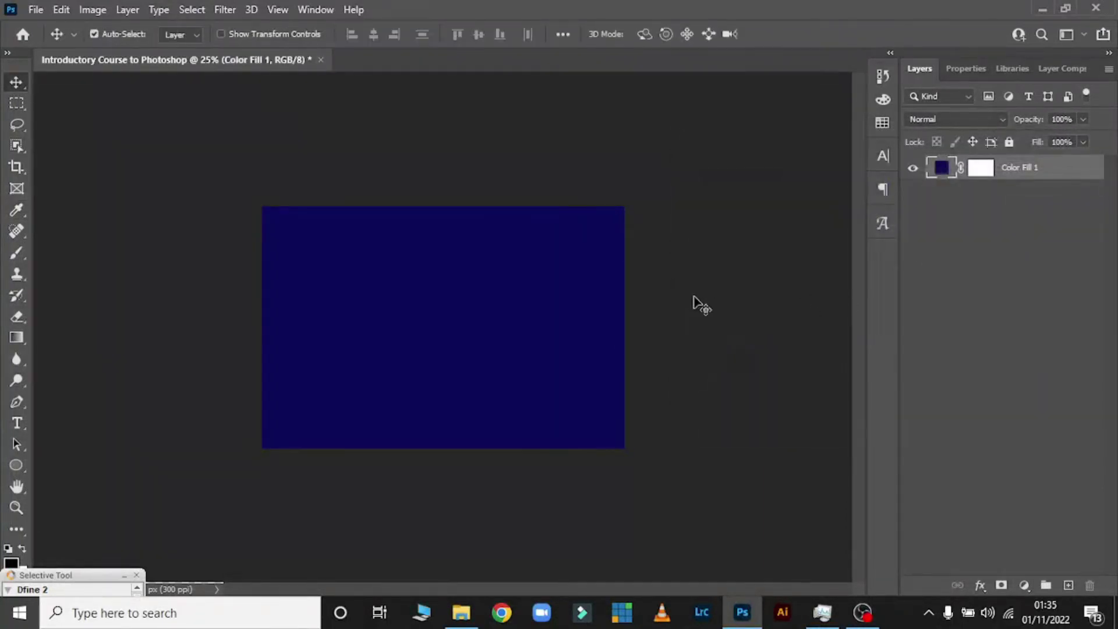
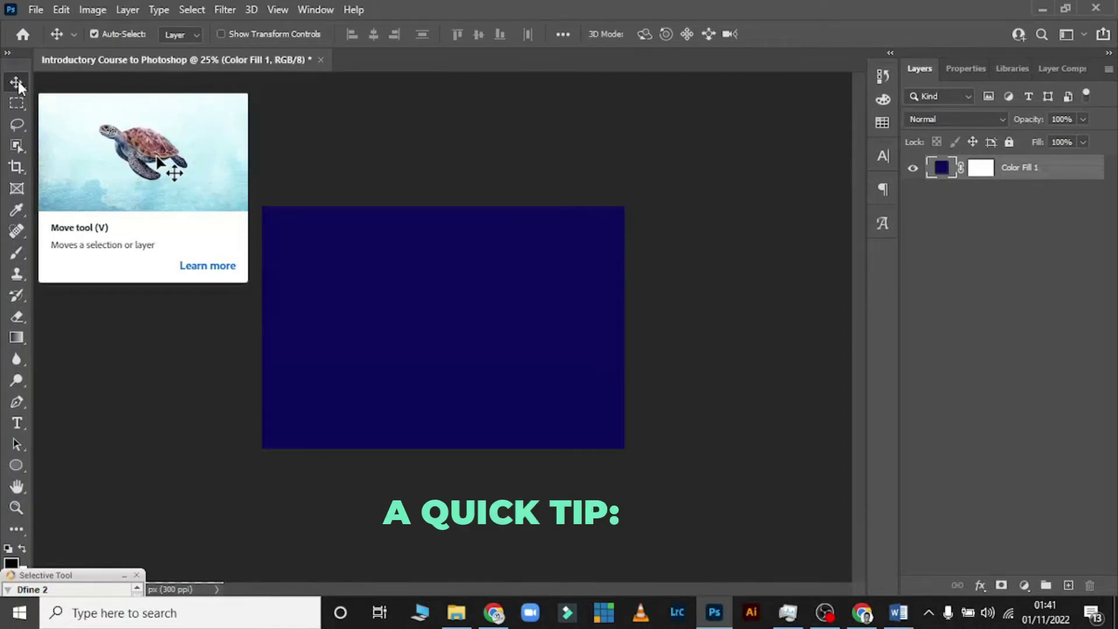
Keep the Move tool active and switch the workspace layout to Photography.
{"action": "left_click", "coordinate": [22, 106]}
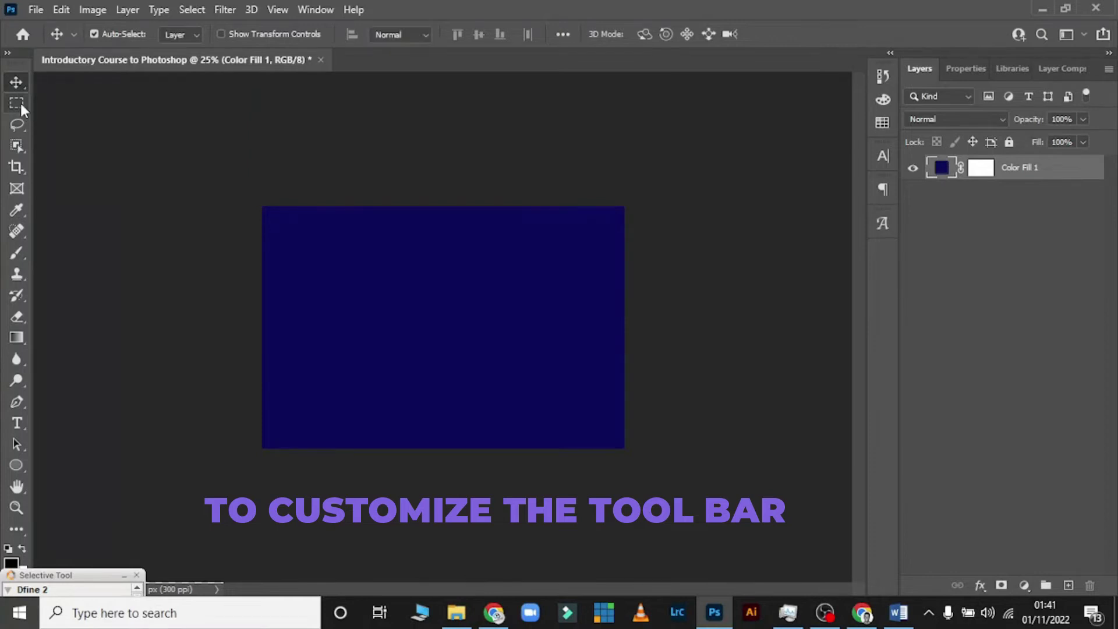
{"action": "key", "text": "v"}
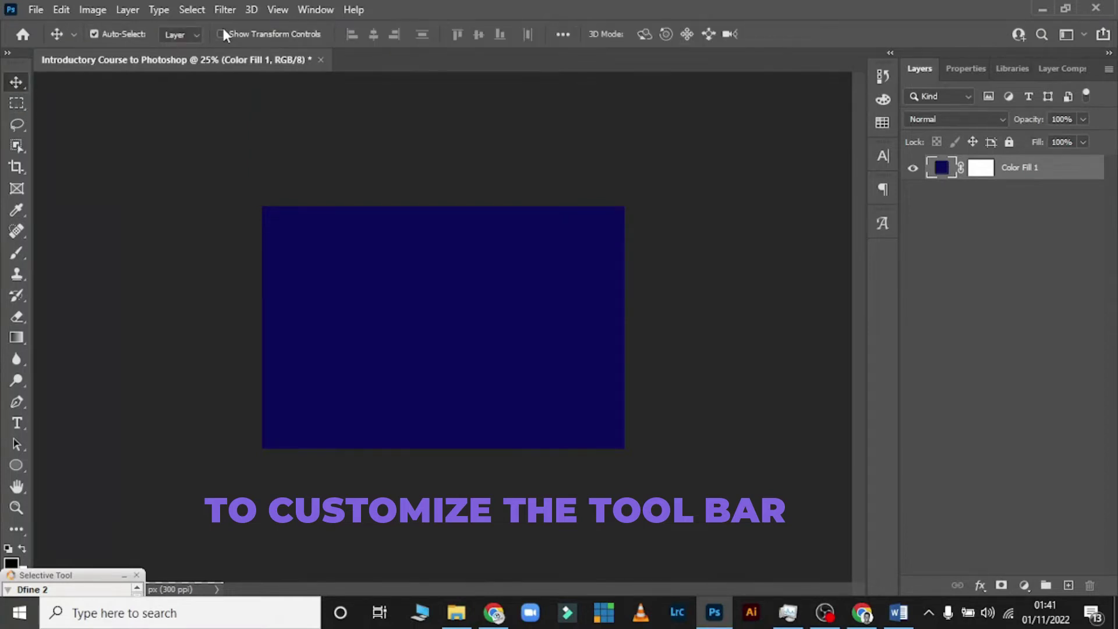
{"action": "left_click", "coordinate": [306, 9]}
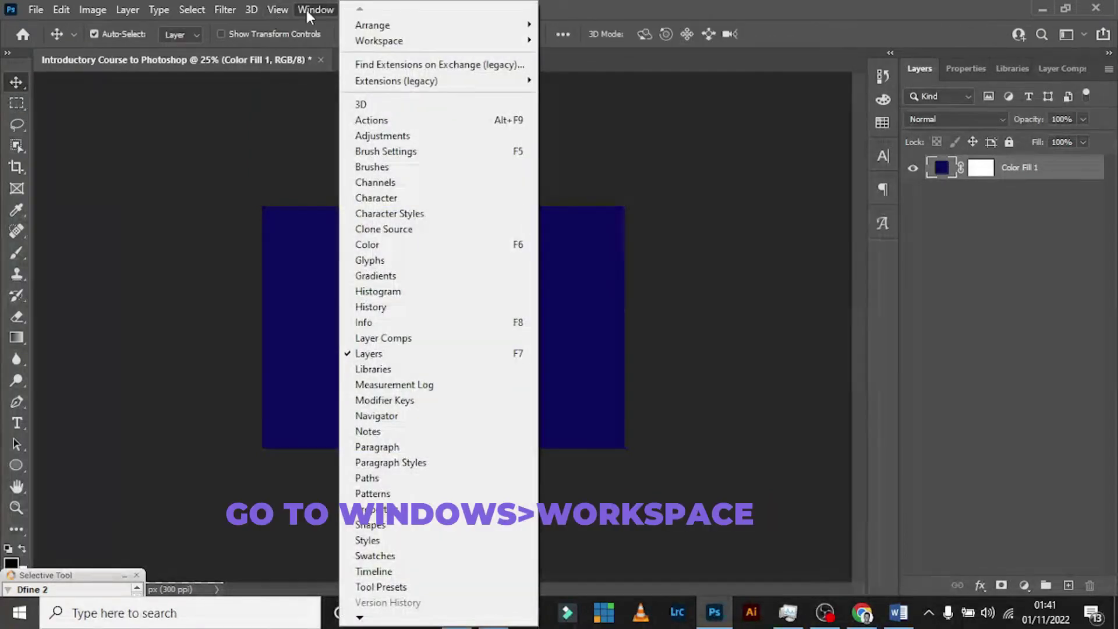
{"action": "mouse_move", "coordinate": [380, 45]}
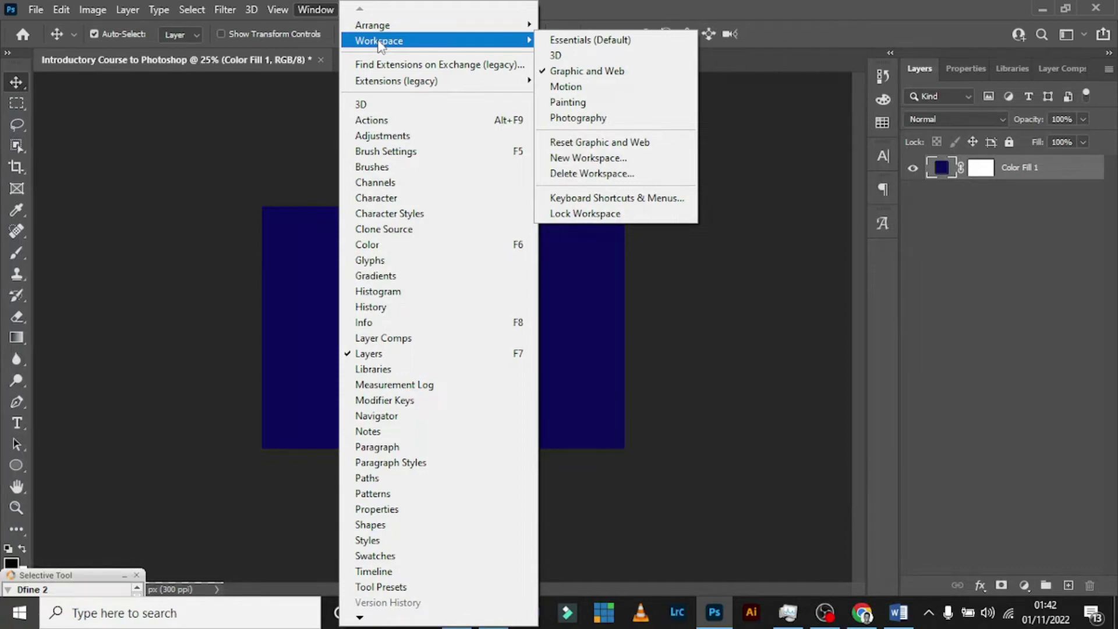
{"action": "left_click", "coordinate": [578, 117]}
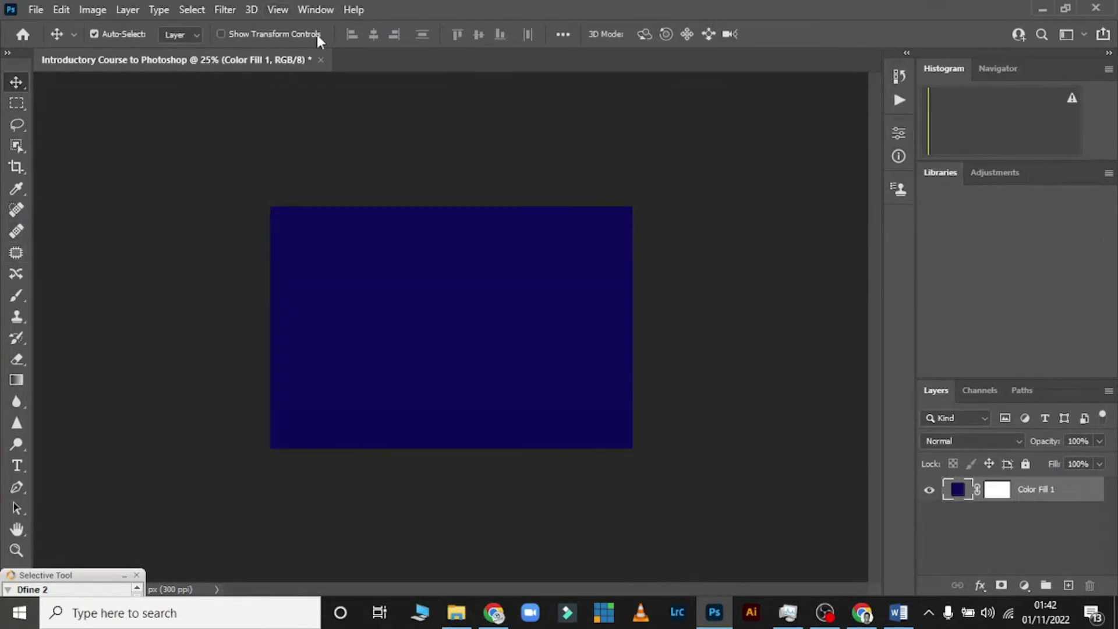
Try the 3D workspace layout and switch the workspace to Graphic and Web.
{"action": "left_click", "coordinate": [316, 11]}
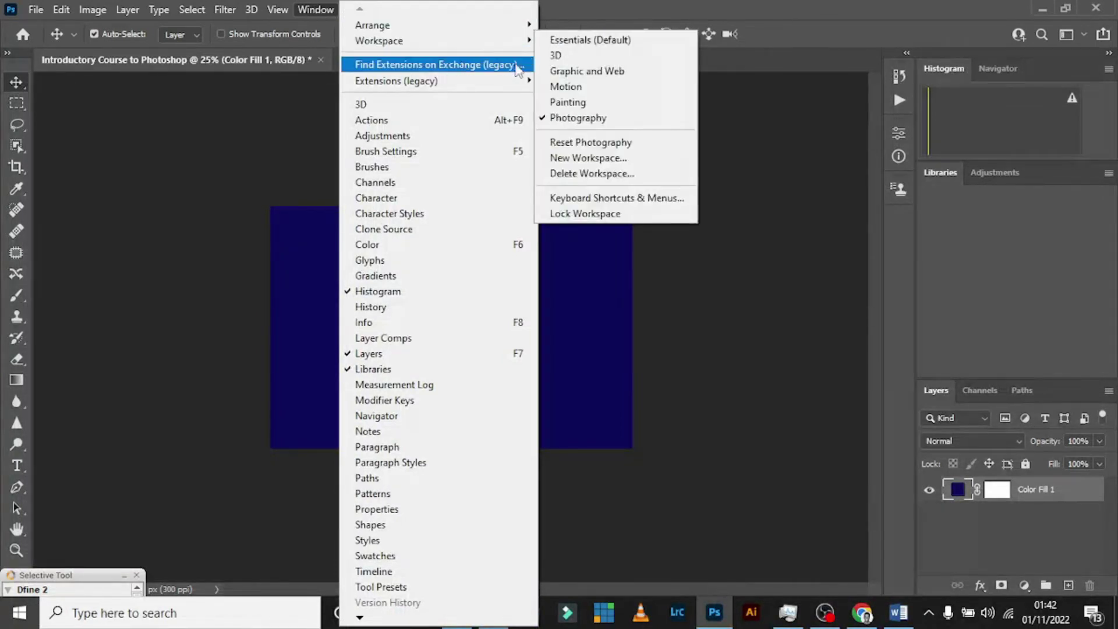
{"action": "left_click", "coordinate": [556, 54]}
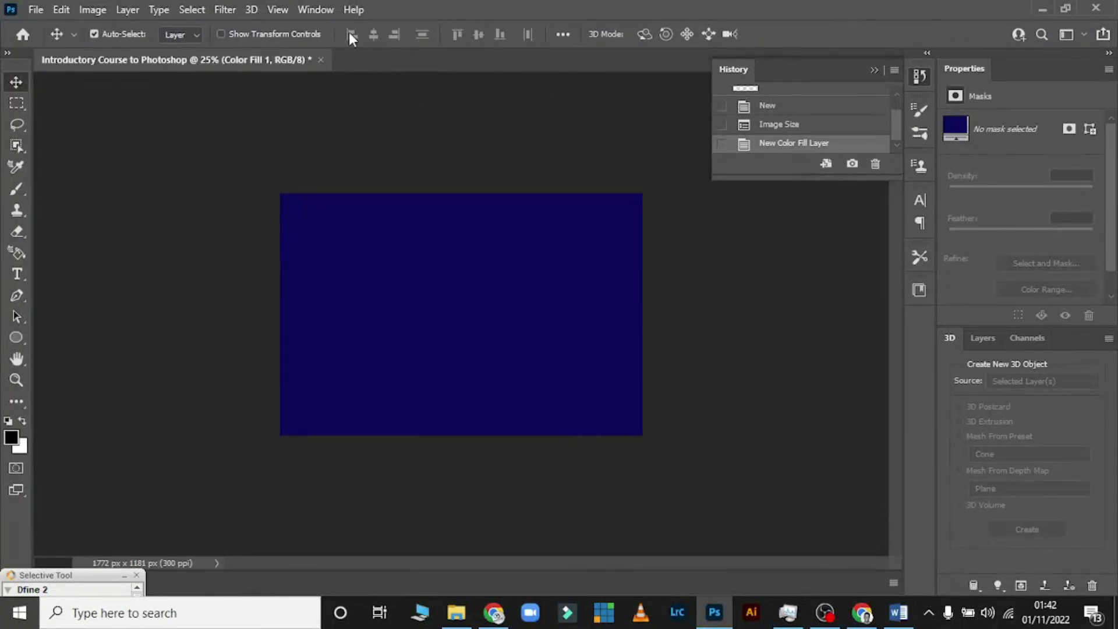
{"action": "left_click", "coordinate": [323, 10]}
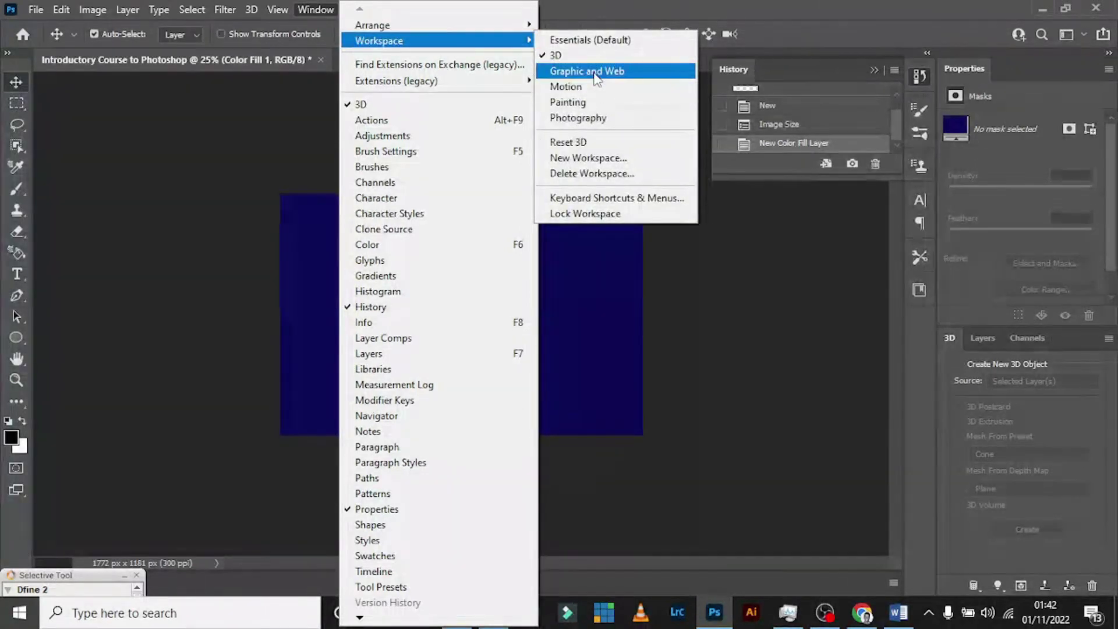
{"action": "left_click", "coordinate": [585, 71]}
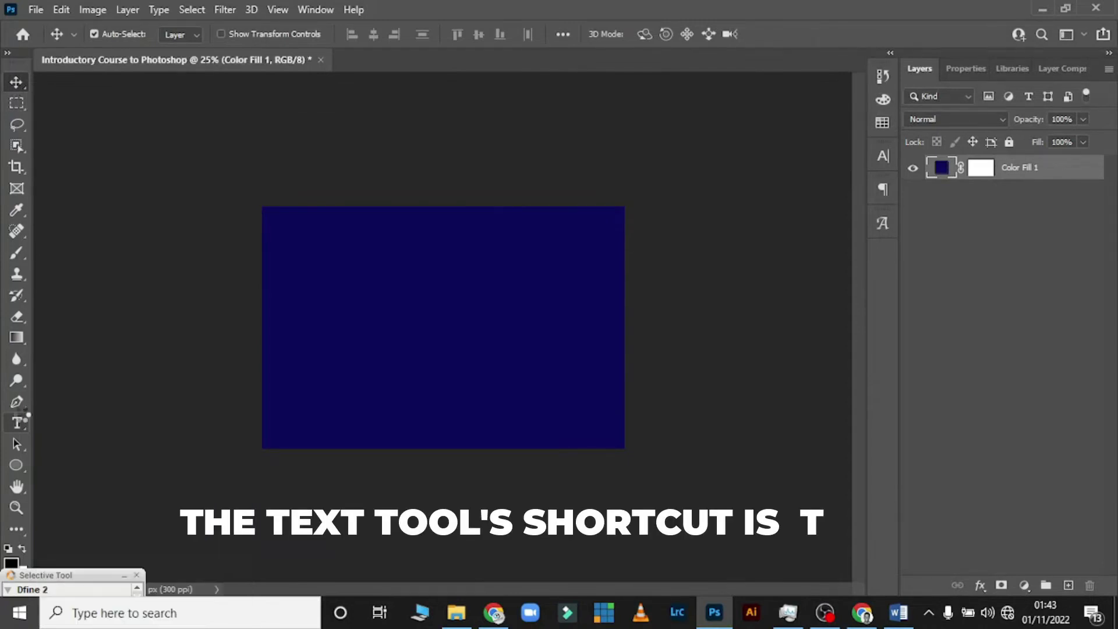
Add the horizontal text "WepTech Academy" near the middle of the canvas with the Horizontal Type tool.
{"action": "left_click", "coordinate": [22, 417]}
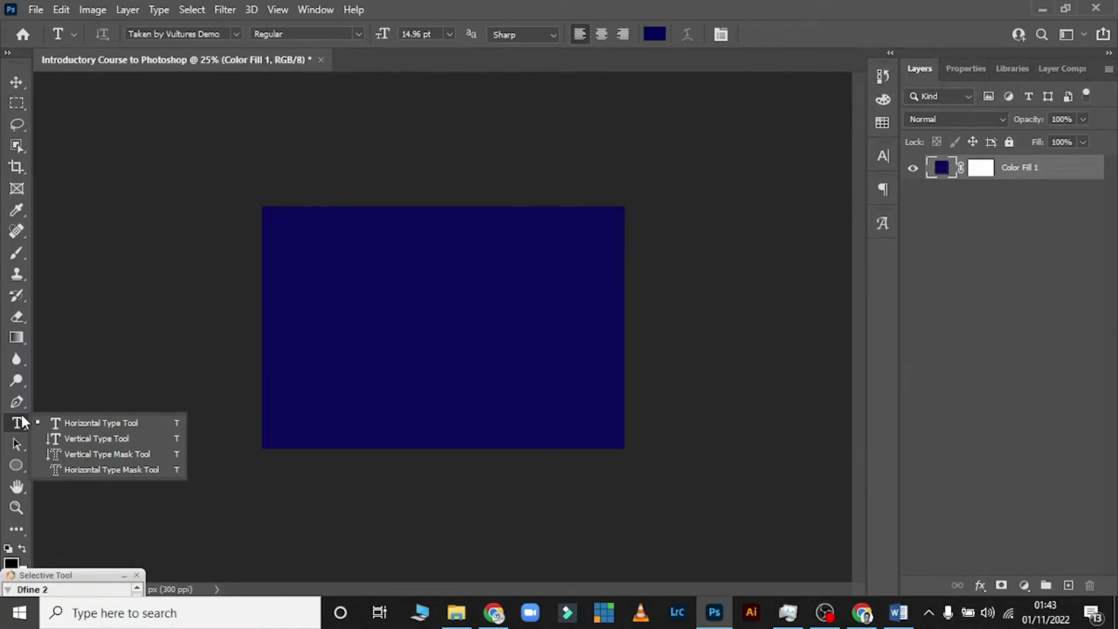
{"action": "key", "text": "v"}
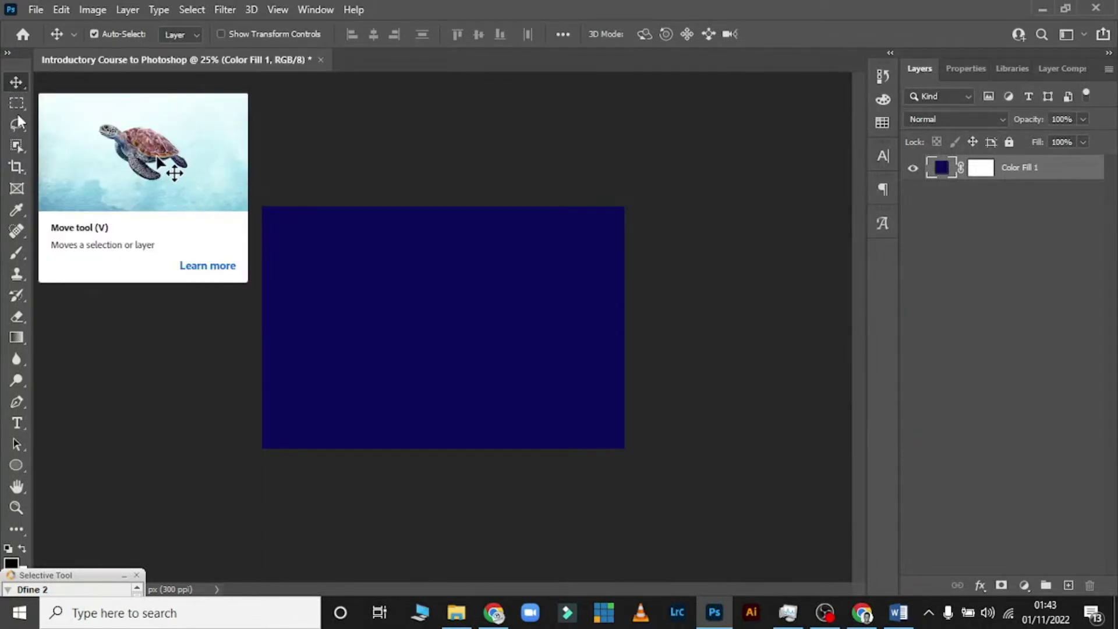
{"action": "left_click", "coordinate": [22, 421]}
{"action": "left_click", "coordinate": [22, 421]}
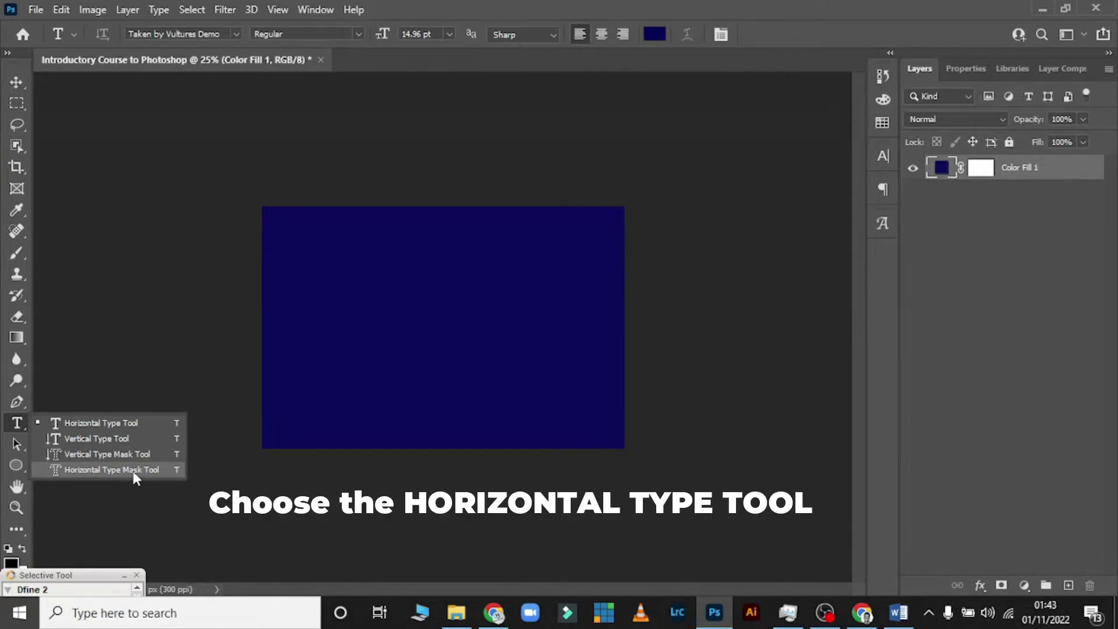
{"action": "left_click", "coordinate": [139, 425]}
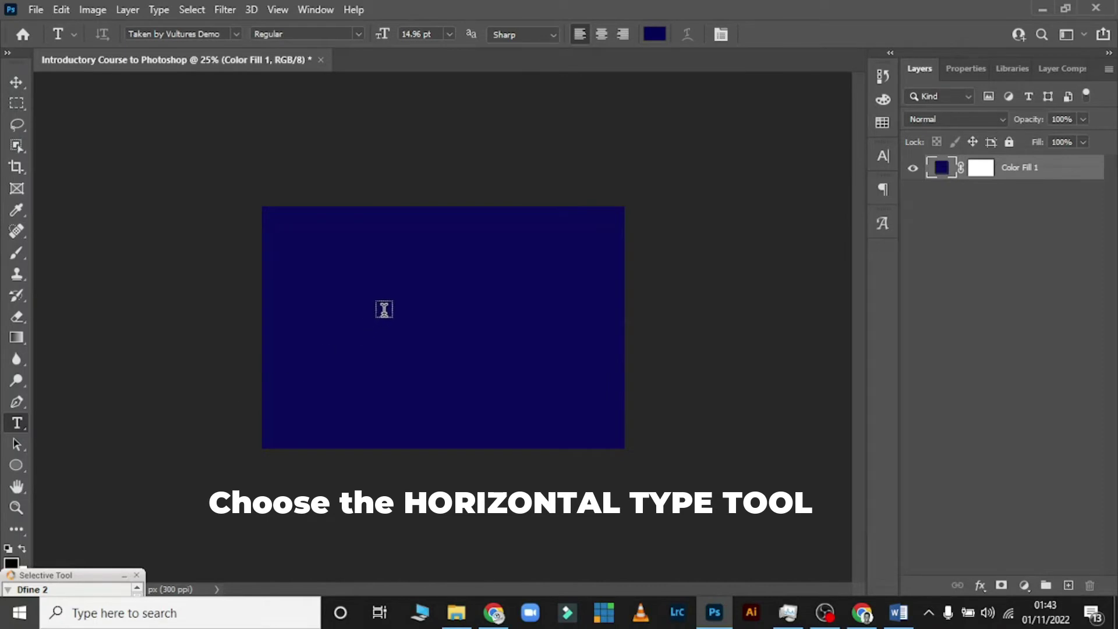
{"action": "left_click", "coordinate": [384, 309]}
{"action": "key", "text": "BackSpace"}
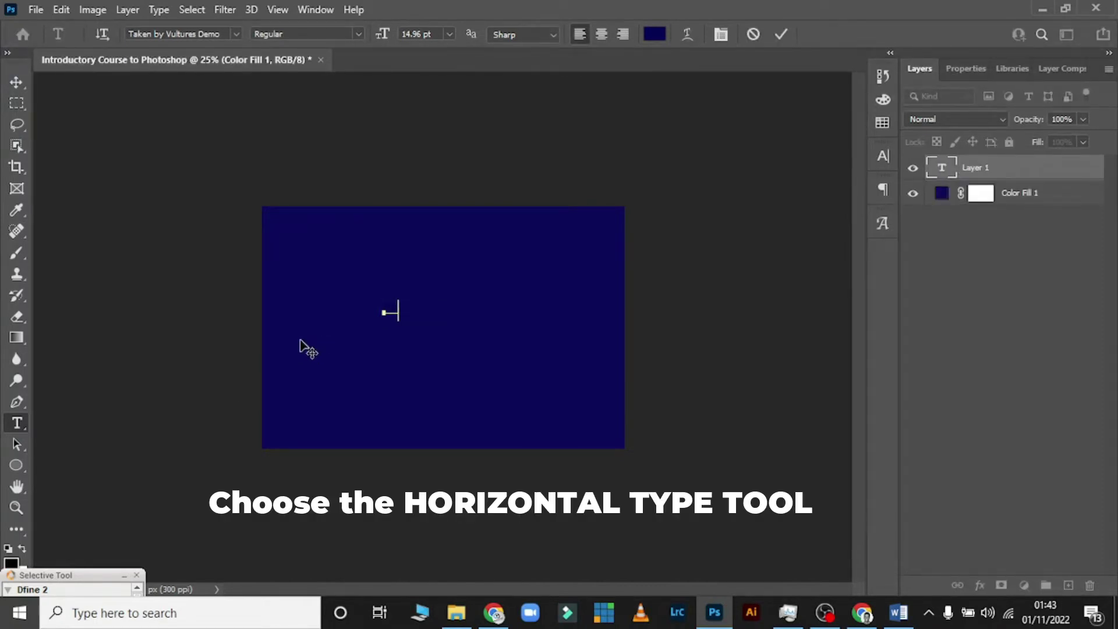
{"action": "type", "text": "Introduction to"}
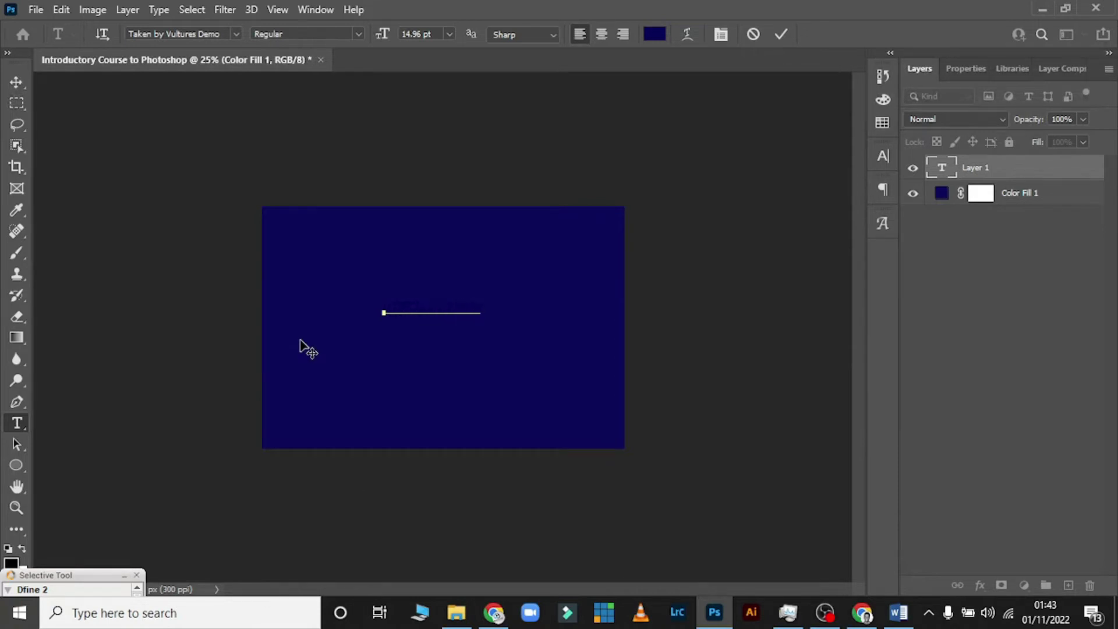
{"action": "left_click", "coordinate": [17, 82]}
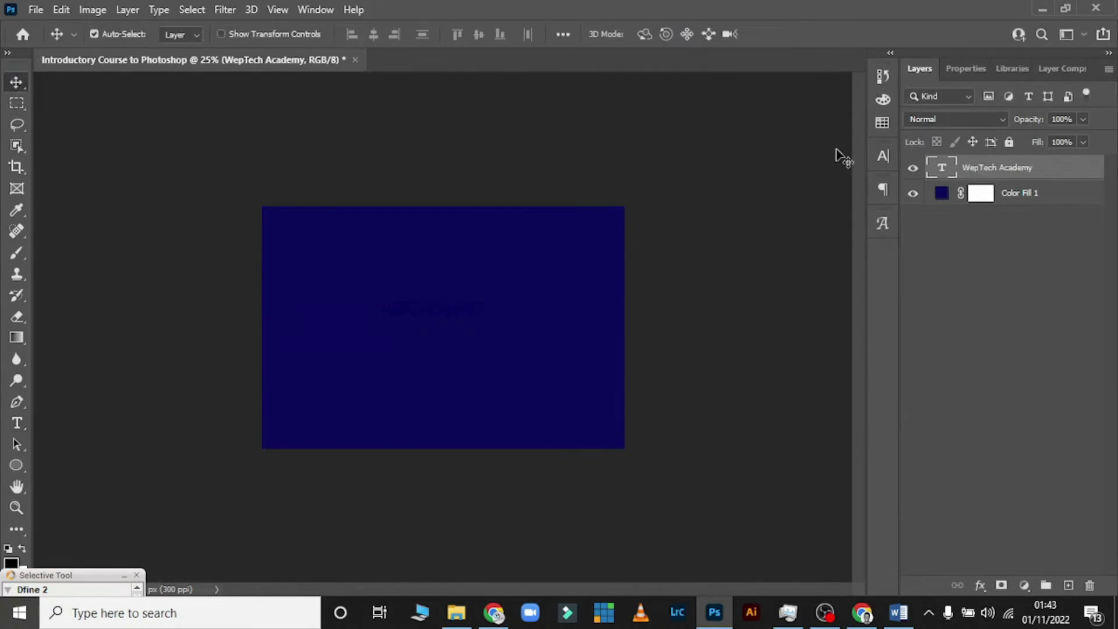
Set the "WepTech Academy" text color to white ffffff and its font to Bebas.
{"action": "left_click", "coordinate": [883, 155]}
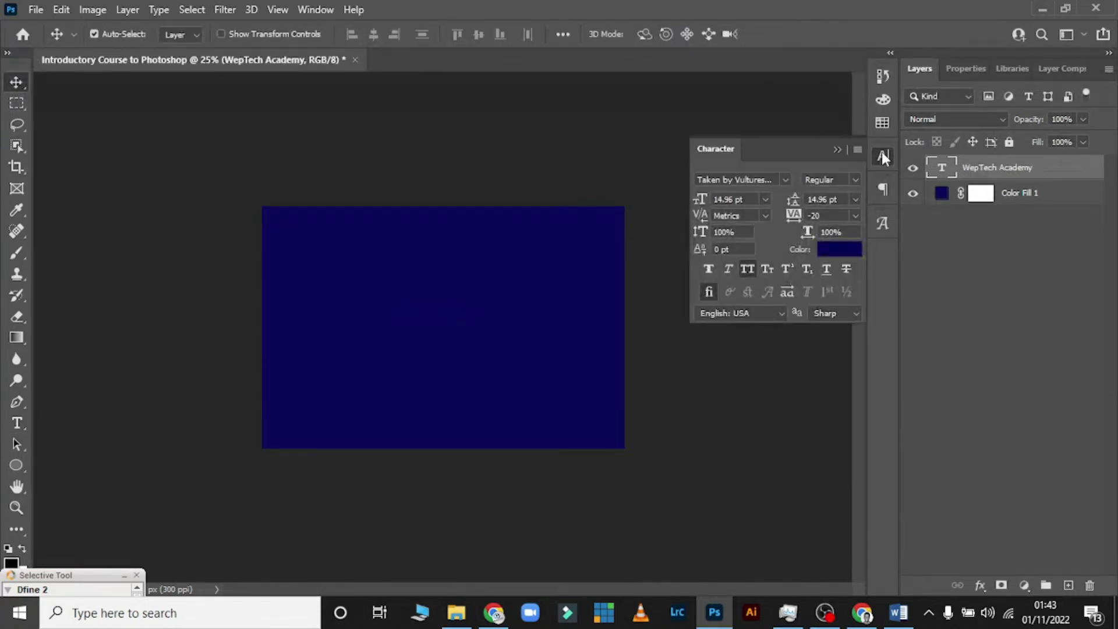
{"action": "left_click", "coordinate": [850, 251]}
{"action": "type", "text": "ffffff"}
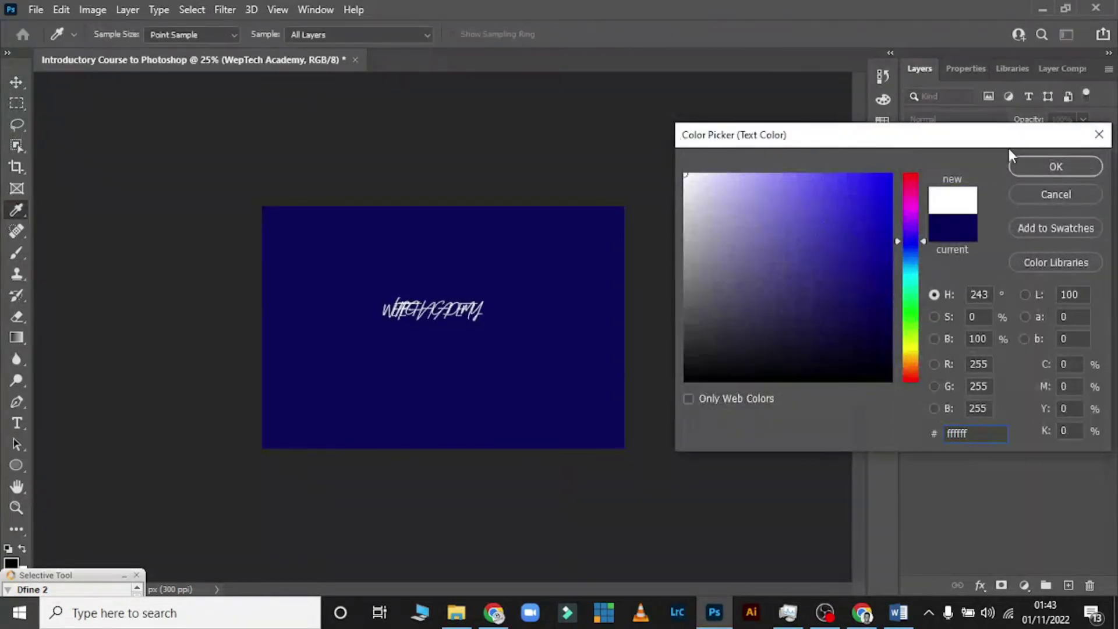
{"action": "left_click", "coordinate": [1055, 167]}
{"action": "left_click", "coordinate": [785, 179]}
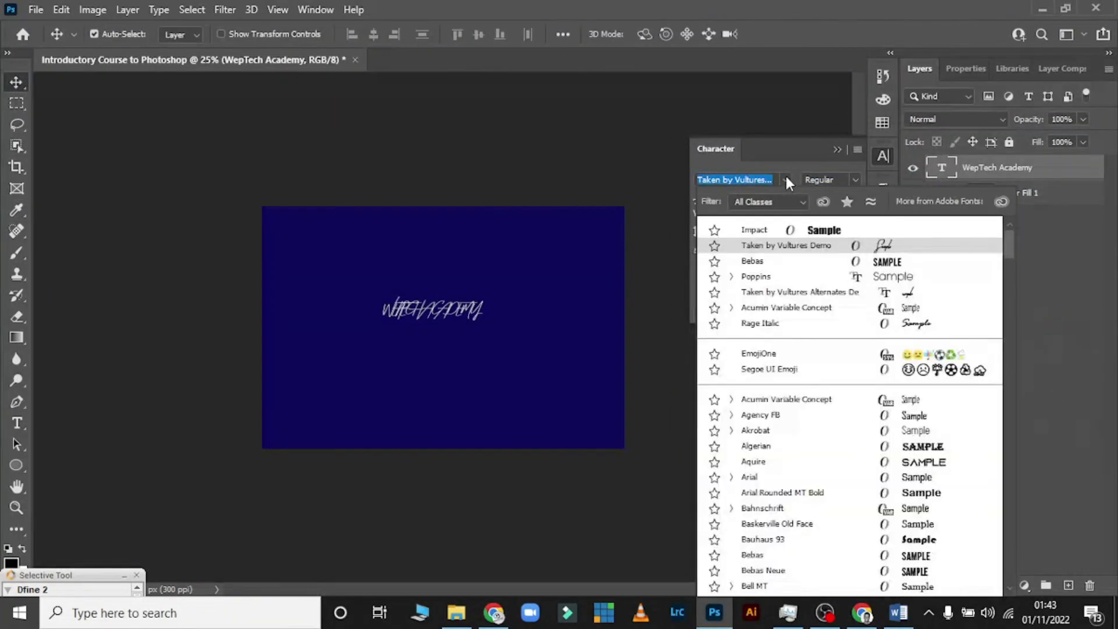
{"action": "left_click", "coordinate": [909, 262]}
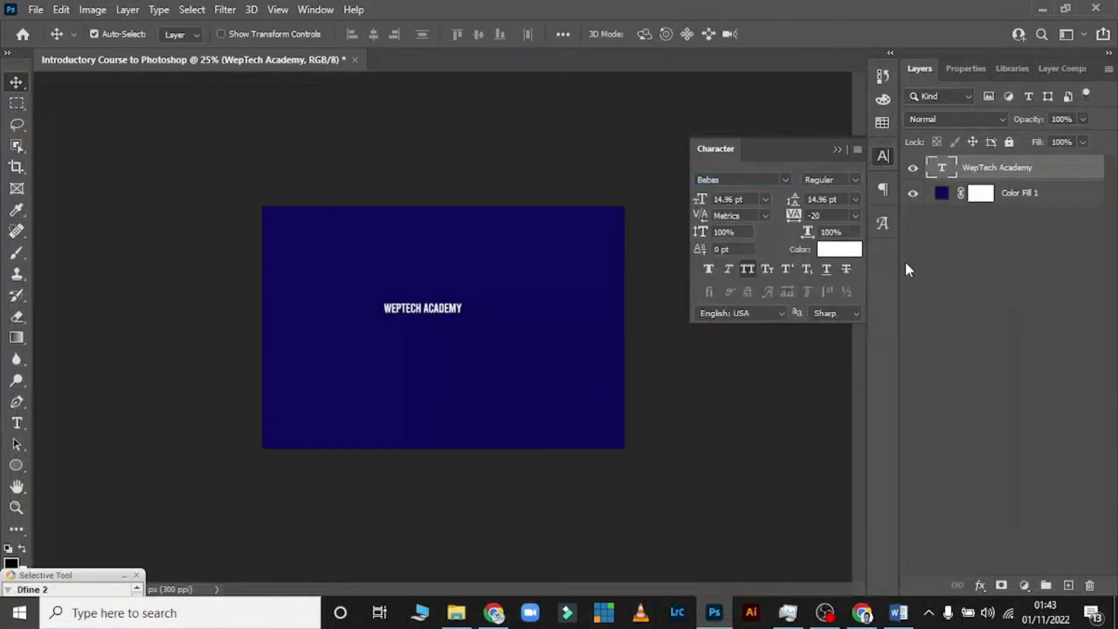
Show transform controls, scale the "WepTech Academy" text up to about 44 pt, and move it to the upper part of the canvas.
{"action": "left_click", "coordinate": [277, 35]}
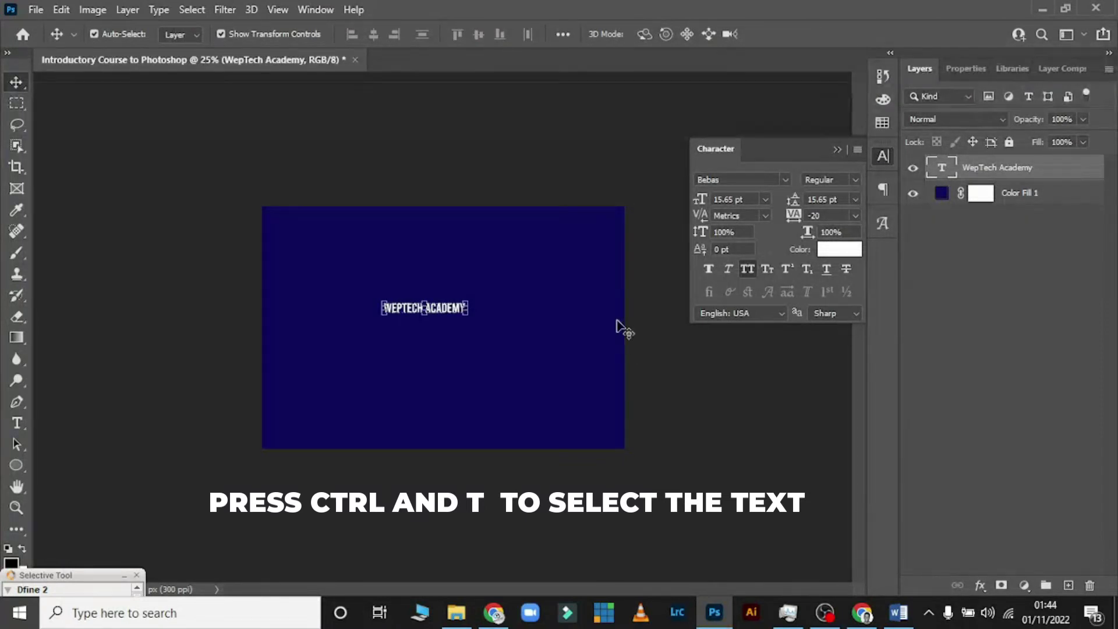
{"action": "key", "text": "ctrl+t"}
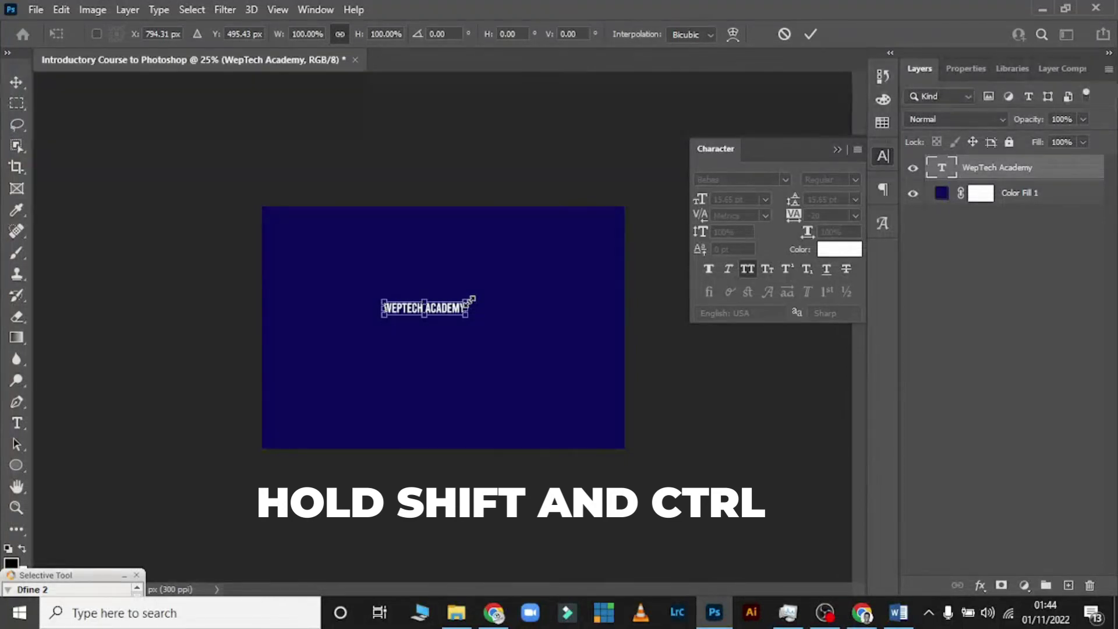
{"action": "left_click_drag", "start_coordinate": [471, 301], "coordinate": [610, 258]}
{"action": "left_click_drag", "start_coordinate": [545, 304], "coordinate": [472, 281]}
{"action": "key", "text": "Return"}
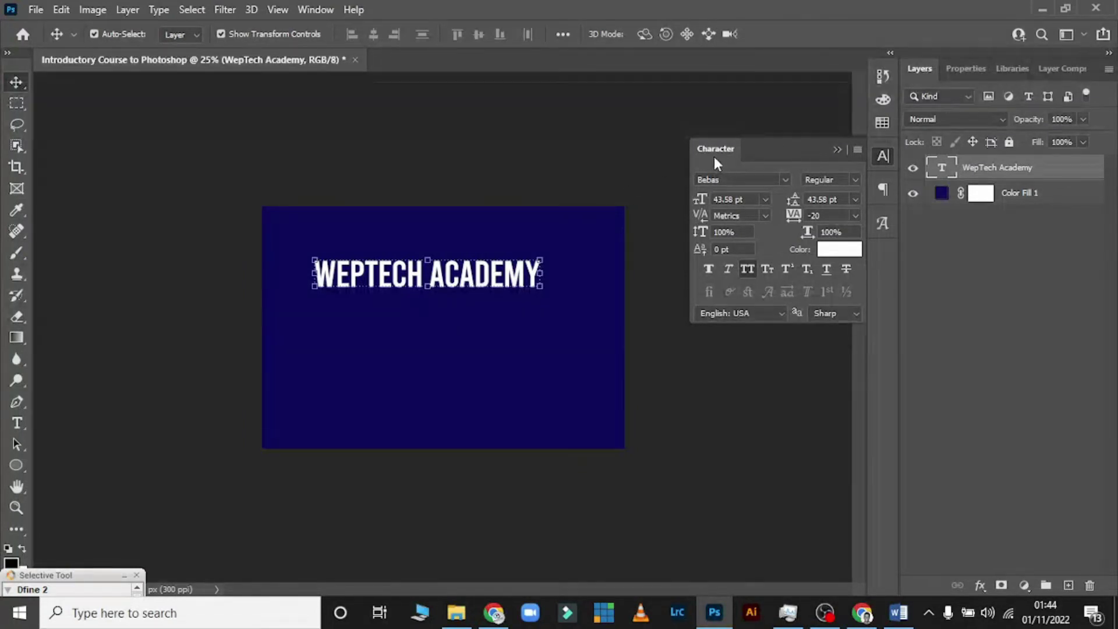
Hide the Character panel and show it again, twice.
{"action": "left_click", "coordinate": [882, 158]}
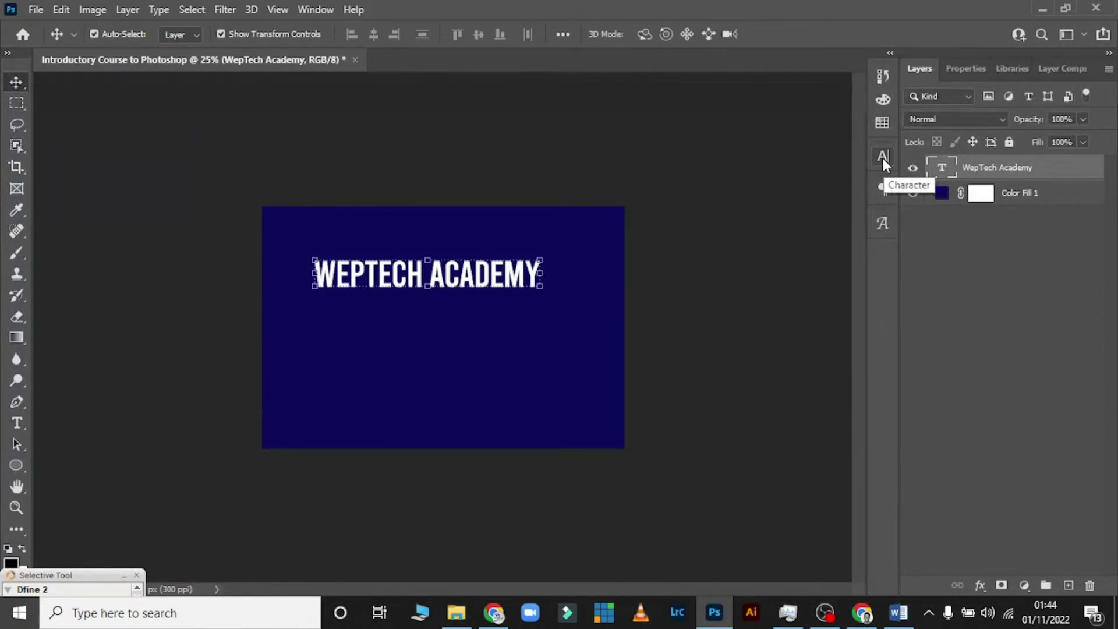
{"action": "left_click", "coordinate": [882, 158]}
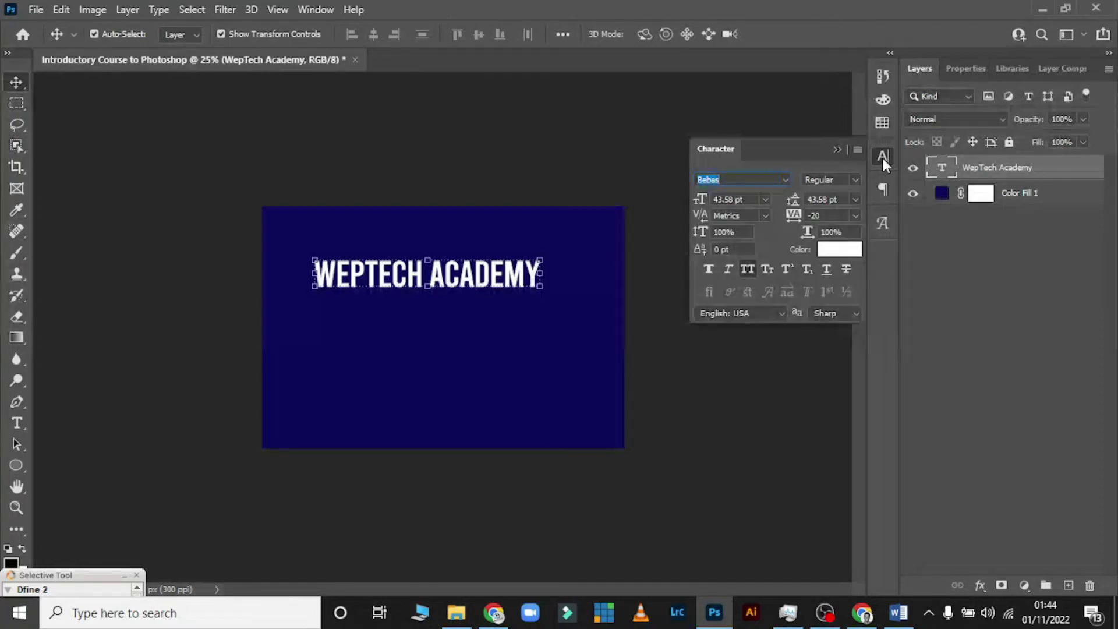
{"action": "left_click", "coordinate": [322, 10]}
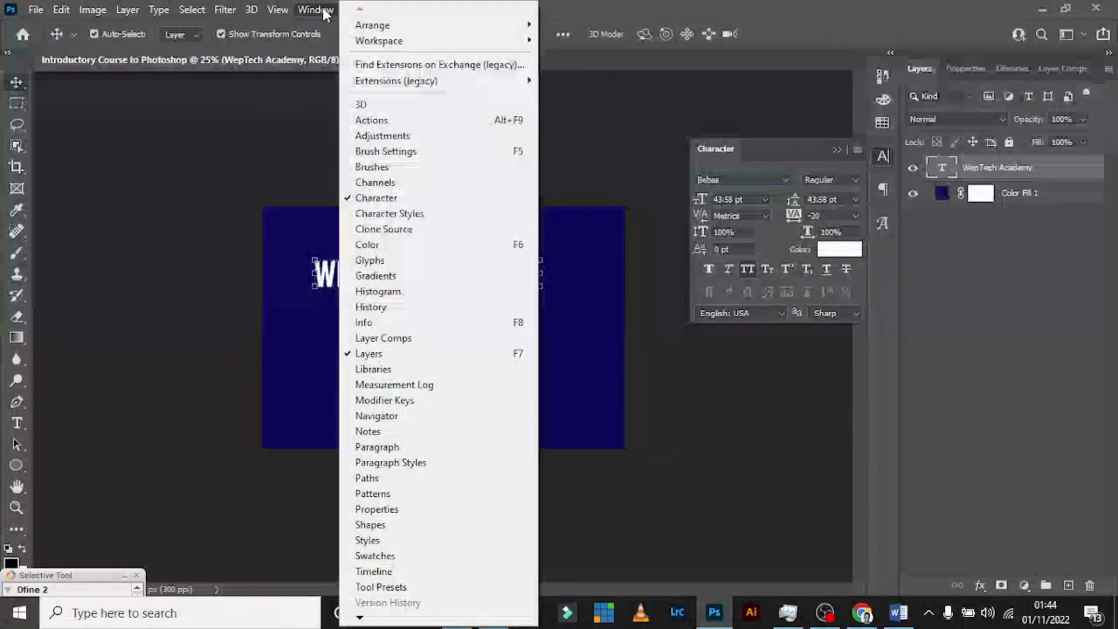
{"action": "left_click", "coordinate": [409, 199]}
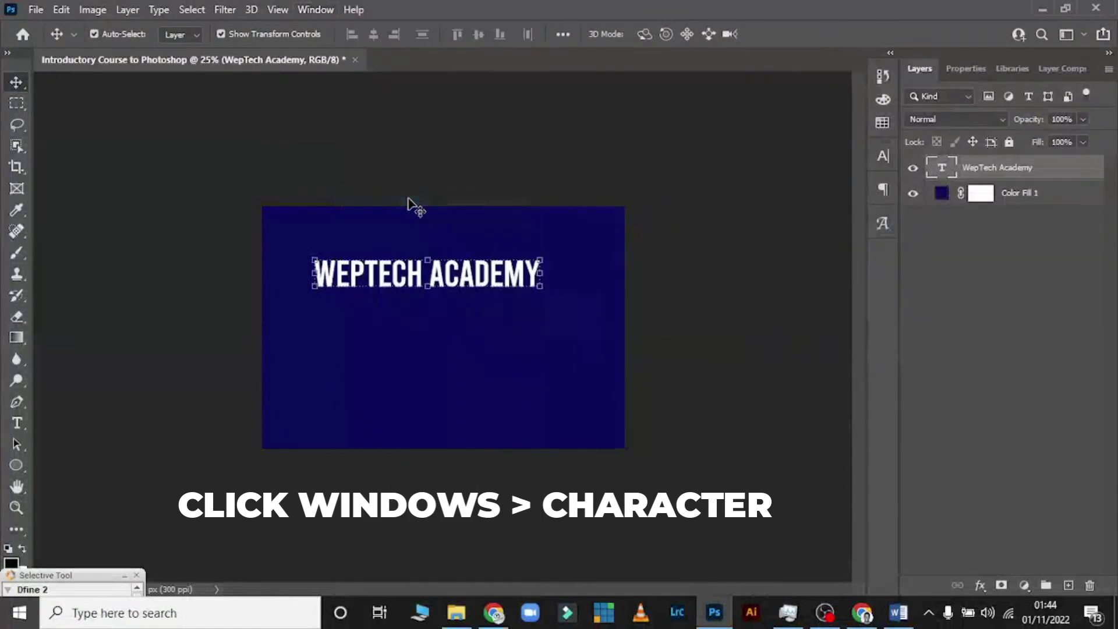
{"action": "left_click", "coordinate": [322, 11]}
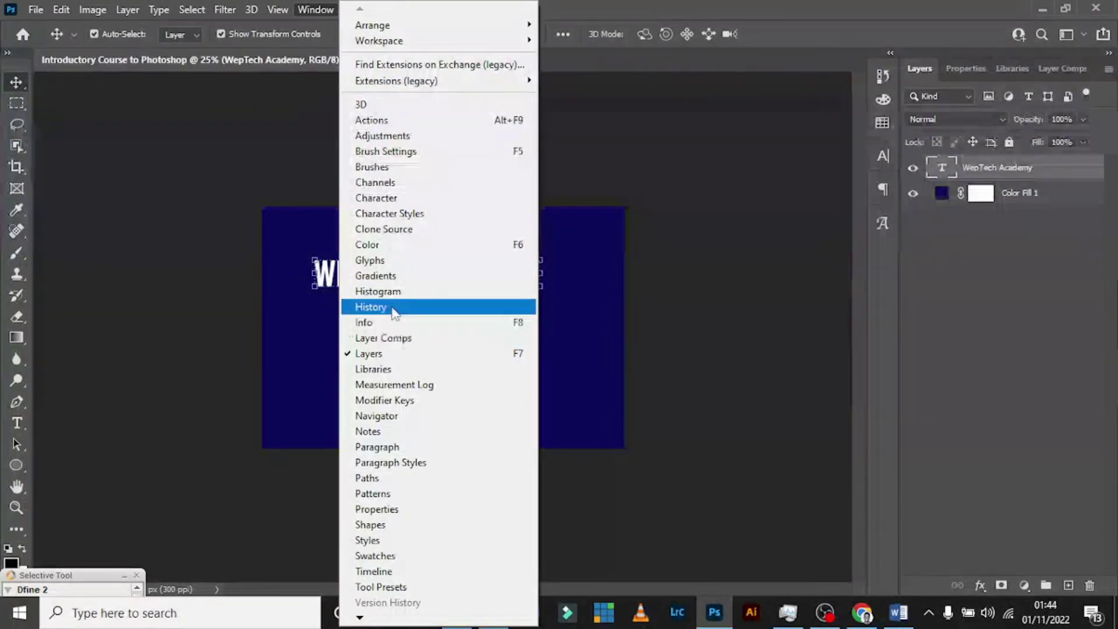
{"action": "left_click", "coordinate": [389, 198]}
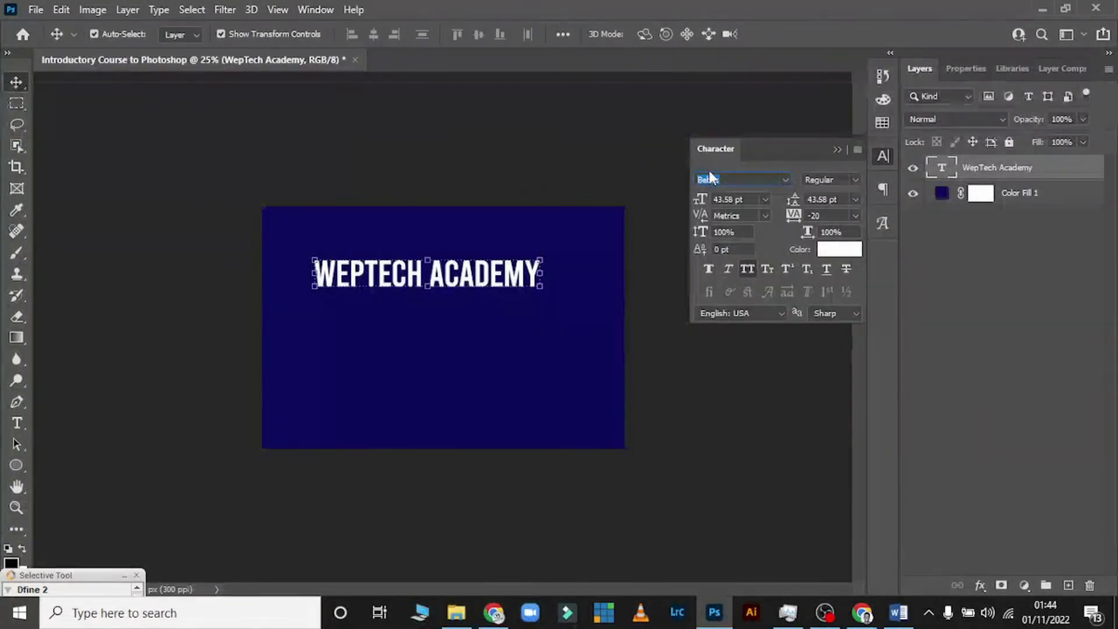
Add the vertical text "WepTech Camdemy" with the Vertical Type tool and arrange it just left of the horizontal "WepTech Academy" heading.
{"action": "left_click", "coordinate": [17, 425]}
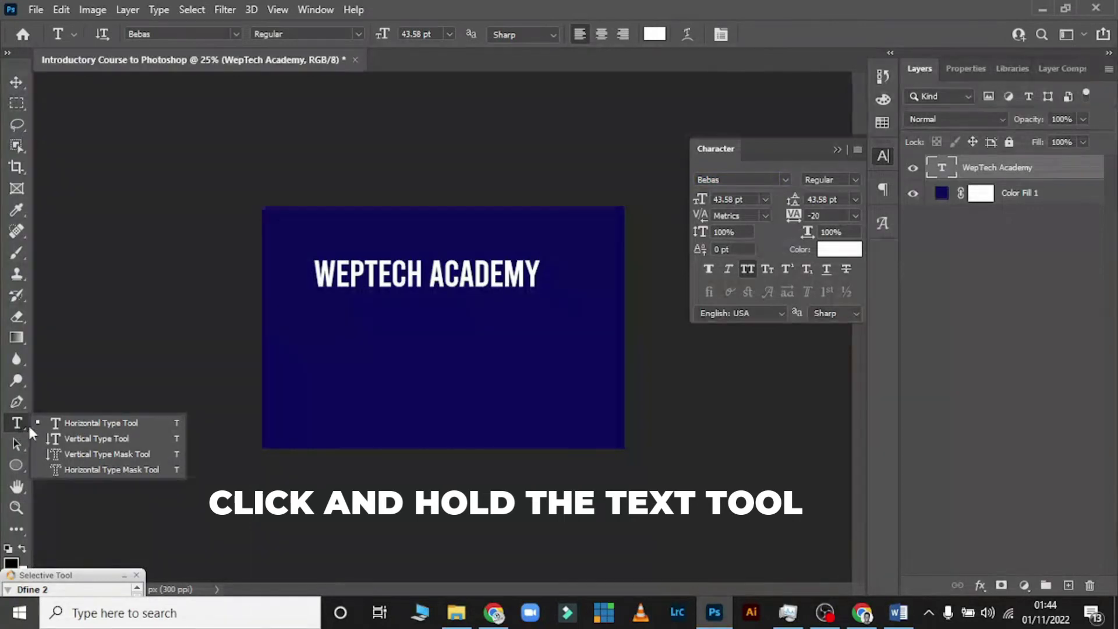
{"action": "left_click", "coordinate": [90, 438]}
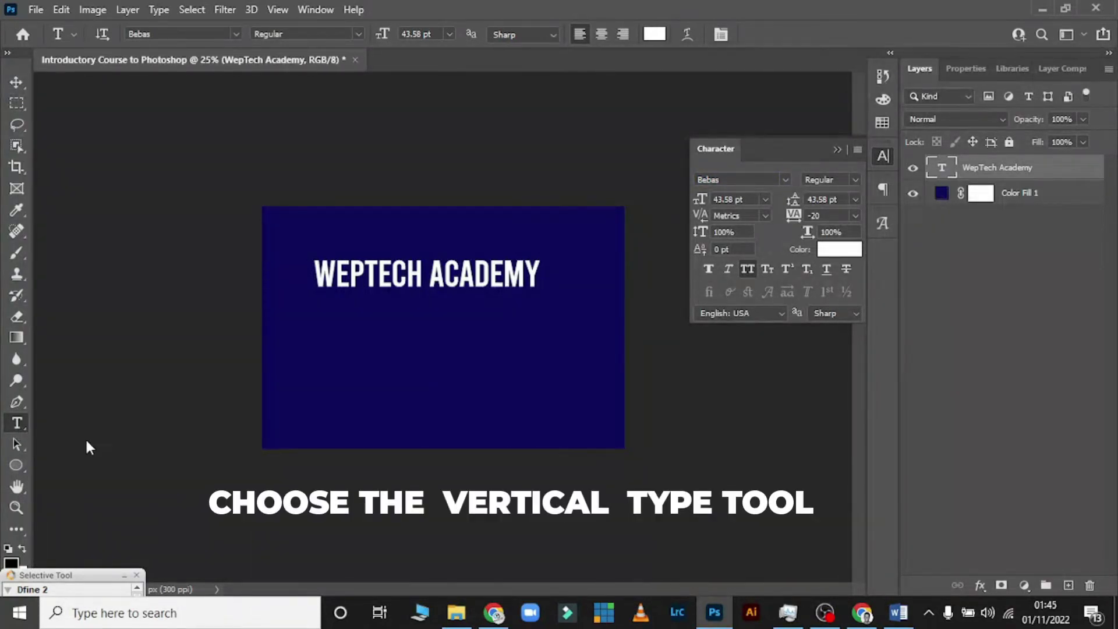
{"action": "left_click", "coordinate": [429, 325]}
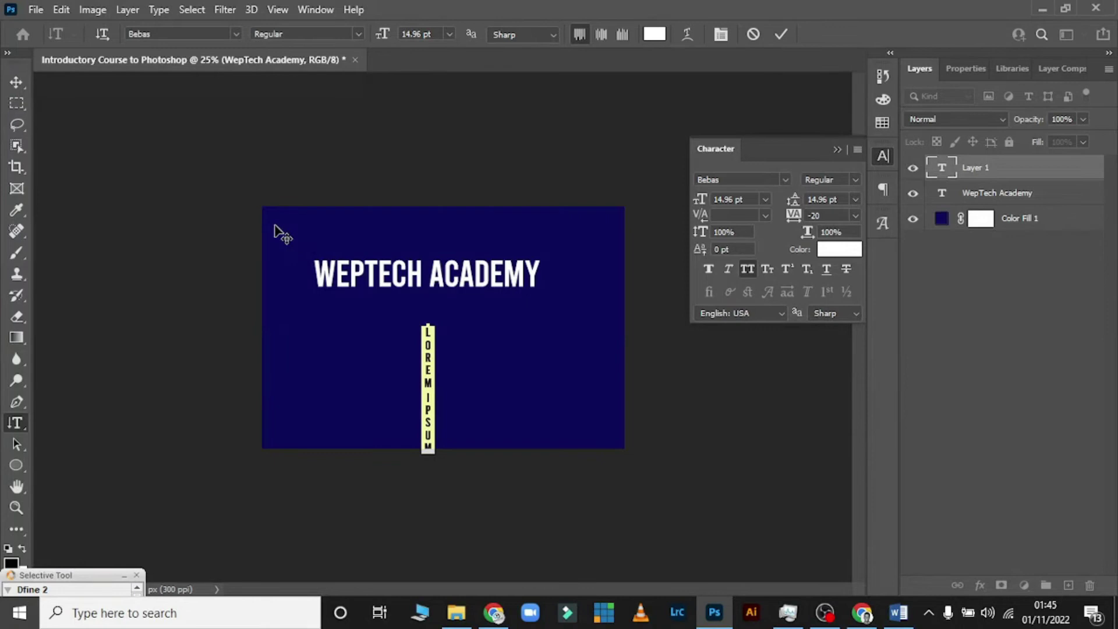
{"action": "type", "text": "WEP"}
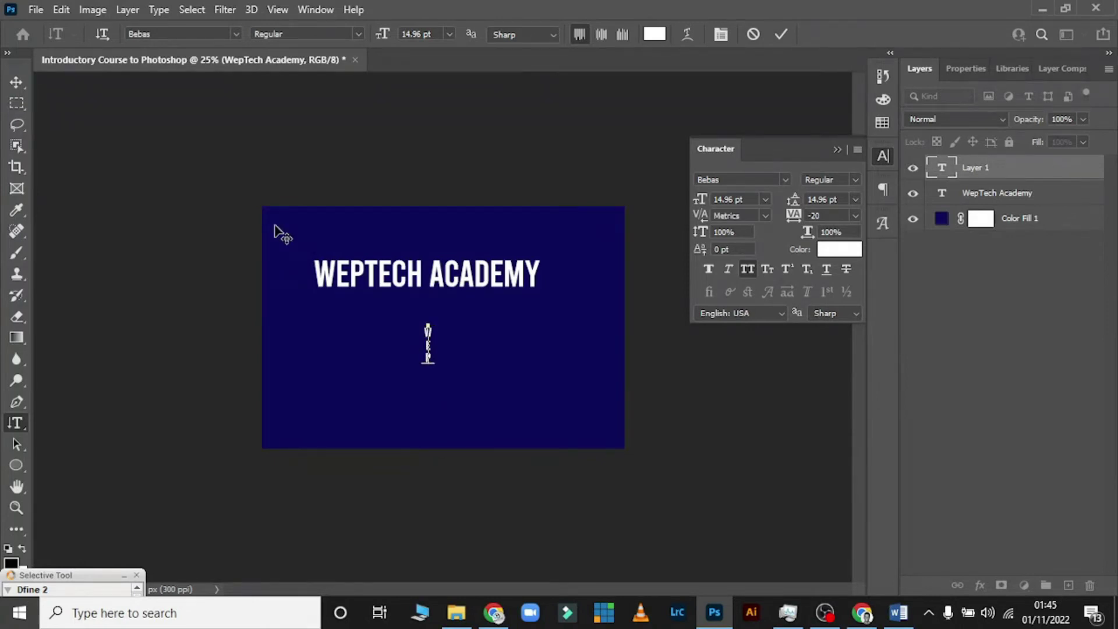
{"action": "type", "text": "TECH ACADEMY"}
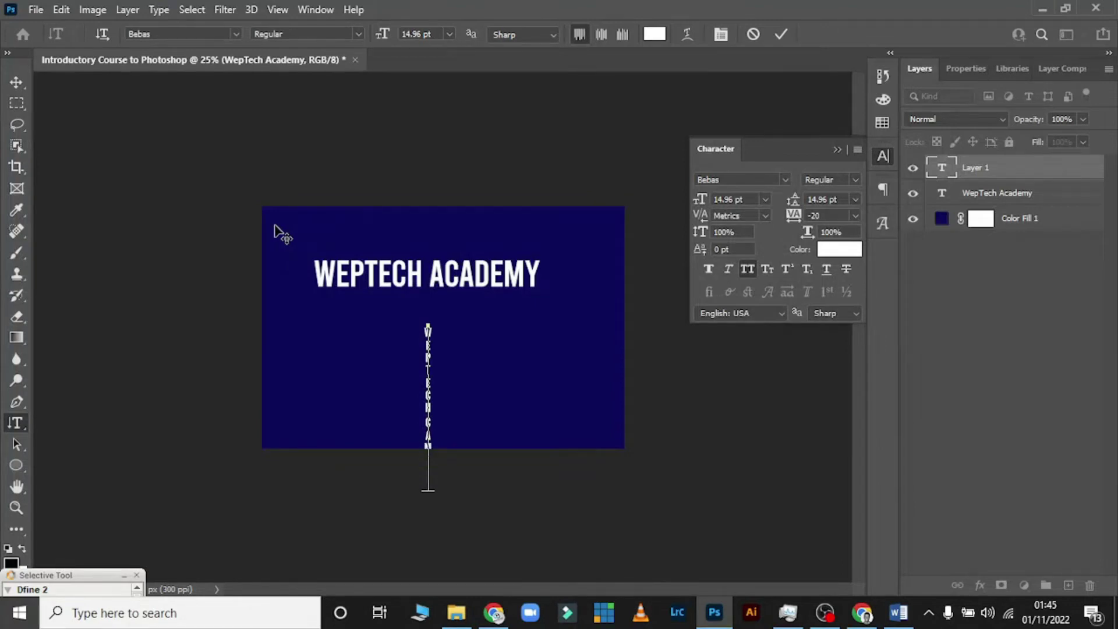
{"action": "left_click", "coordinate": [16, 82]}
{"action": "left_click_drag", "start_coordinate": [424, 361], "coordinate": [339, 281]}
{"action": "left_click_drag", "start_coordinate": [290, 307], "coordinate": [310, 320]}
{"action": "left_click", "coordinate": [17, 422]}
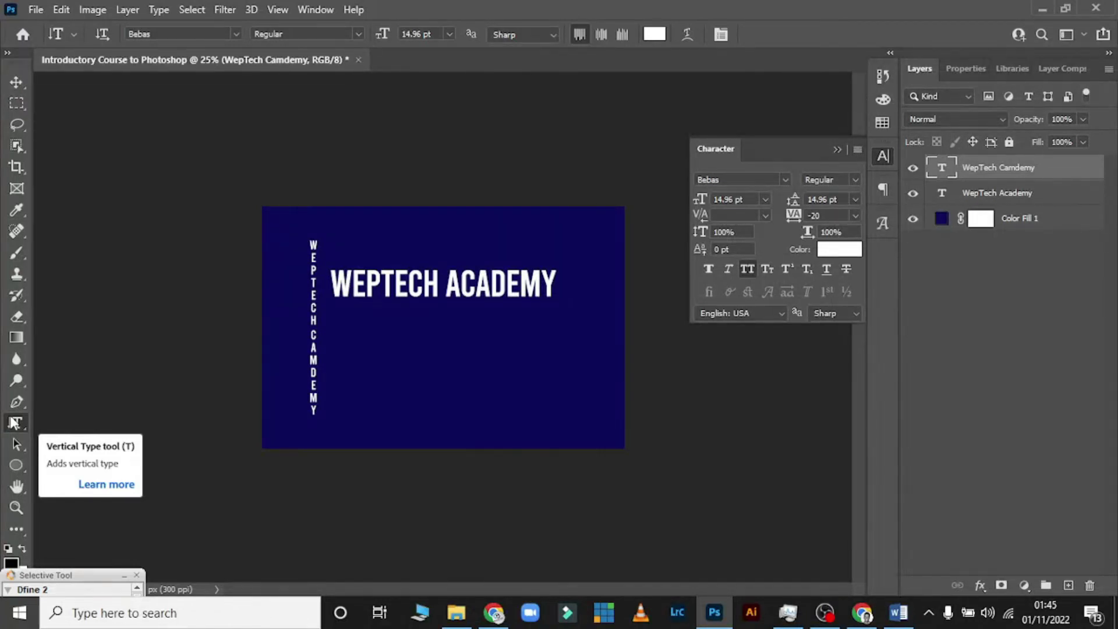
{"action": "left_click", "coordinate": [22, 315]}
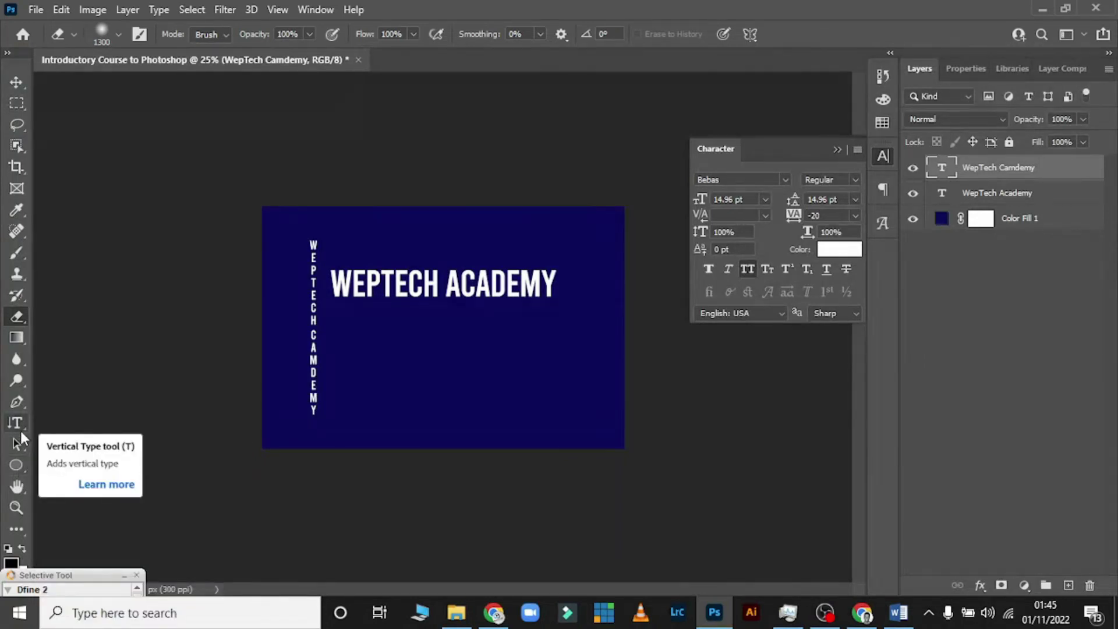
{"action": "key", "text": "v"}
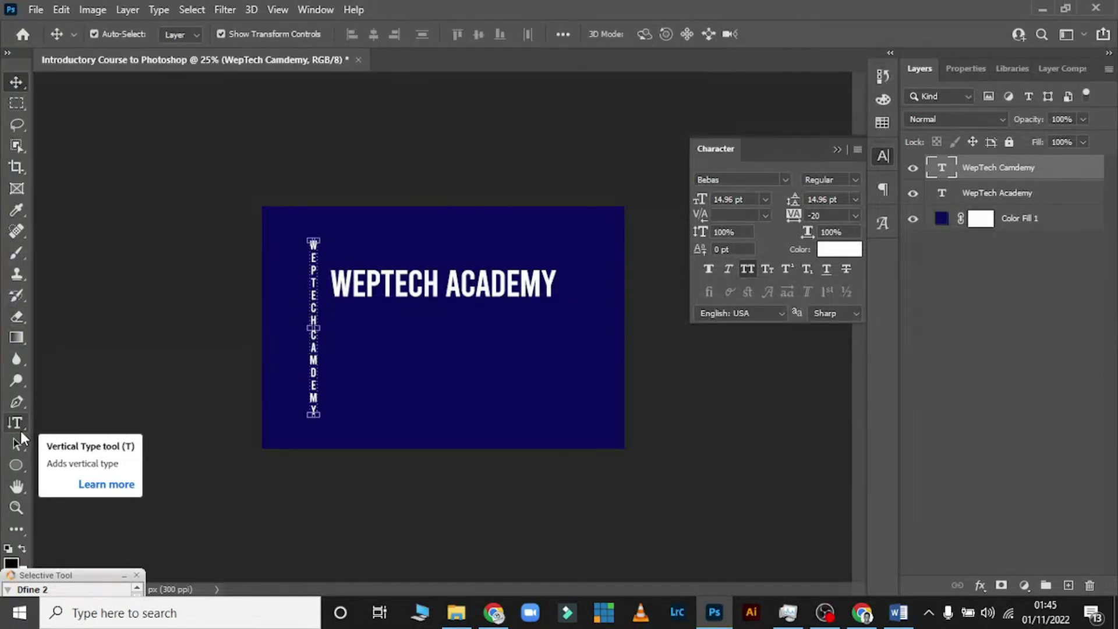
{"action": "left_click", "coordinate": [20, 431]}
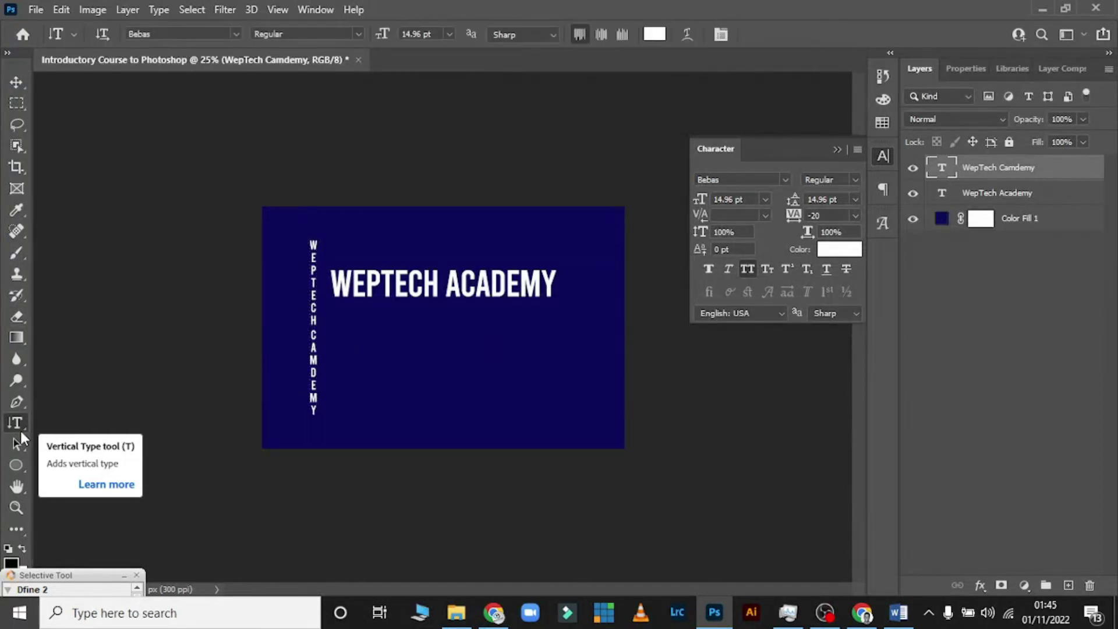
Draw a full-crowned tree from the Leaf Trees custom shapes, about 616 by 636 px, below the heading, and undo and restore it.
{"action": "left_click", "coordinate": [19, 463]}
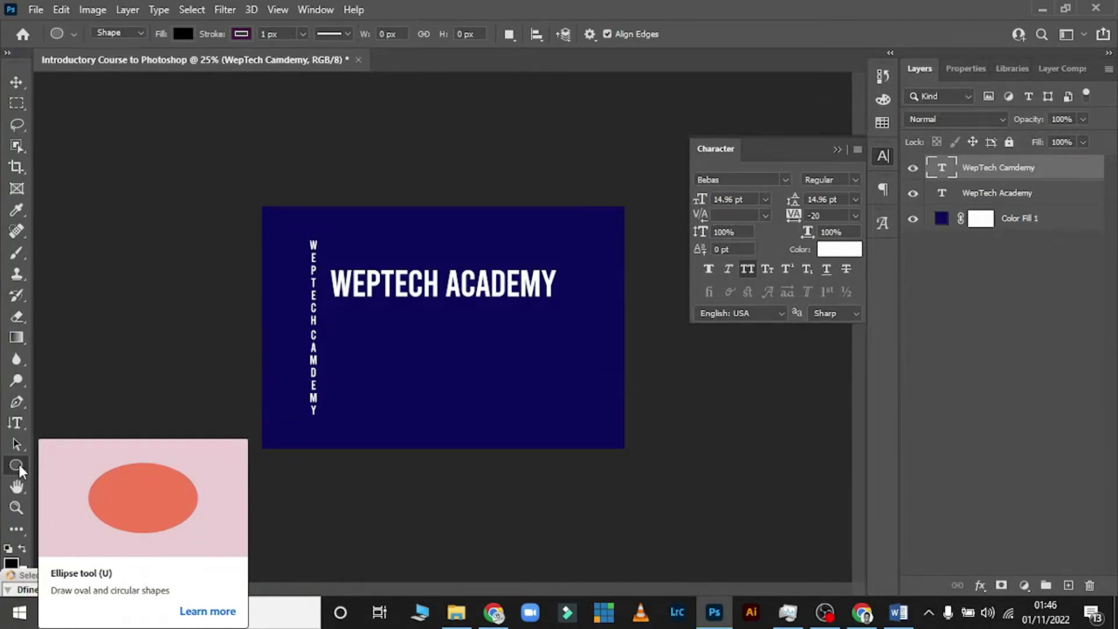
{"action": "left_click", "coordinate": [19, 462]}
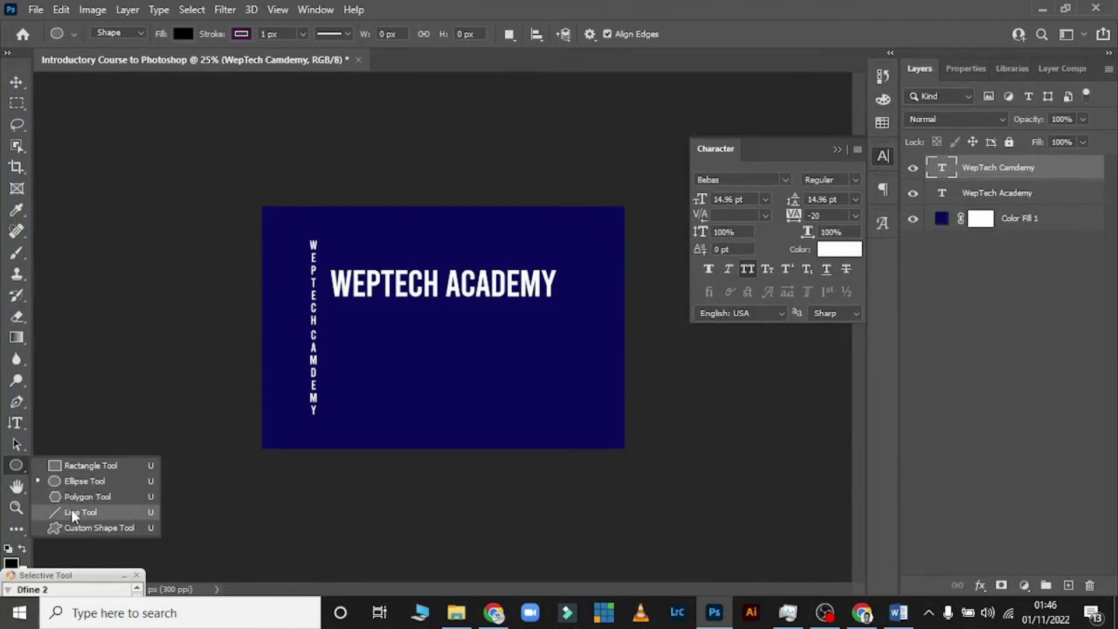
{"action": "left_click", "coordinate": [80, 533]}
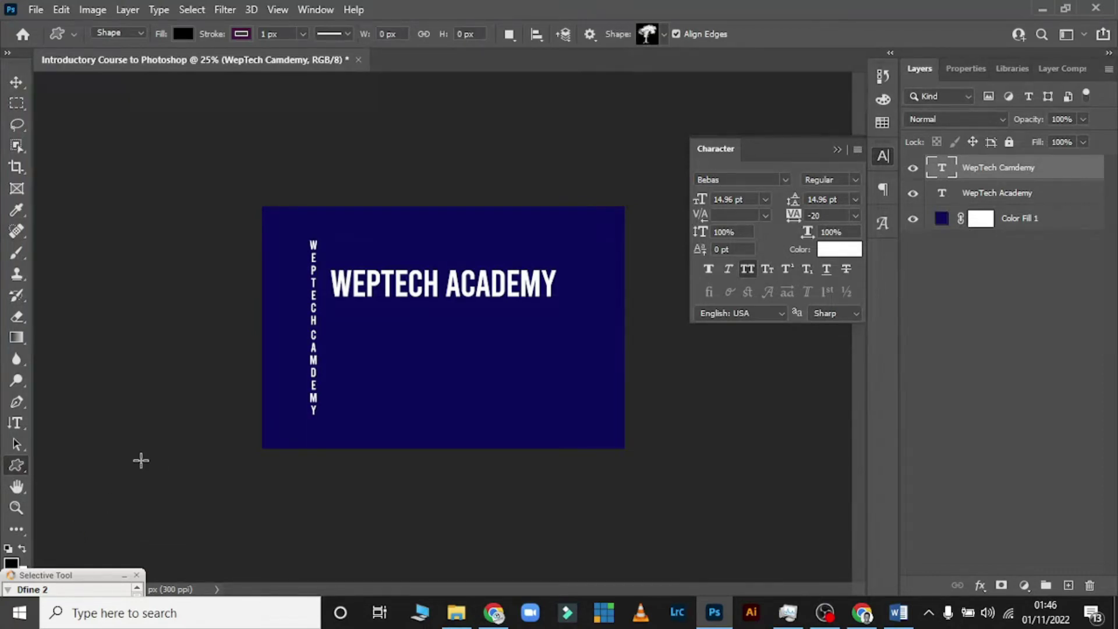
{"action": "left_click", "coordinate": [664, 34]}
{"action": "left_click", "coordinate": [562, 68]}
{"action": "left_click", "coordinate": [582, 119]}
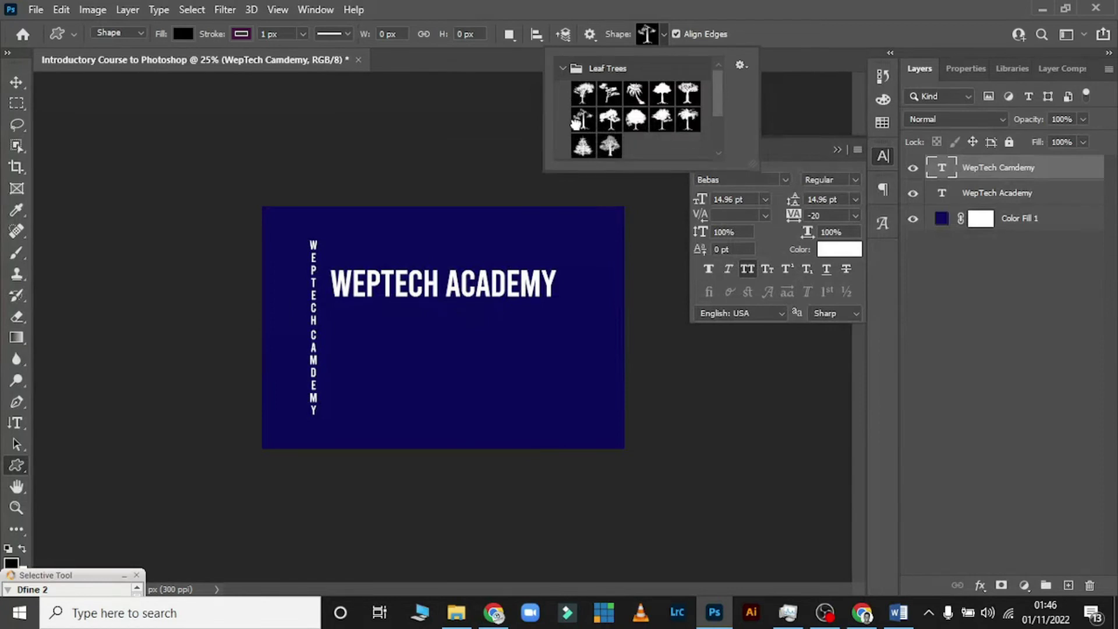
{"action": "left_click", "coordinate": [636, 120]}
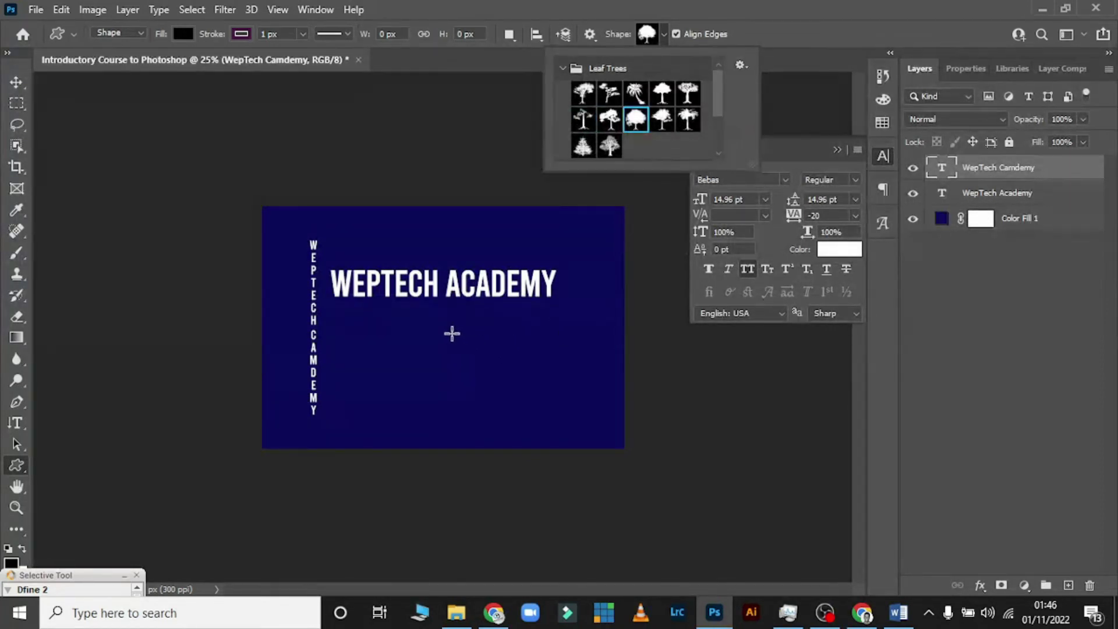
{"action": "left_click_drag", "start_coordinate": [441, 323], "coordinate": [561, 442]}
{"action": "key", "text": "ctrl+z"}
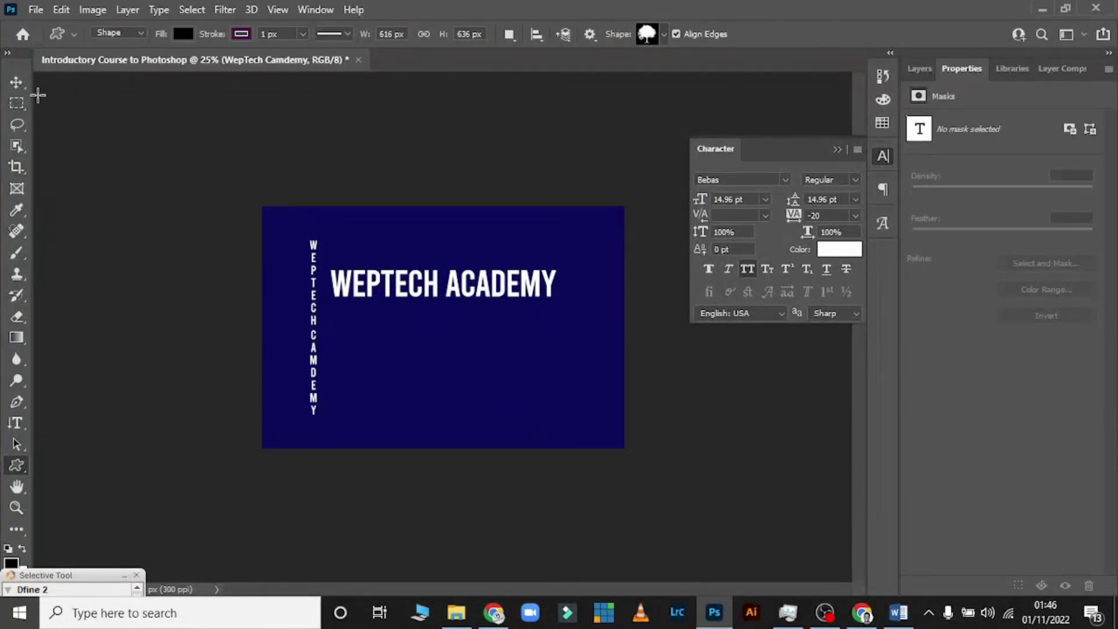
{"action": "key", "text": "ctrl+shift+z"}
Select the tree shape's layer with the Move tool active and delete it.
{"action": "left_click", "coordinate": [17, 84]}
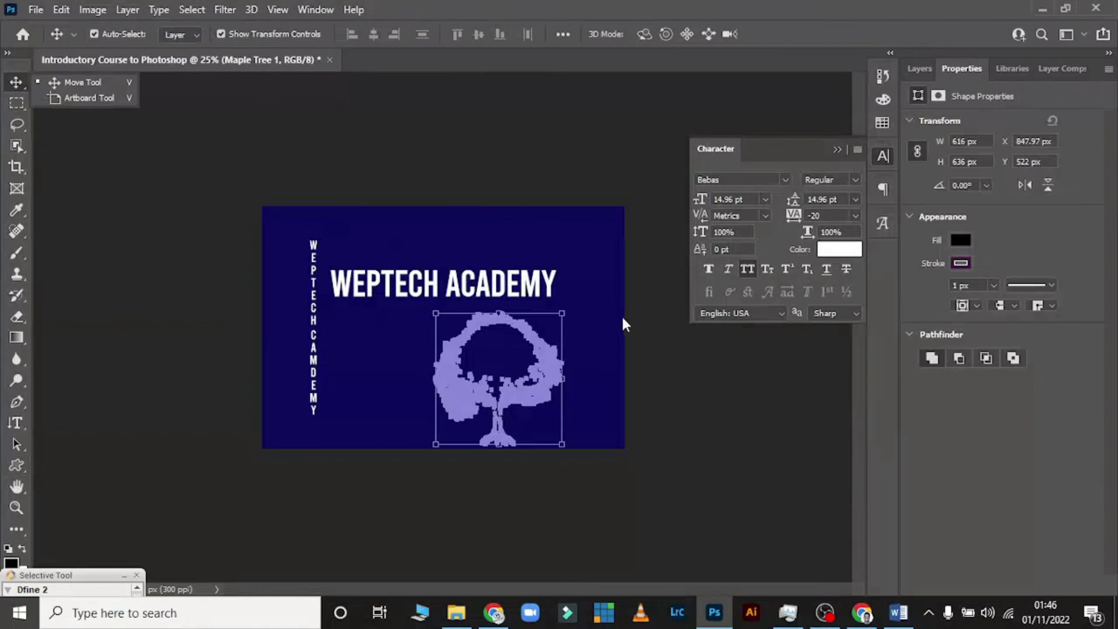
{"action": "left_click", "coordinate": [66, 82]}
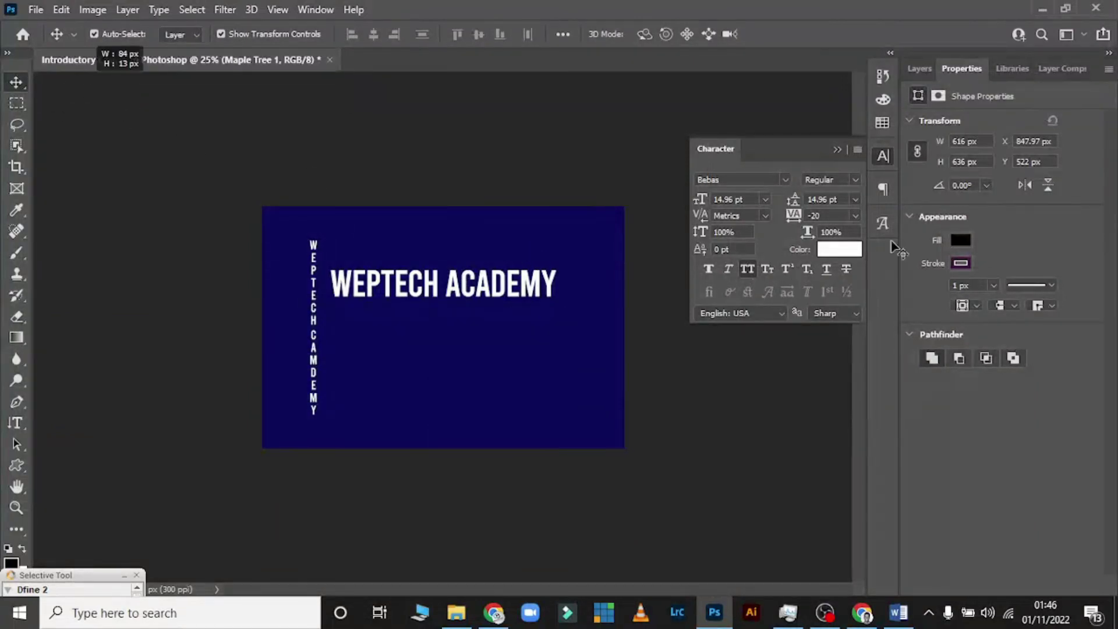
{"action": "left_click", "coordinate": [918, 70]}
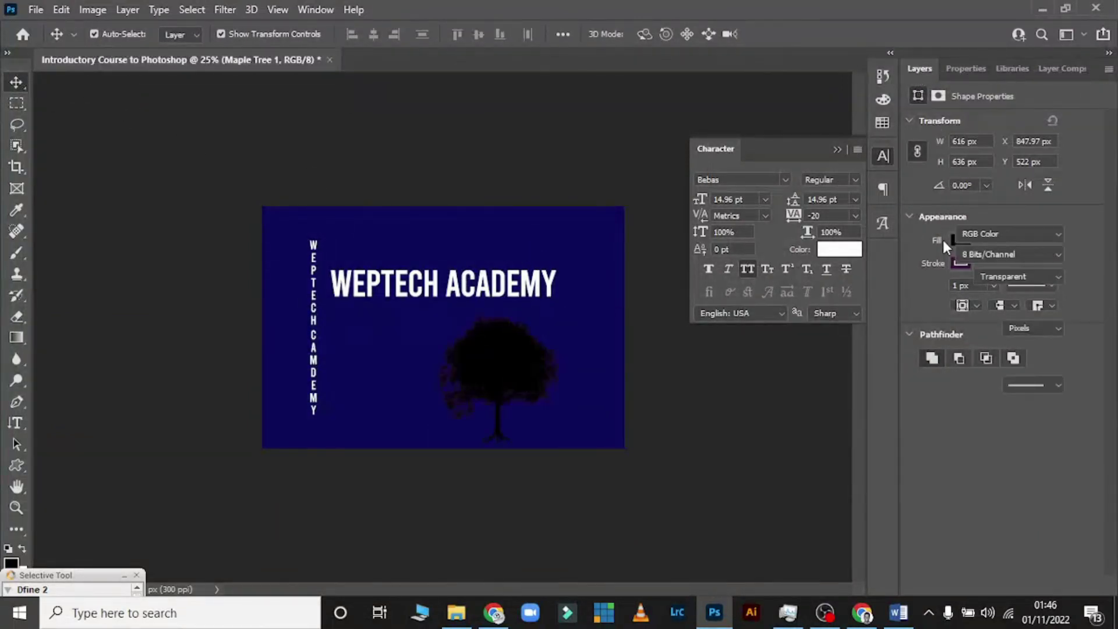
{"action": "left_click", "coordinate": [974, 167]}
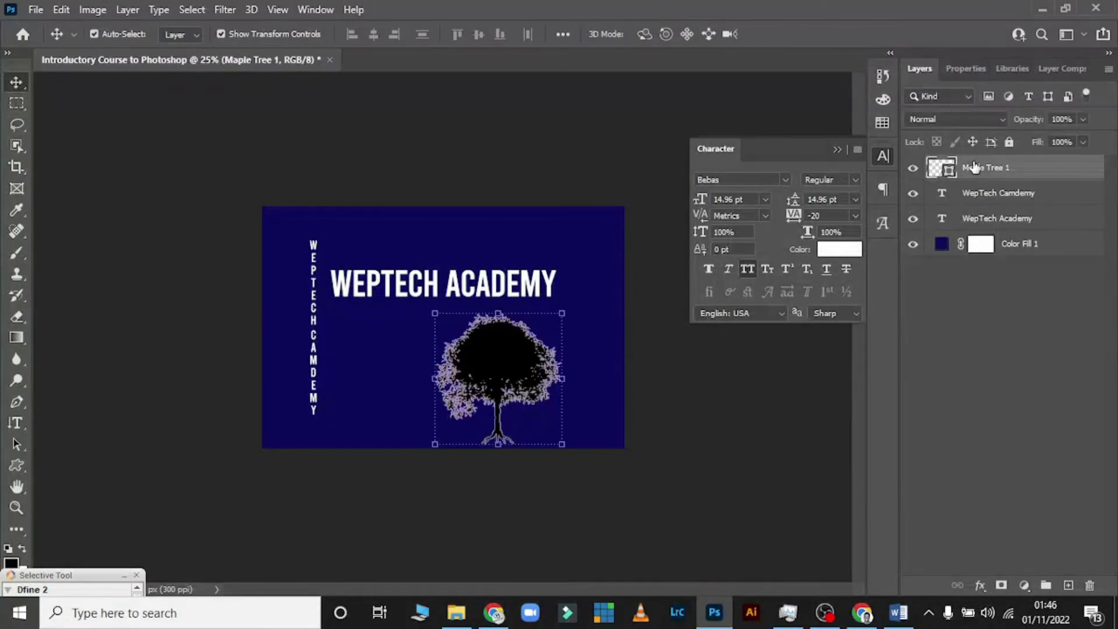
{"action": "key", "text": "Delete"}
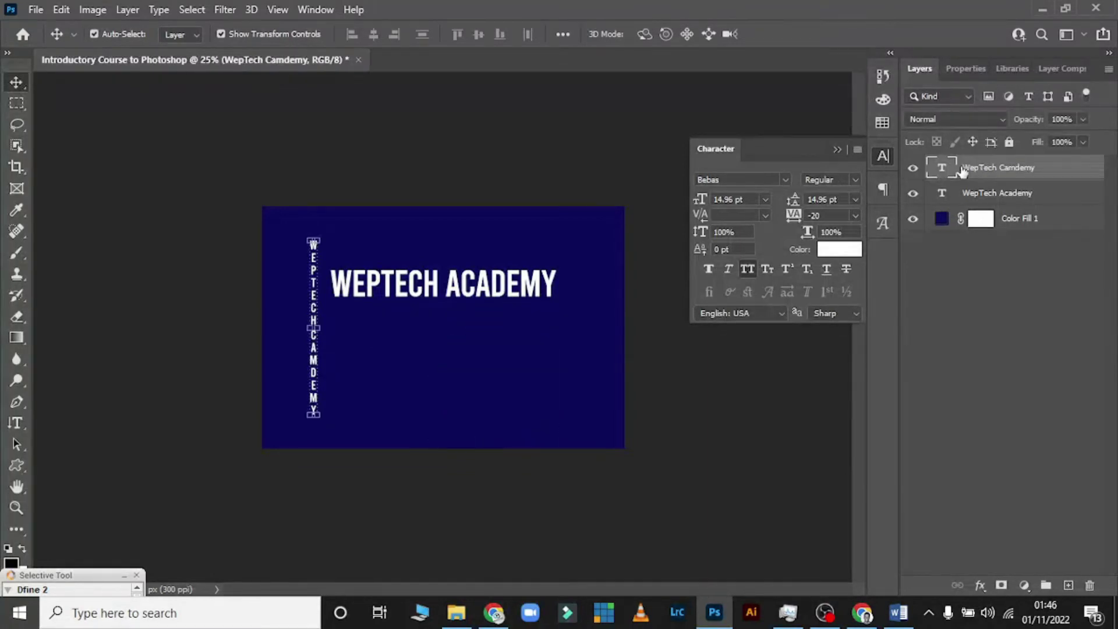
Draw a five-sided polygon about 820 by 620 px below the "WepTech Academy" heading.
{"action": "left_click", "coordinate": [18, 473]}
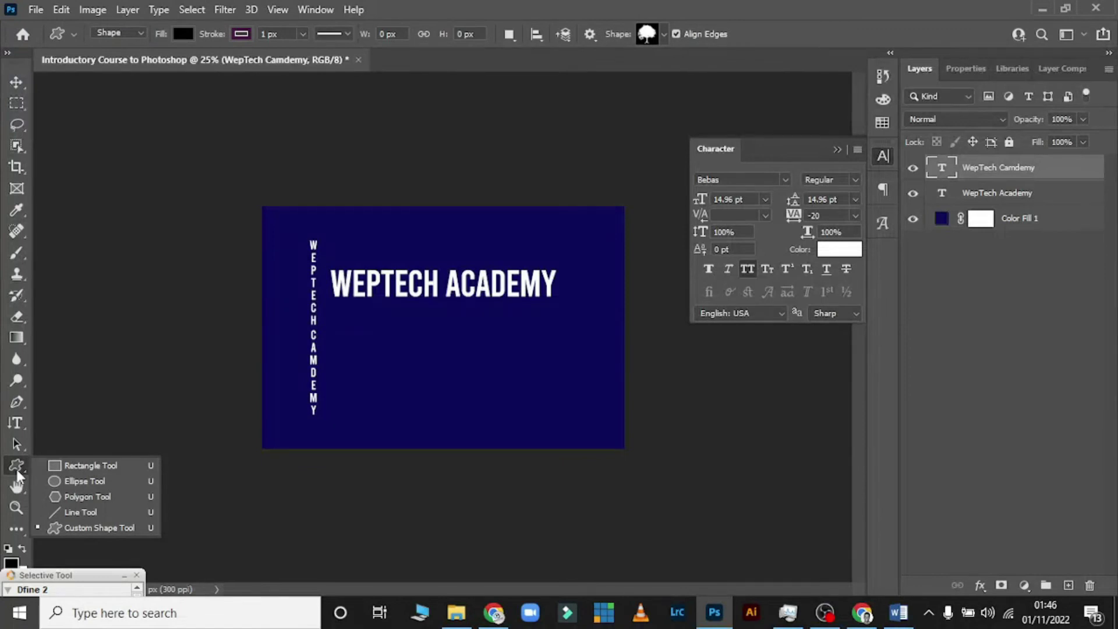
{"action": "left_click", "coordinate": [62, 499]}
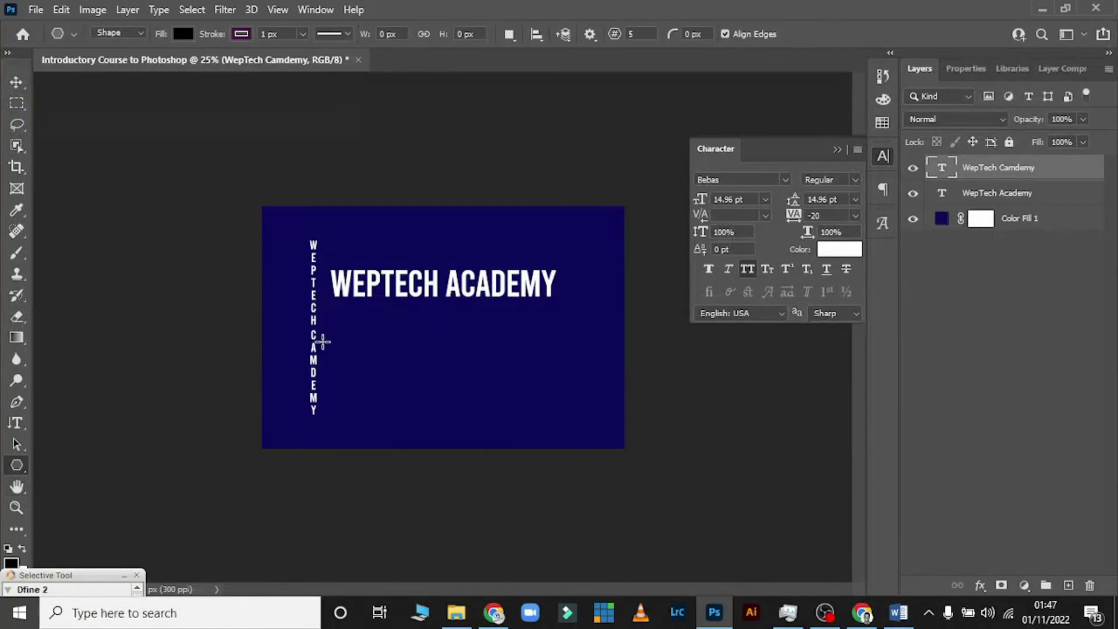
{"action": "left_click_drag", "start_coordinate": [357, 309], "coordinate": [525, 435]}
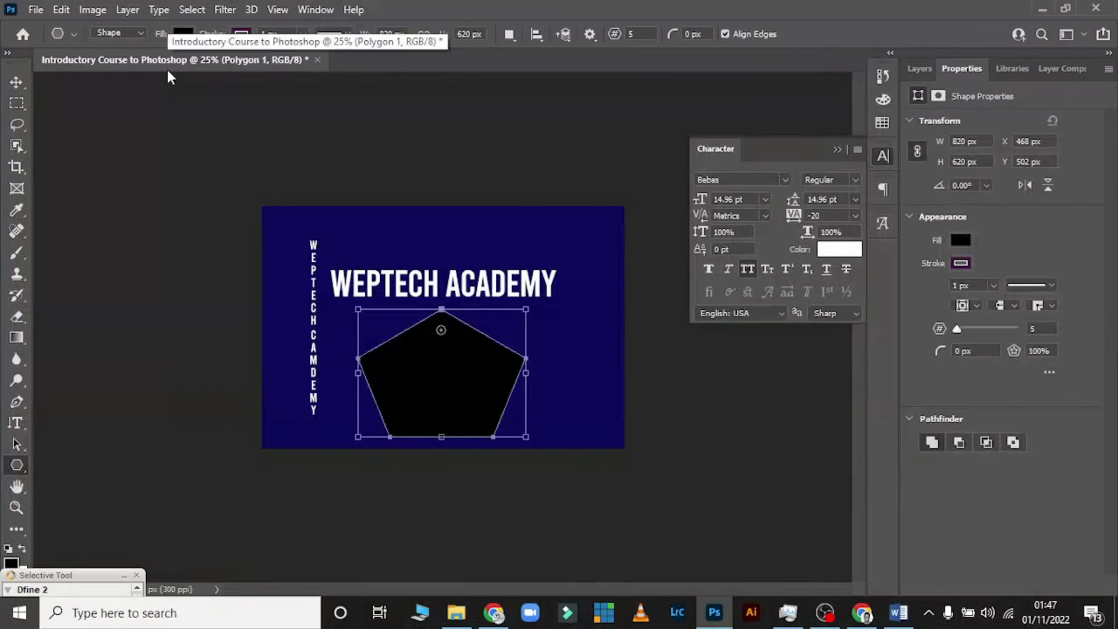
Try white, bright pink and dark magenta from the recently used colors as the polygon's fill.
{"action": "left_click", "coordinate": [178, 34]}
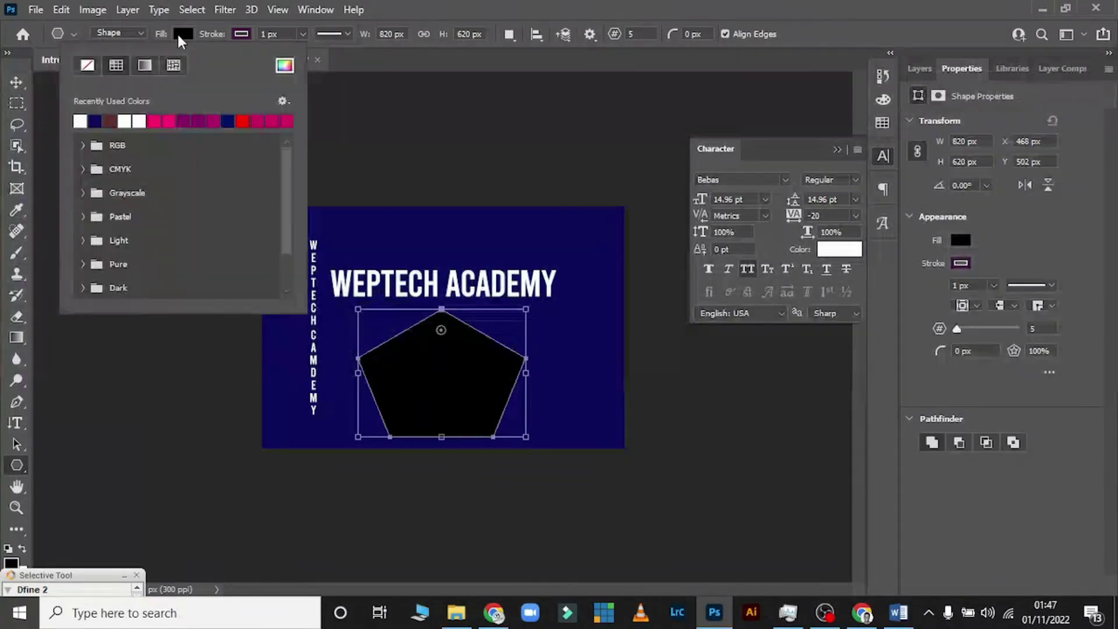
{"action": "left_click", "coordinate": [80, 121]}
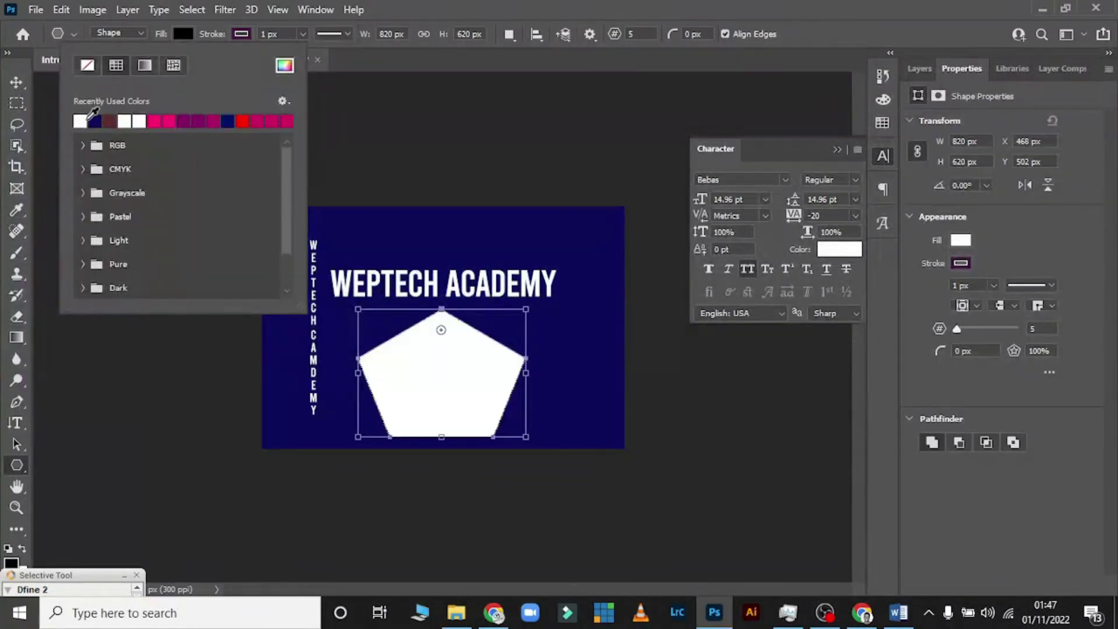
{"action": "left_click", "coordinate": [176, 123]}
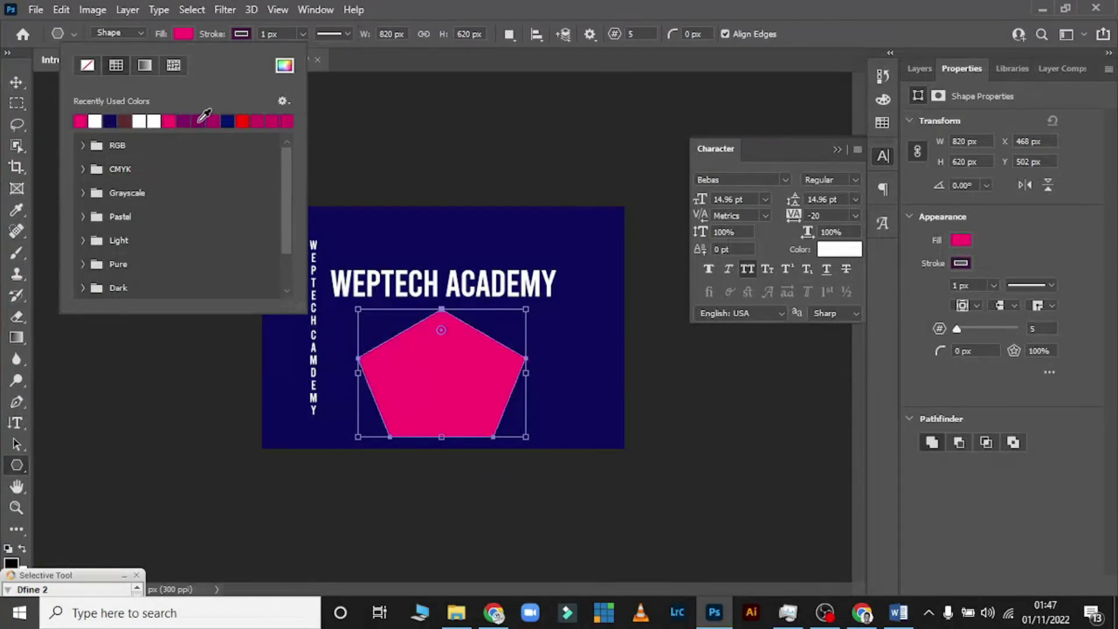
{"action": "left_click", "coordinate": [201, 120]}
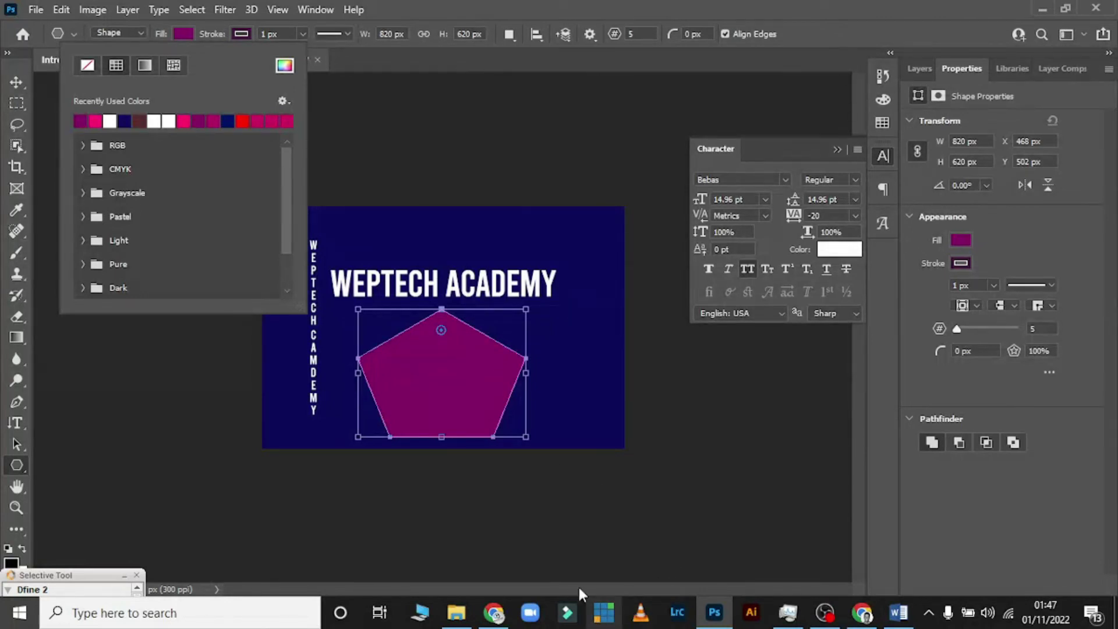
Try custom fill colors 282828, d70a0a and 0b0b5d for the polygon and settle on white ffffff sampled from the heading.
{"action": "left_click", "coordinate": [285, 67]}
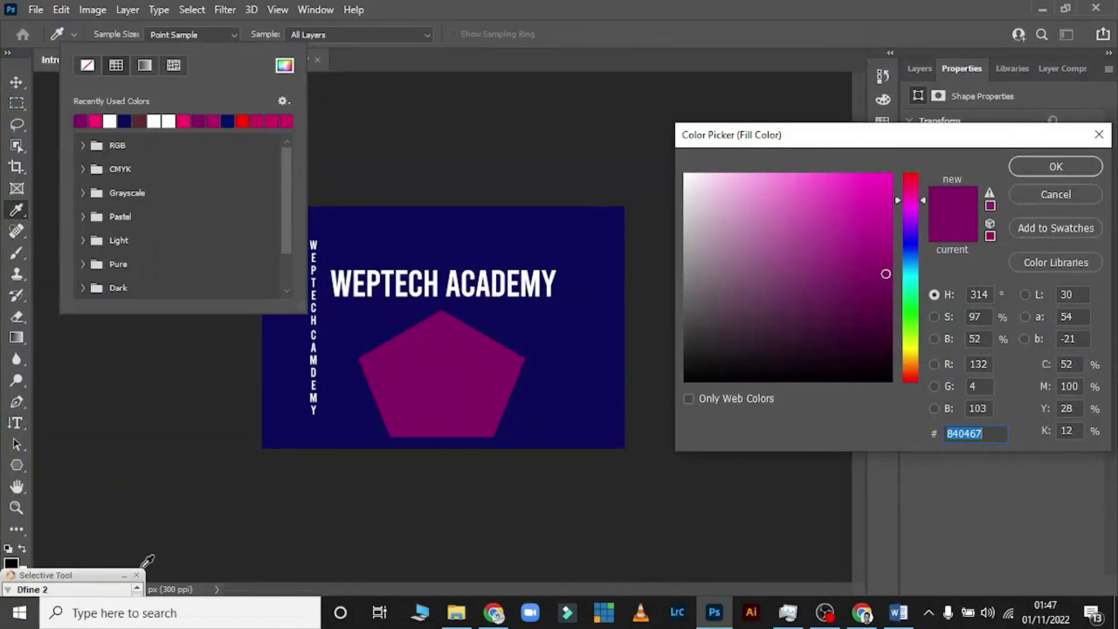
{"action": "left_click", "coordinate": [118, 526]}
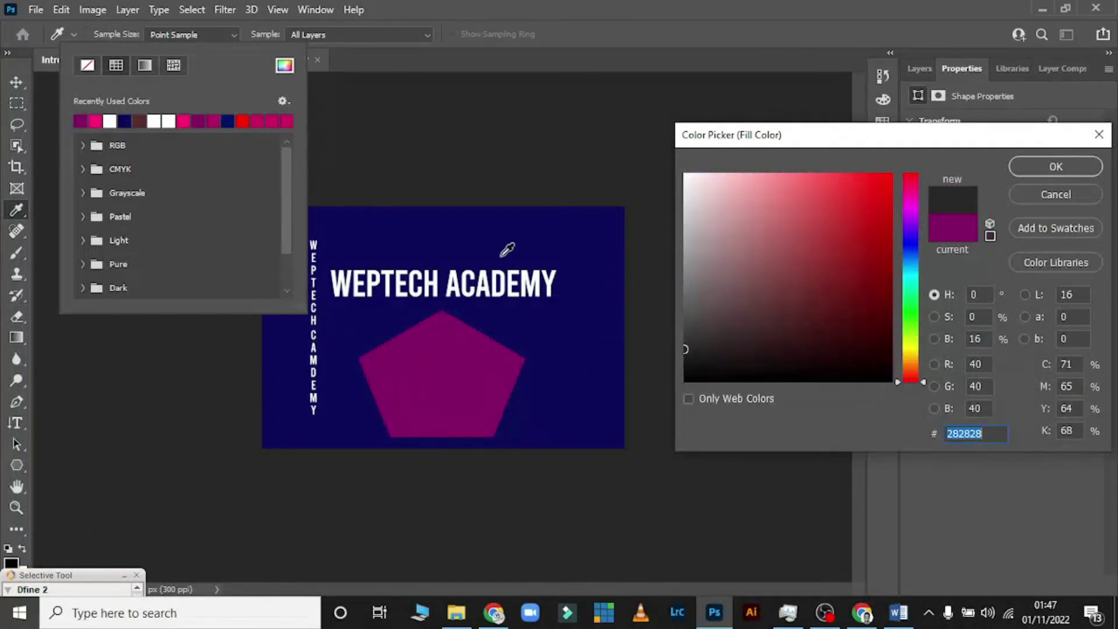
{"action": "left_click_drag", "start_coordinate": [874, 221], "coordinate": [882, 206]}
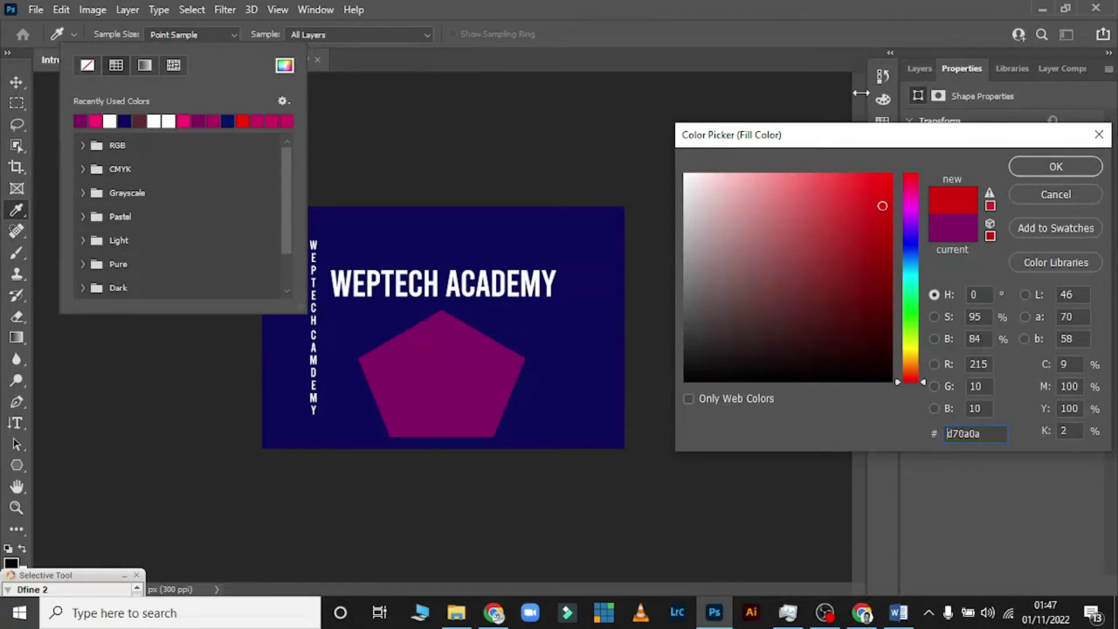
{"action": "left_click", "coordinate": [515, 233]}
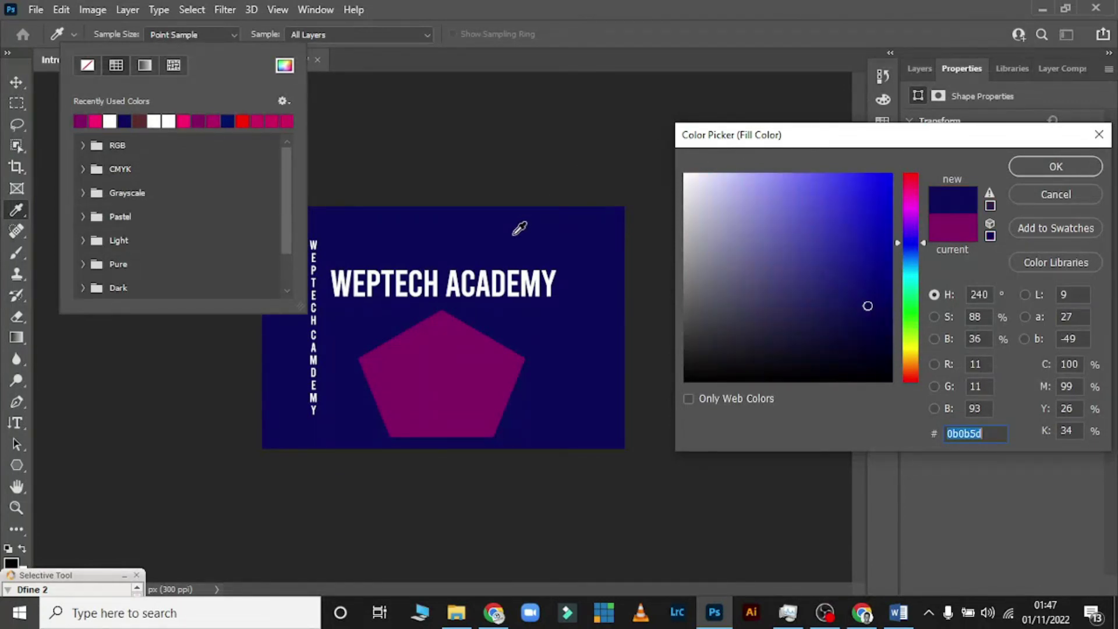
{"action": "left_click", "coordinate": [500, 268]}
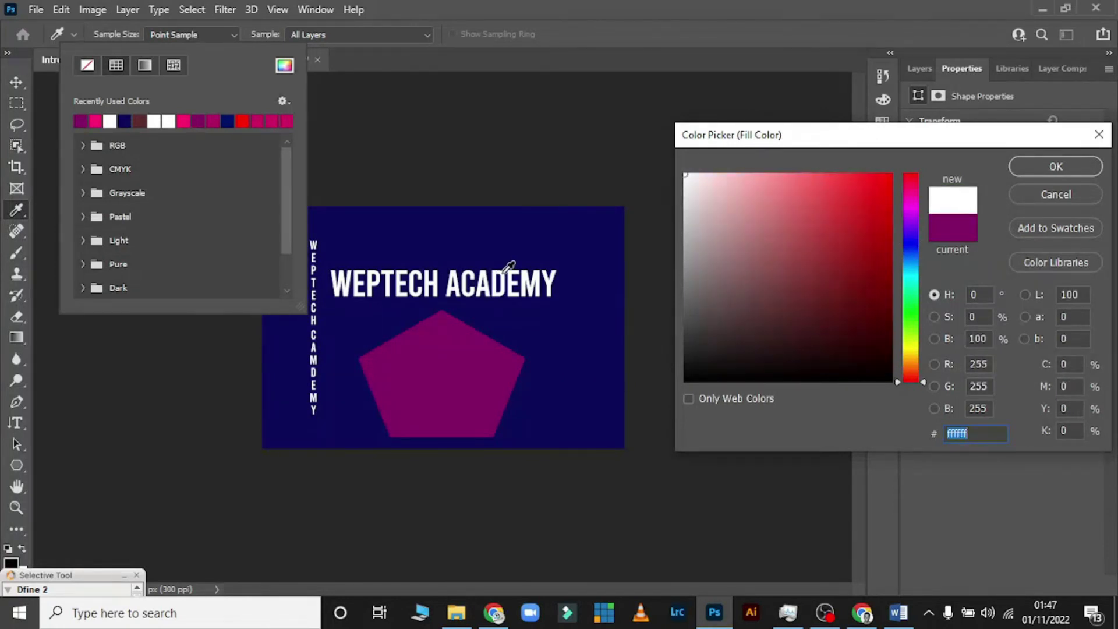
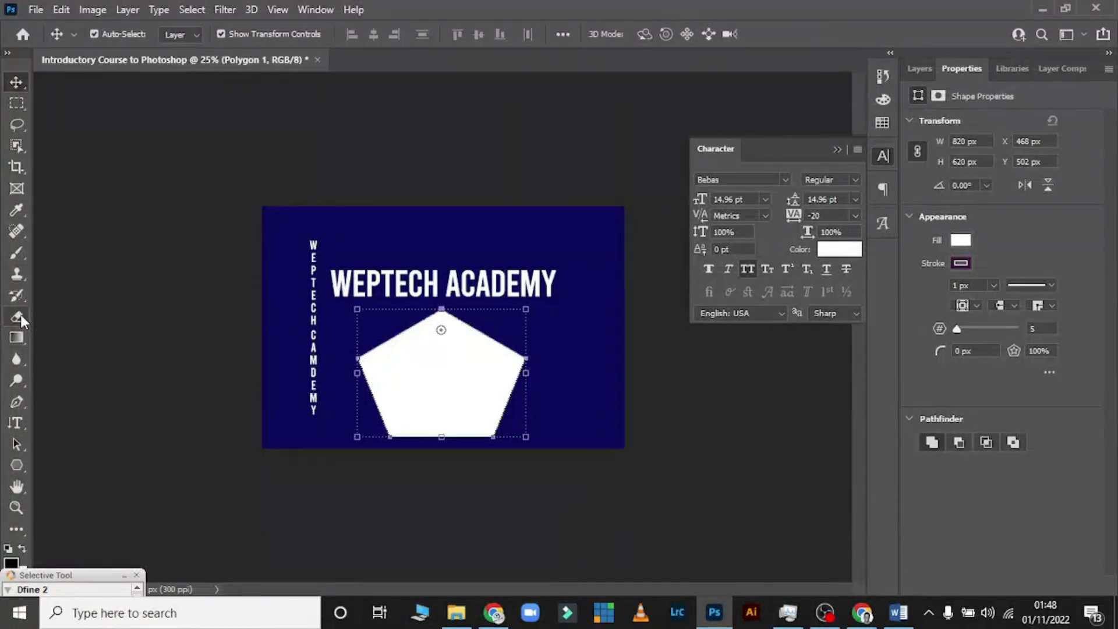
Rasterize the white polygon and erase most of it with the Eraser tool at brush size 1300.
{"action": "left_click", "coordinate": [17, 316]}
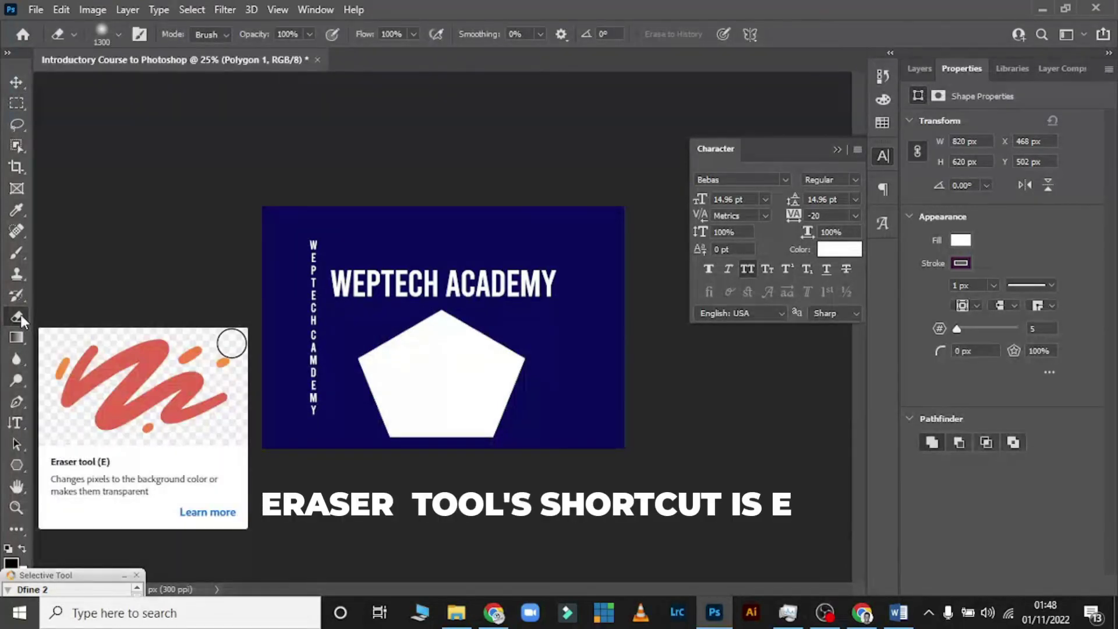
{"action": "right_click", "coordinate": [20, 315]}
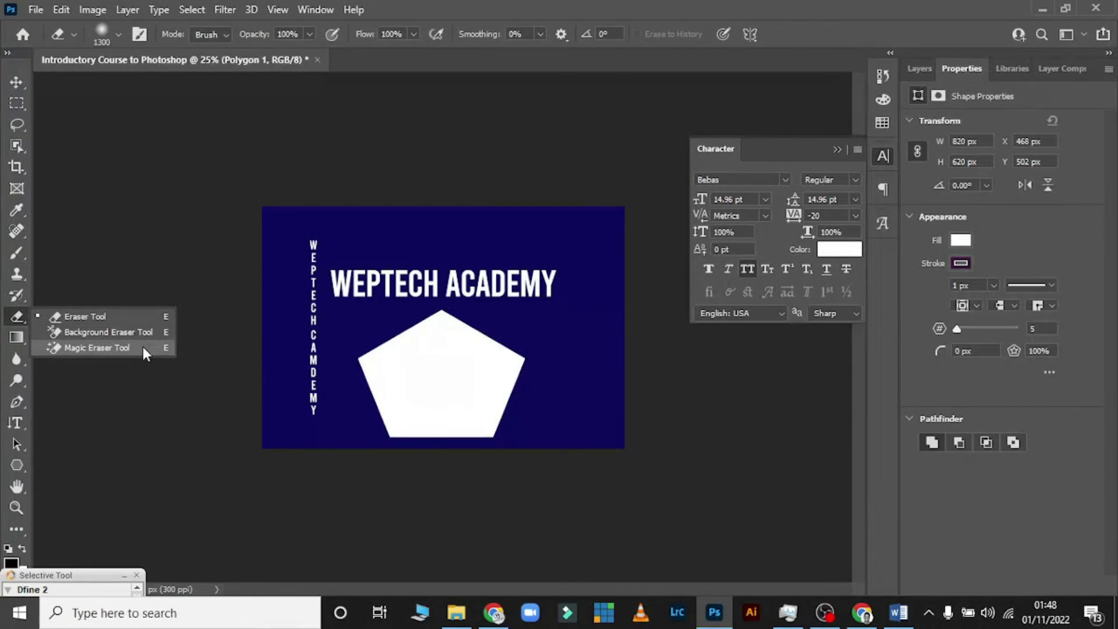
{"action": "left_click", "coordinate": [125, 317]}
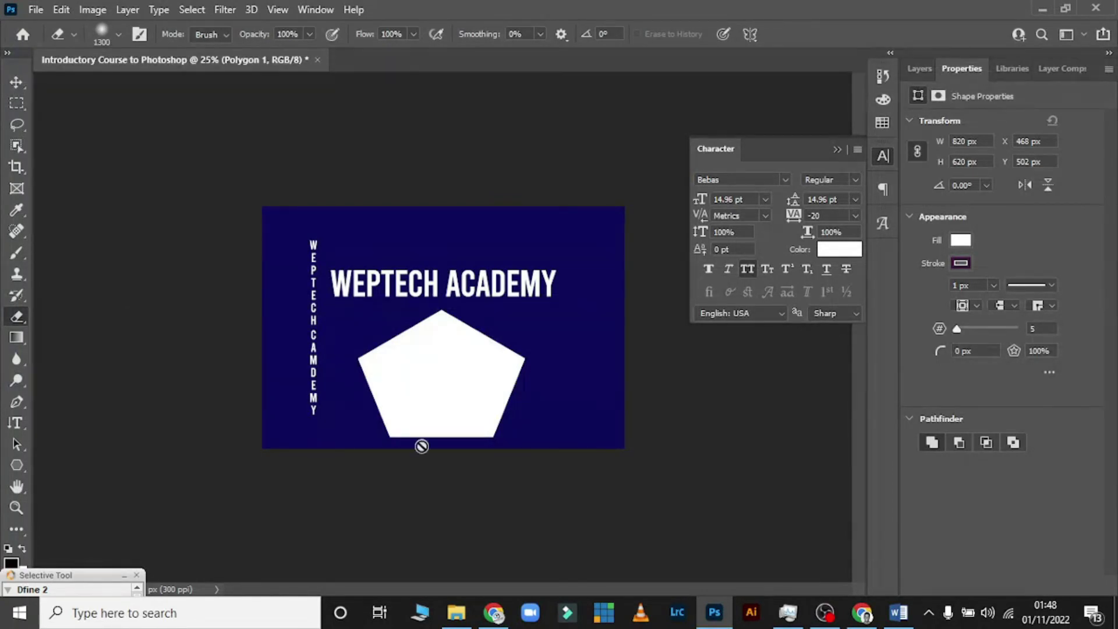
{"action": "left_click", "coordinate": [431, 422]}
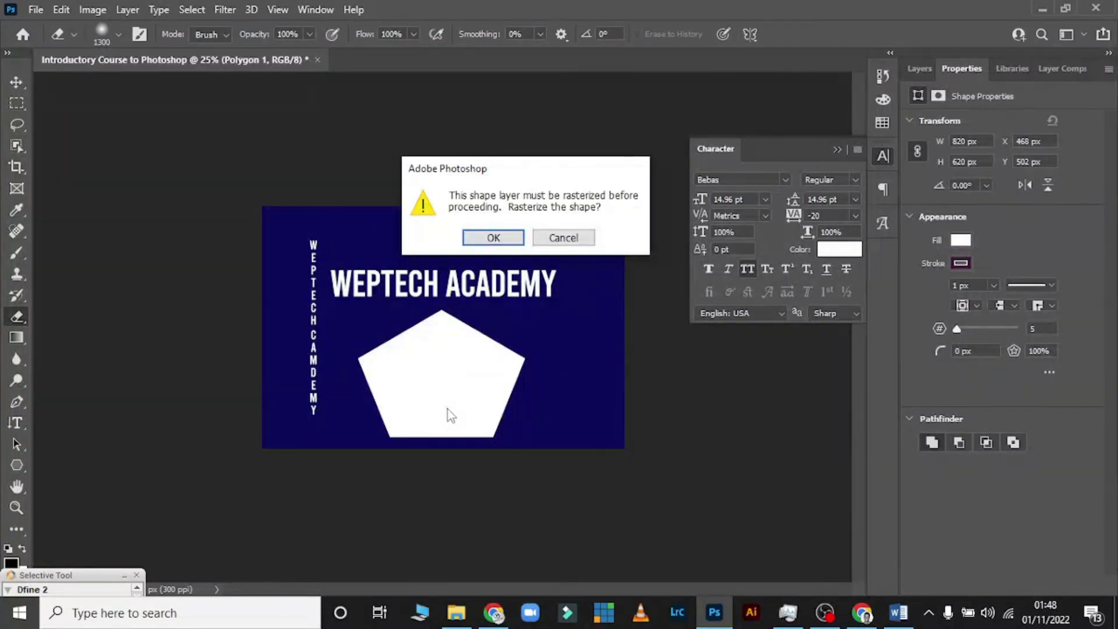
{"action": "left_click", "coordinate": [492, 239]}
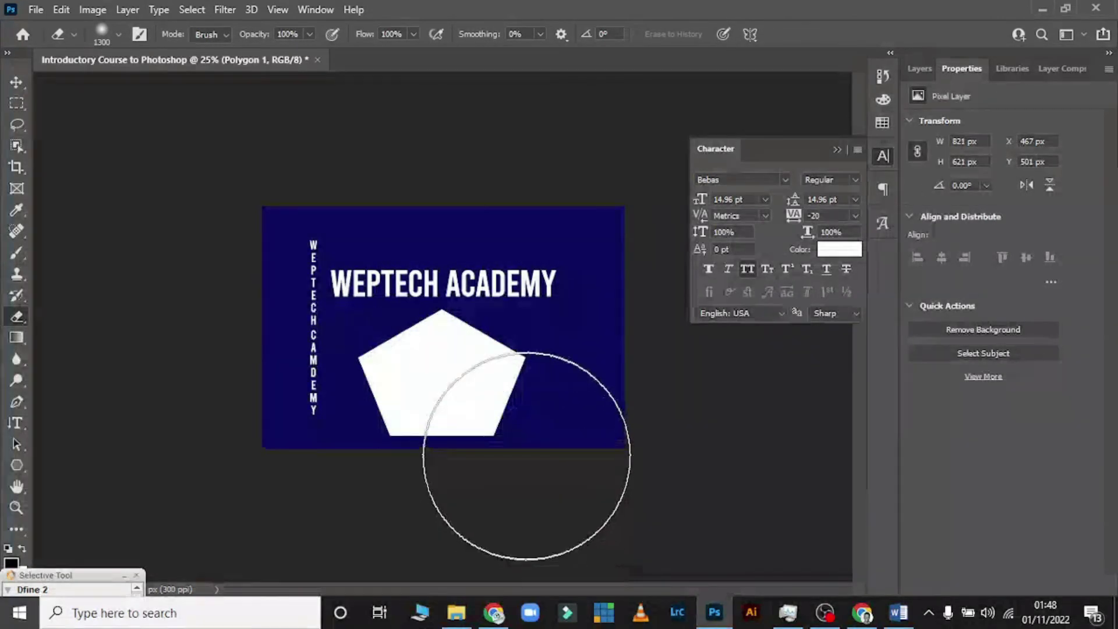
{"action": "mouse_move", "coordinate": [527, 451]}
{"action": "left_mouse_down"}
{"action": "mouse_move", "coordinate": [572, 397]}
{"action": "mouse_move", "coordinate": [481, 471]}
{"action": "mouse_move", "coordinate": [439, 488]}
{"action": "mouse_move", "coordinate": [327, 465]}
{"action": "mouse_move", "coordinate": [416, 495]}
{"action": "mouse_move", "coordinate": [464, 486]}
{"action": "mouse_move", "coordinate": [567, 436]}
{"action": "mouse_move", "coordinate": [396, 462]}
{"action": "mouse_move", "coordinate": [358, 450]}
{"action": "mouse_move", "coordinate": [344, 419]}
{"action": "mouse_move", "coordinate": [408, 377]}
{"action": "mouse_move", "coordinate": [574, 461]}
{"action": "left_mouse_up"}
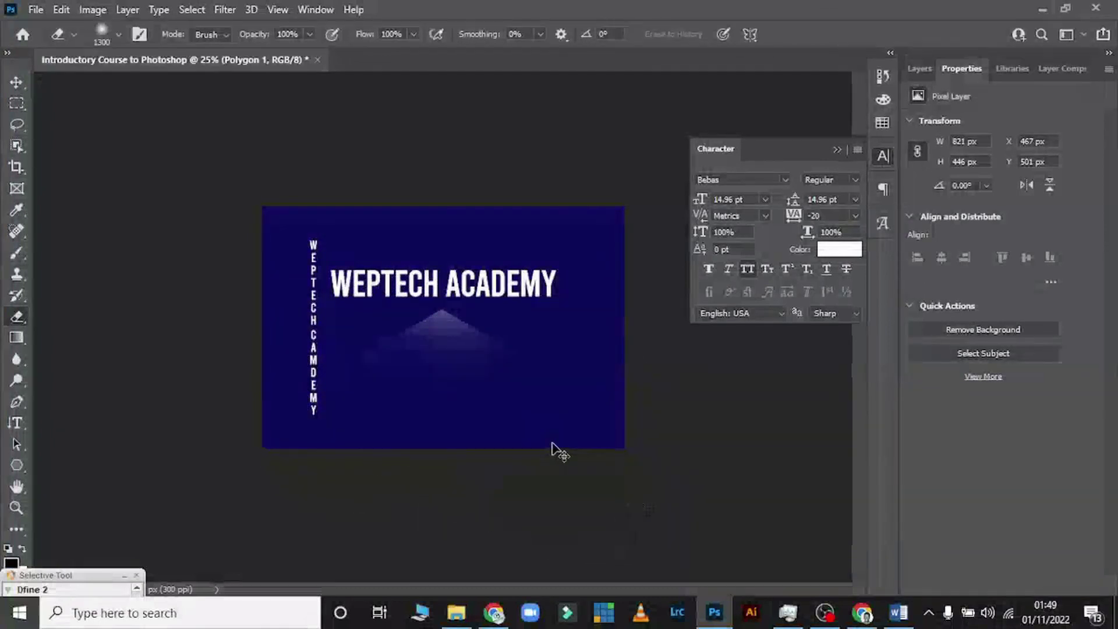
Undo the last eraser stroke and delete the partly erased polygon.
{"action": "key", "text": "ctrl+z"}
{"action": "left_click", "coordinate": [16, 82]}
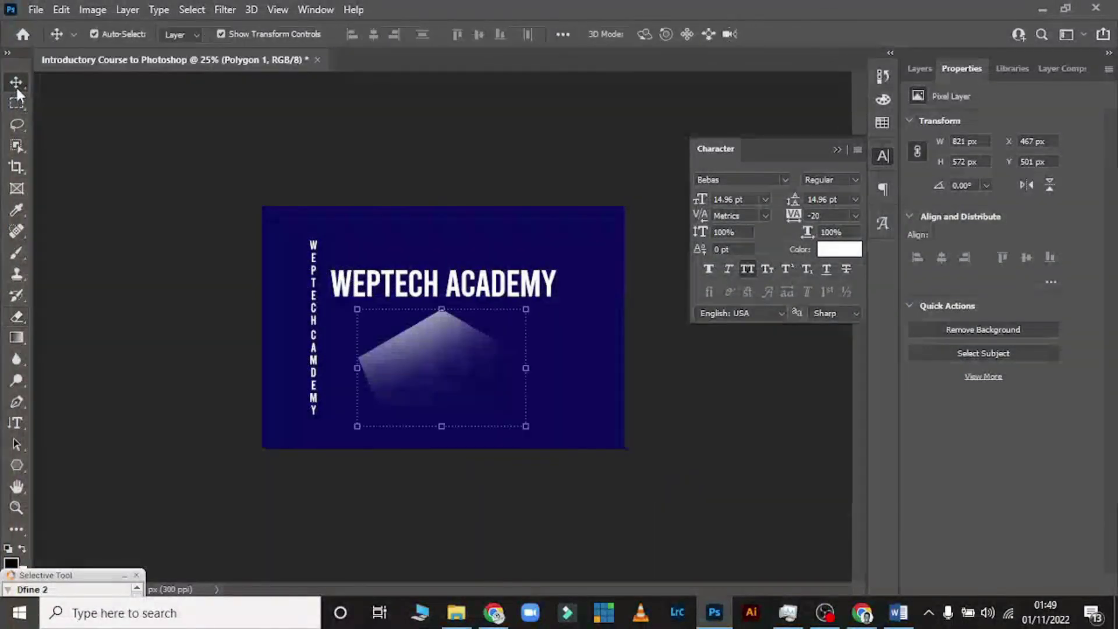
{"action": "key", "text": "Delete"}
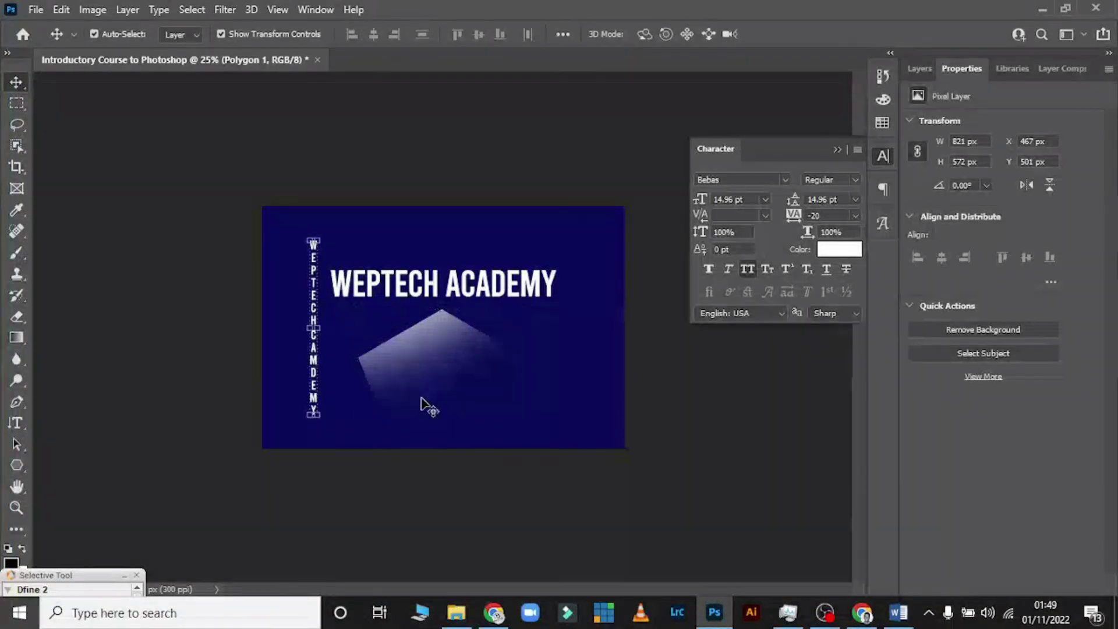
Draw two overlapping five-sided polygons below the heading, the front one about 452 by 456 px.
{"action": "left_click", "coordinate": [17, 465]}
{"action": "left_click_drag", "start_coordinate": [397, 326], "coordinate": [477, 420]}
{"action": "left_click_drag", "start_coordinate": [514, 332], "coordinate": [427, 423]}
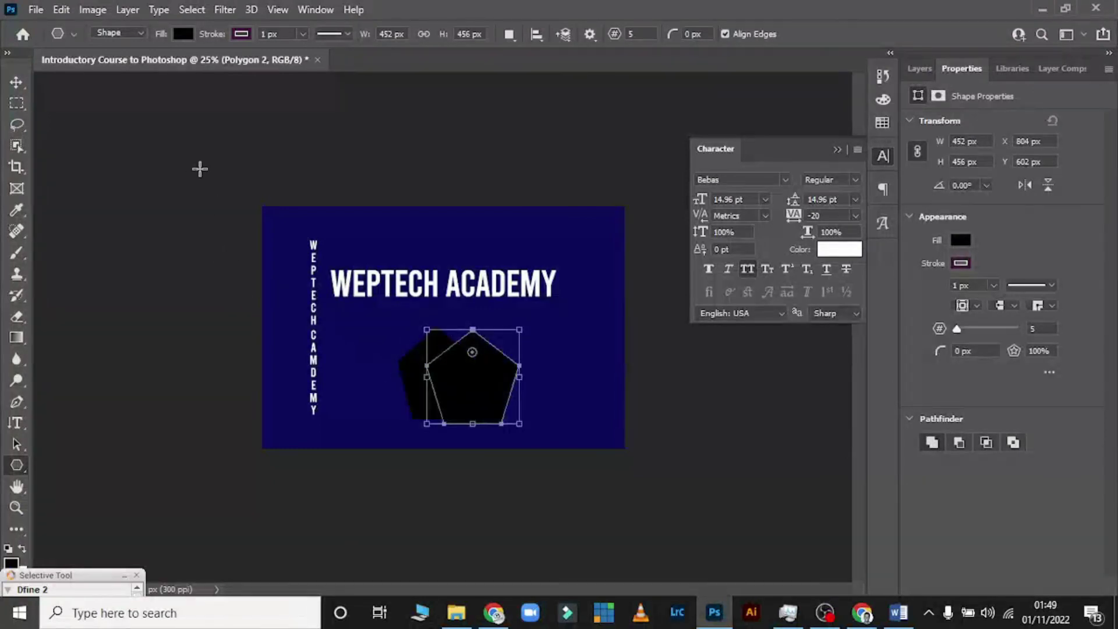
Fill the front polygon with bright pink from the recently used colors and show the layer list with the Move tool active.
{"action": "left_click", "coordinate": [182, 34]}
{"action": "left_click", "coordinate": [129, 120]}
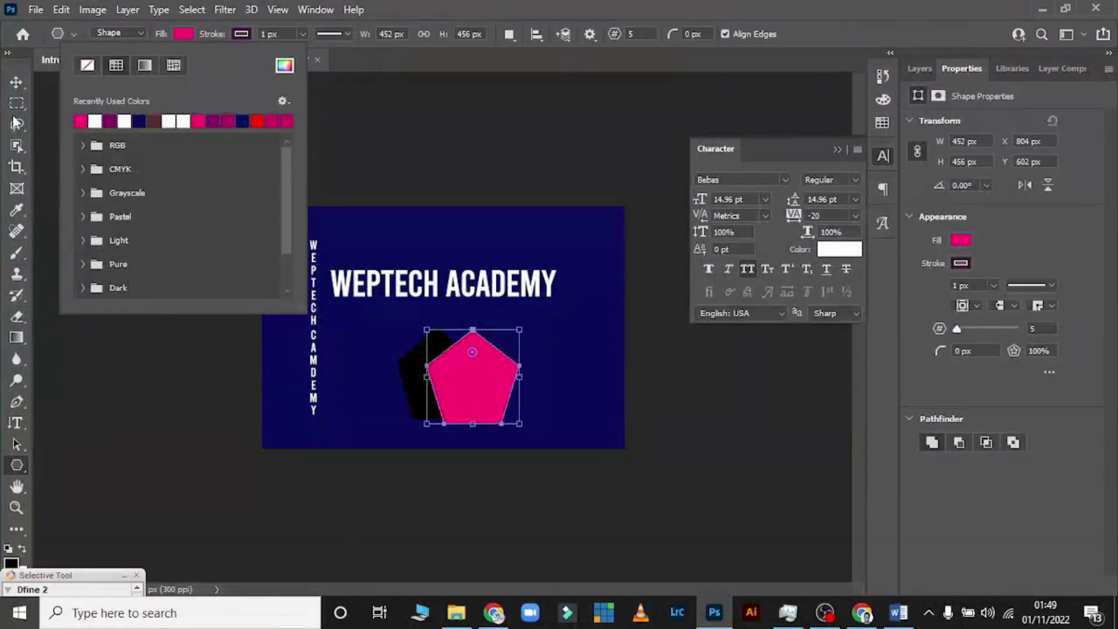
{"action": "key", "text": "Return"}
{"action": "key", "text": "v"}
{"action": "left_click", "coordinate": [923, 69]}
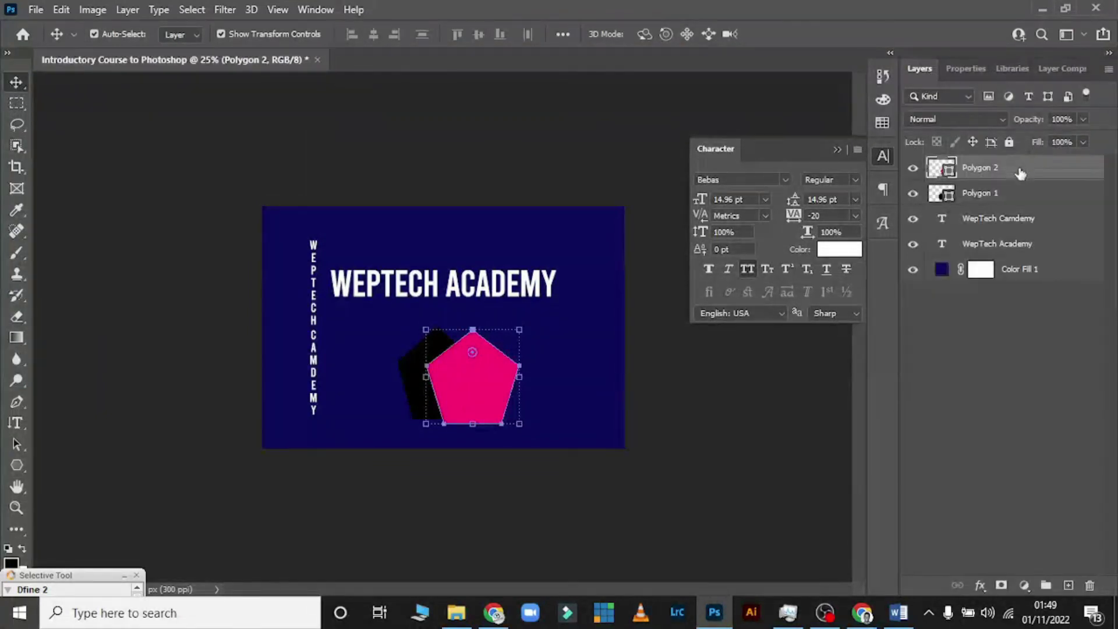
Try merging the black and pink polygon layers as shapes, and undo the merge.
{"action": "left_click", "coordinate": [1009, 198], "text": "shift"}
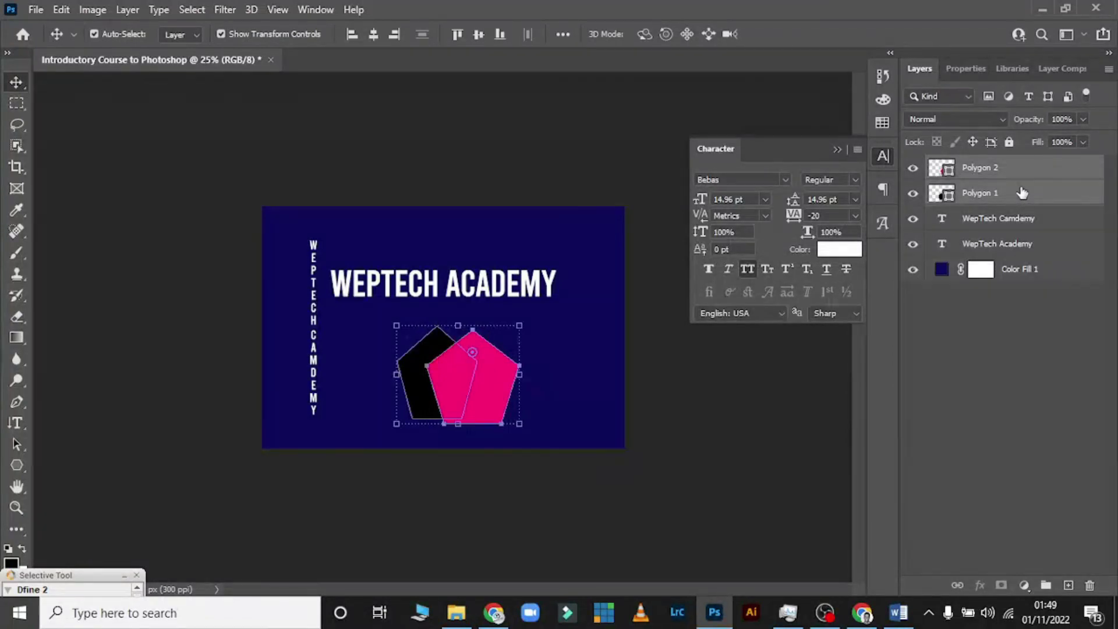
{"action": "right_click", "coordinate": [1022, 193]}
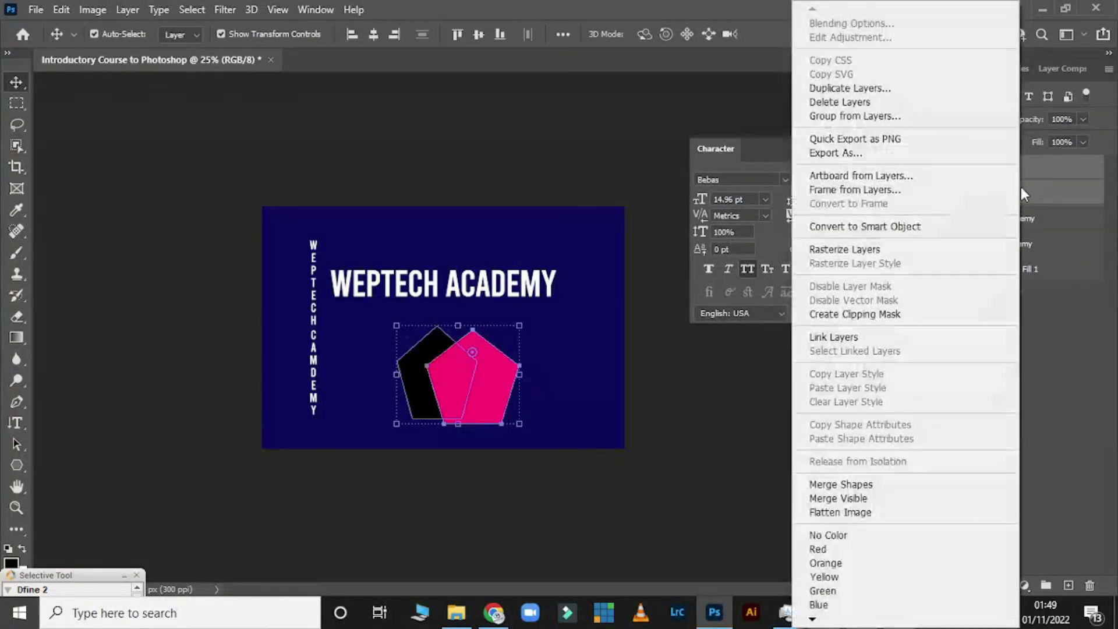
{"action": "left_click", "coordinate": [870, 485]}
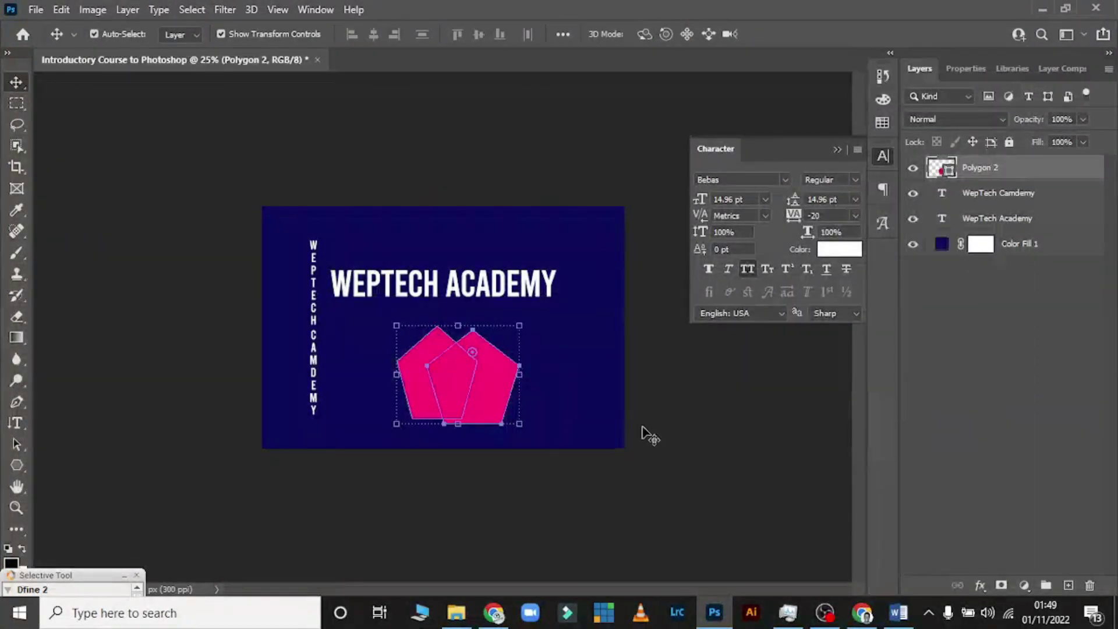
{"action": "key", "text": "ctrl+z"}
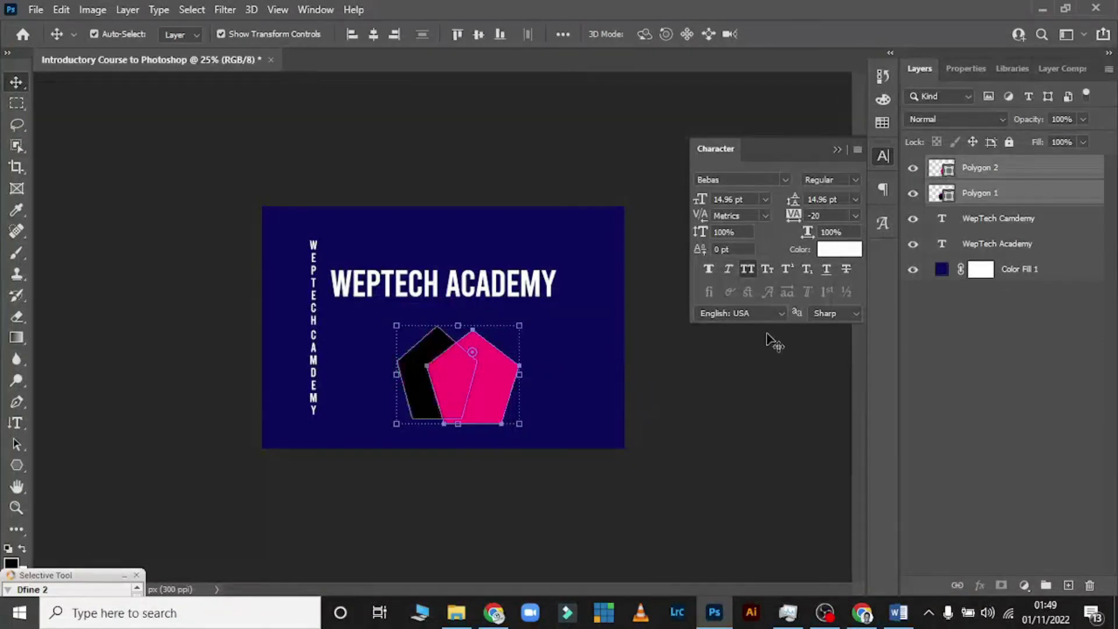
Rasterize the two polygon layers and merge them into a single layer.
{"action": "right_click", "coordinate": [1023, 185]}
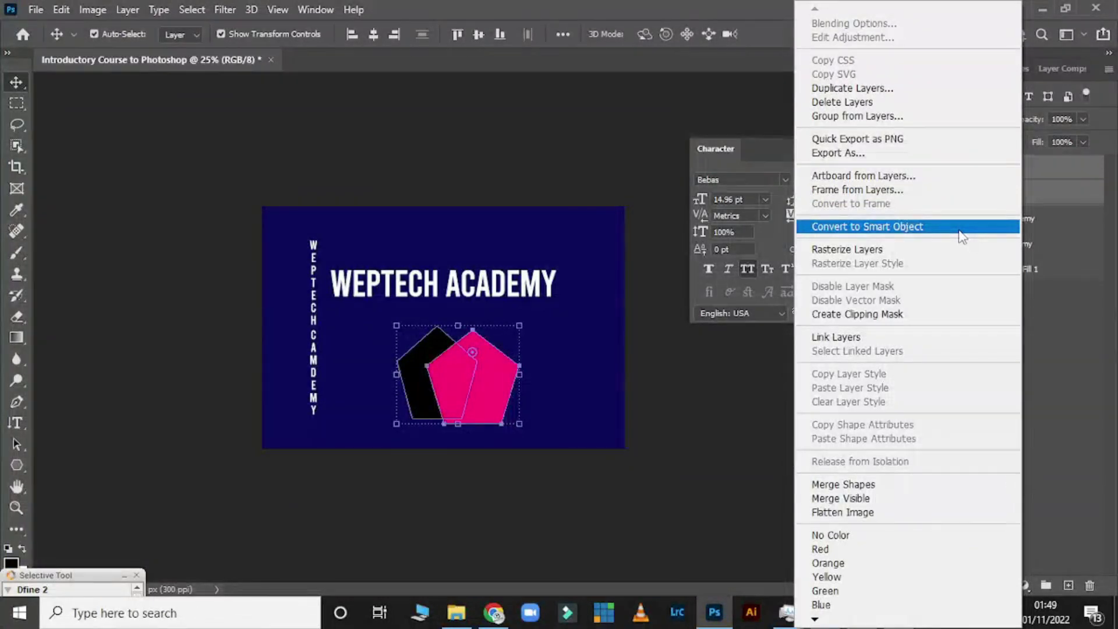
{"action": "left_click", "coordinate": [918, 251]}
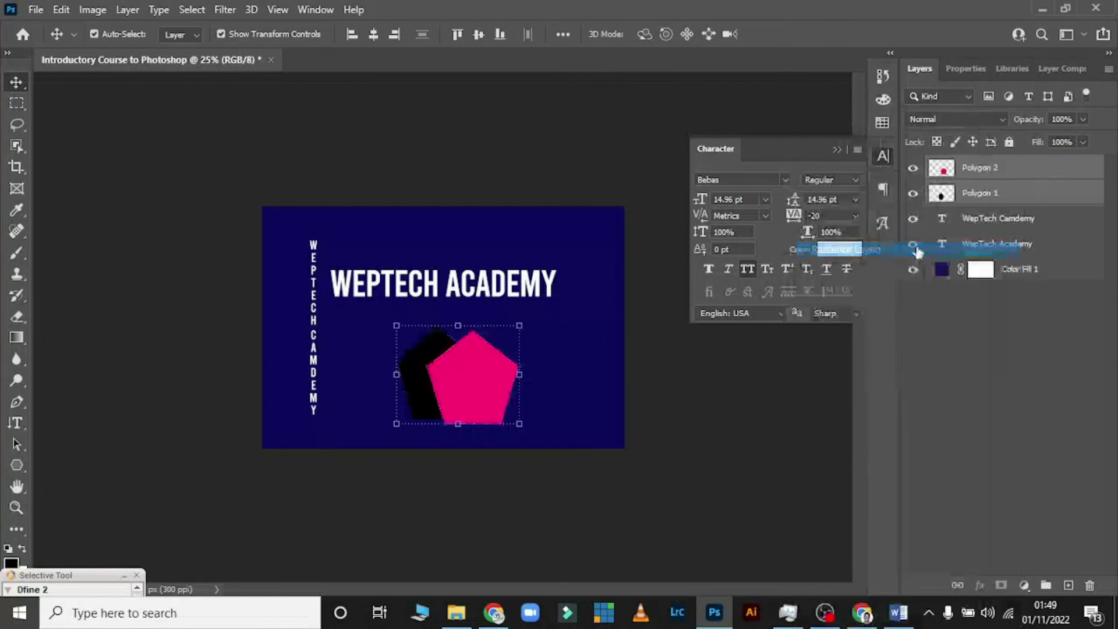
{"action": "right_click", "coordinate": [1026, 190]}
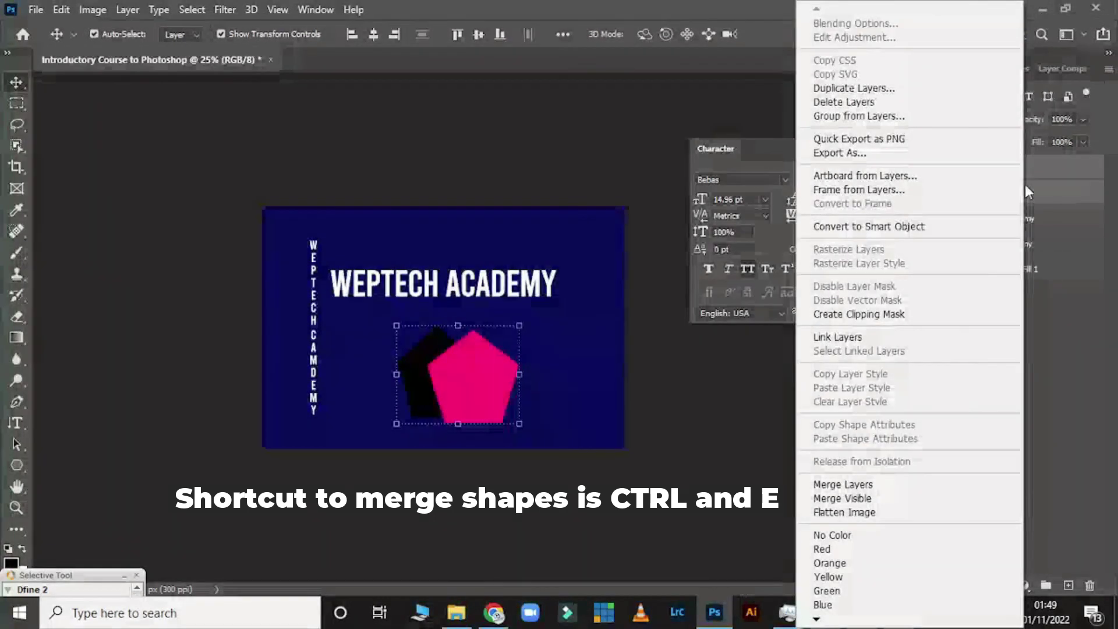
{"action": "left_click", "coordinate": [879, 485]}
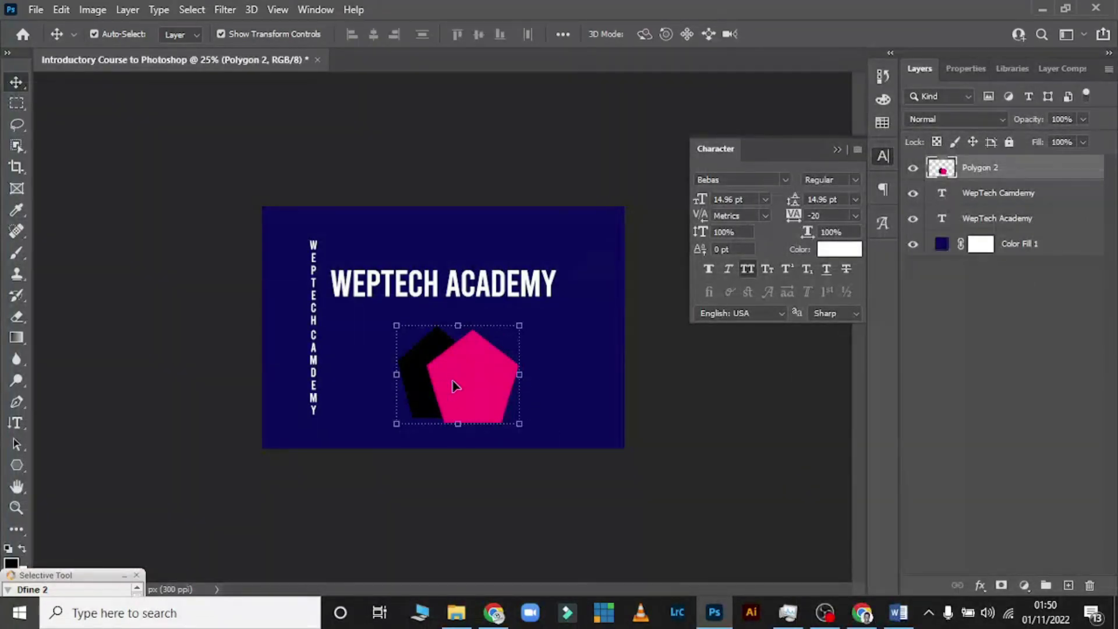
Erase the pink polygon with the Magic Eraser tool and undo the erasure.
{"action": "left_click", "coordinate": [18, 320]}
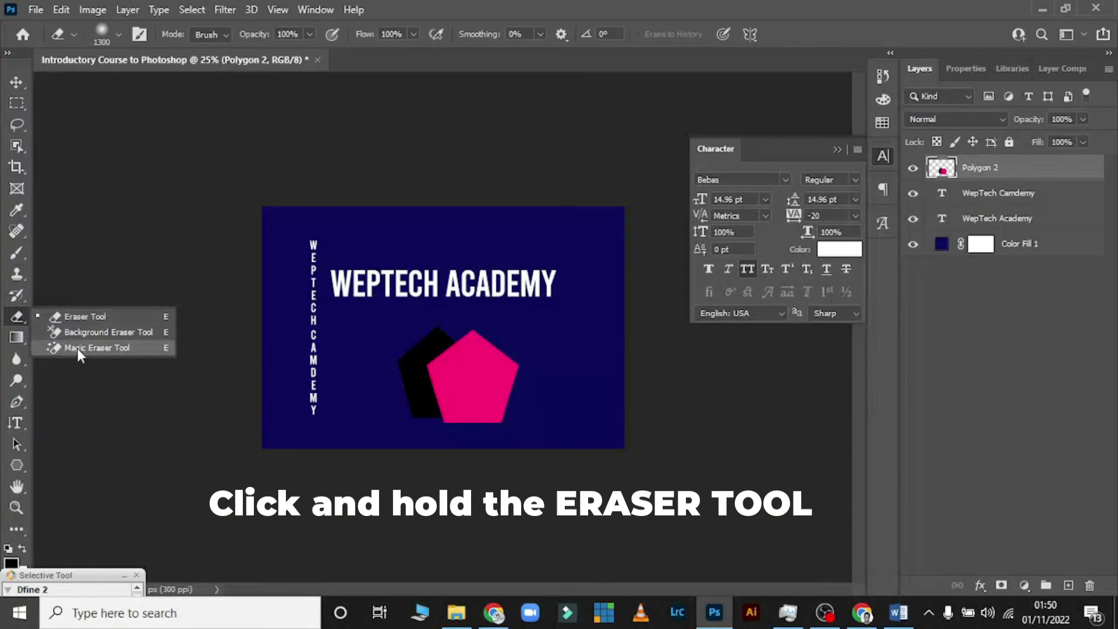
{"action": "left_click", "coordinate": [78, 348]}
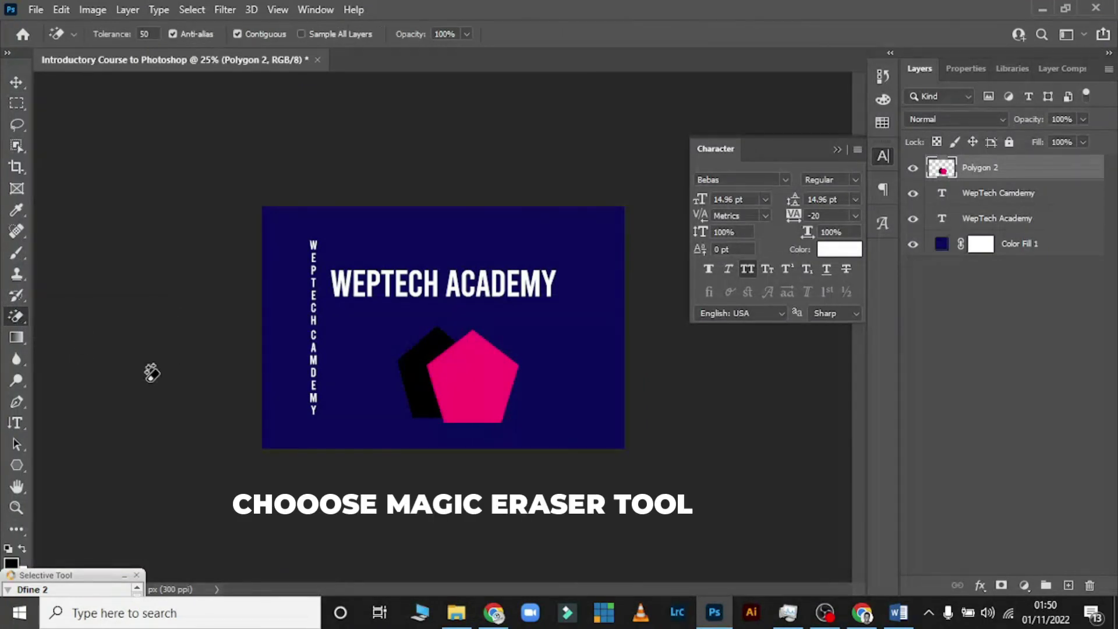
{"action": "left_click", "coordinate": [472, 346]}
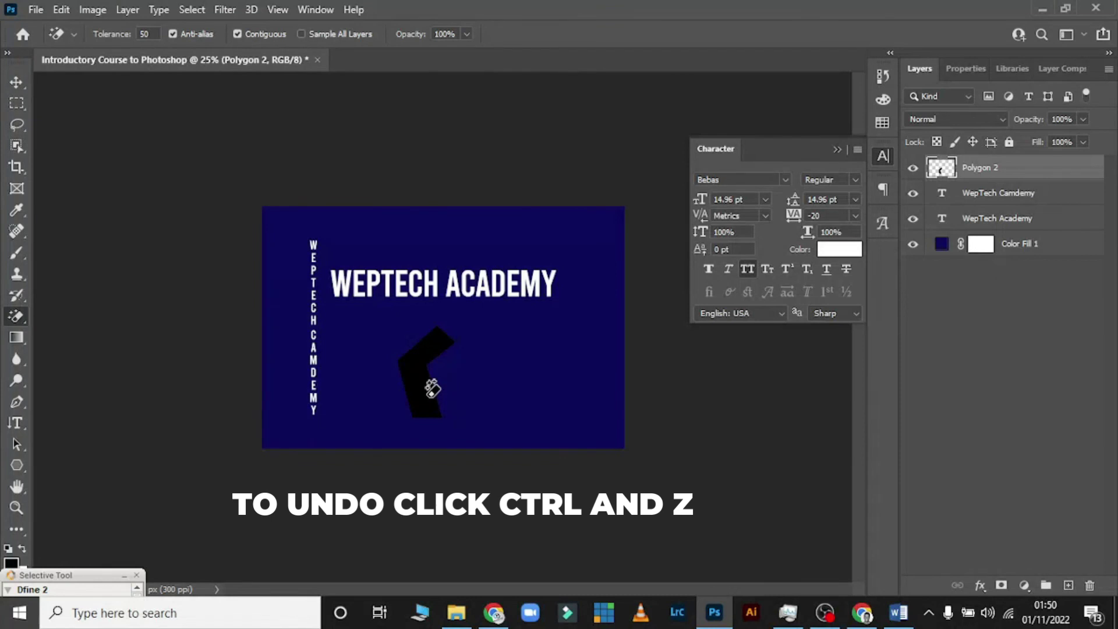
{"action": "key", "text": "ctrl+z"}
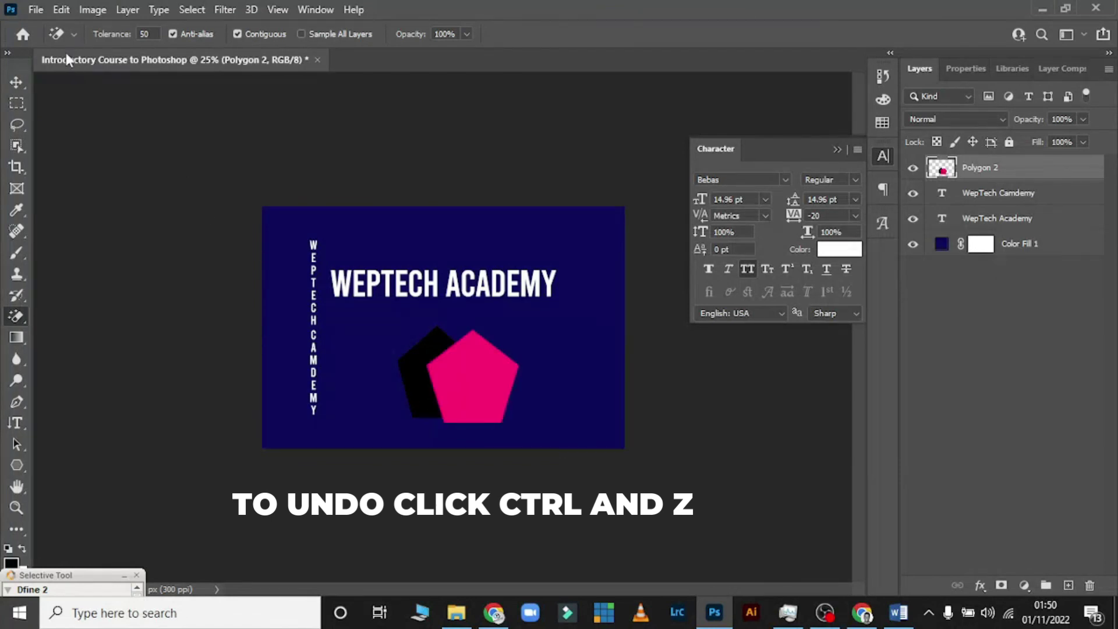
{"action": "left_click", "coordinate": [63, 10]}
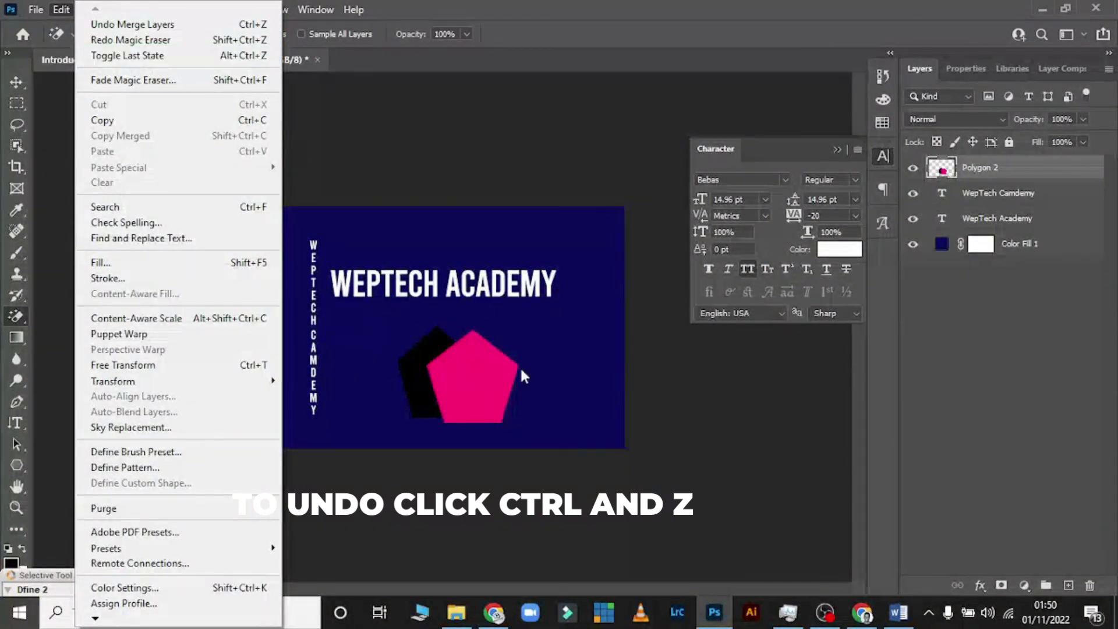
{"action": "left_click", "coordinate": [886, 369]}
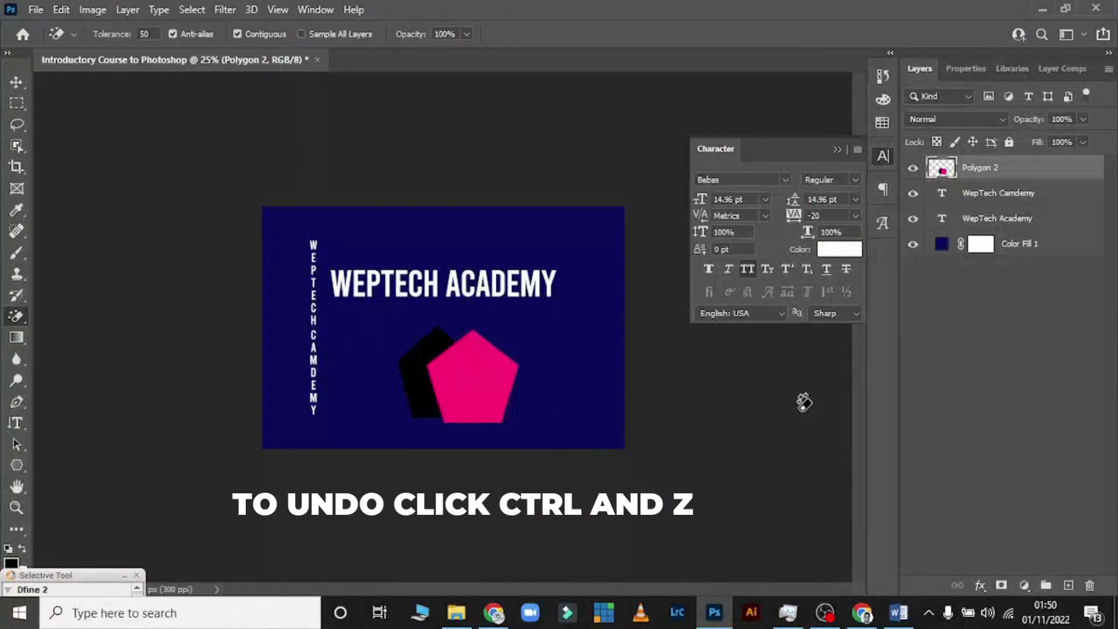
Erase the black and pink areas of the merged layer with the Magic Eraser tool, and undo the erasures.
{"action": "left_click", "coordinate": [435, 343]}
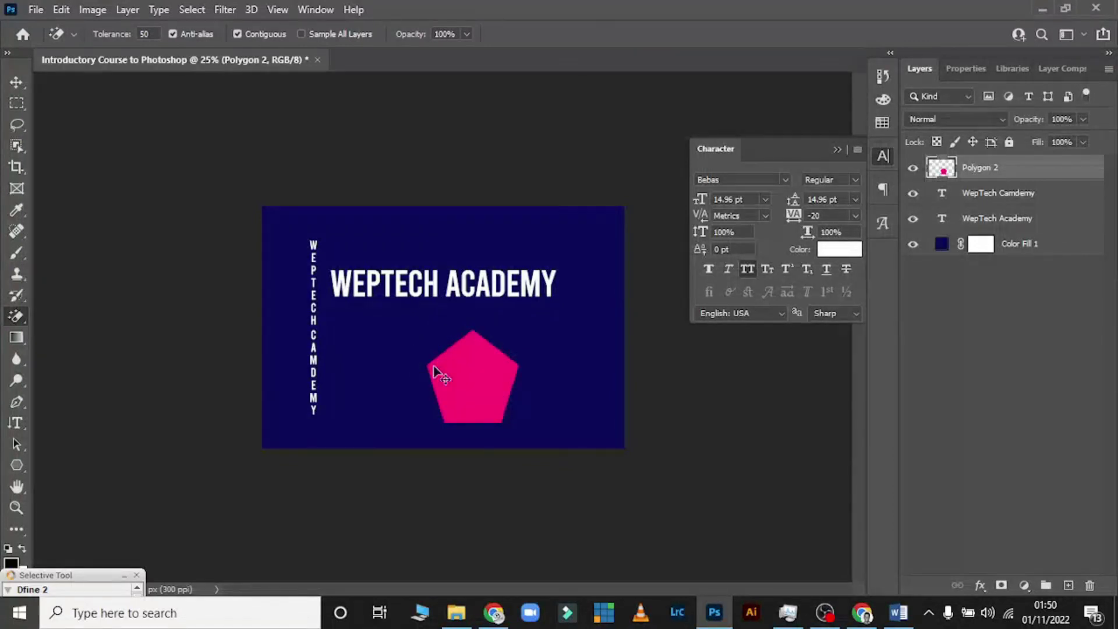
{"action": "left_click", "coordinate": [487, 387]}
{"action": "key", "text": "ctrl+z"}
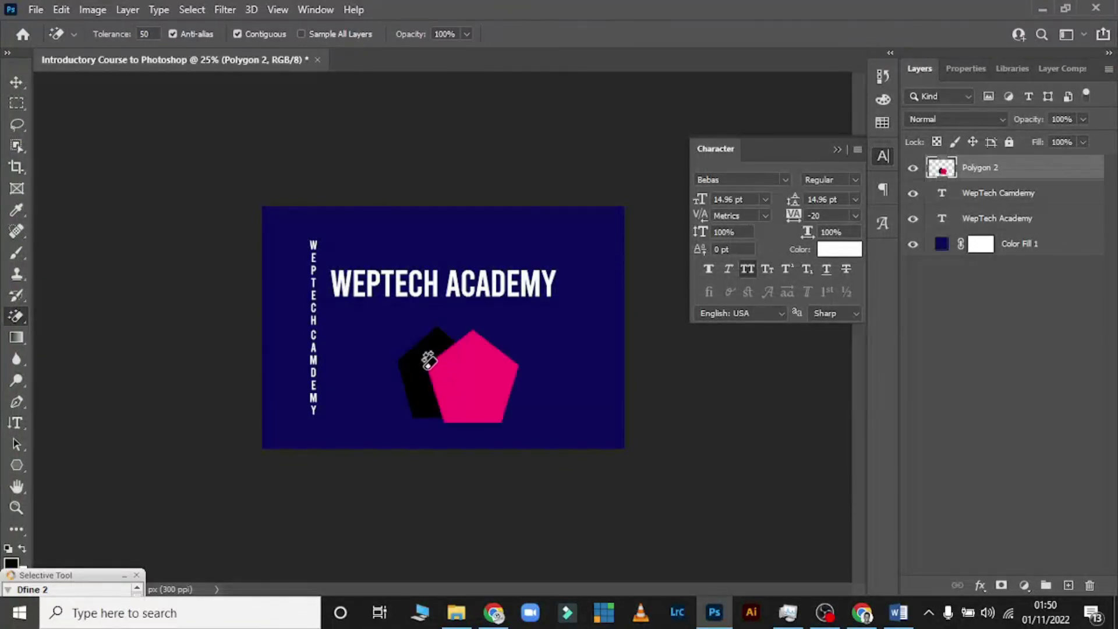
{"action": "key", "text": "ctrl+z"}
{"action": "left_click", "coordinate": [16, 82]}
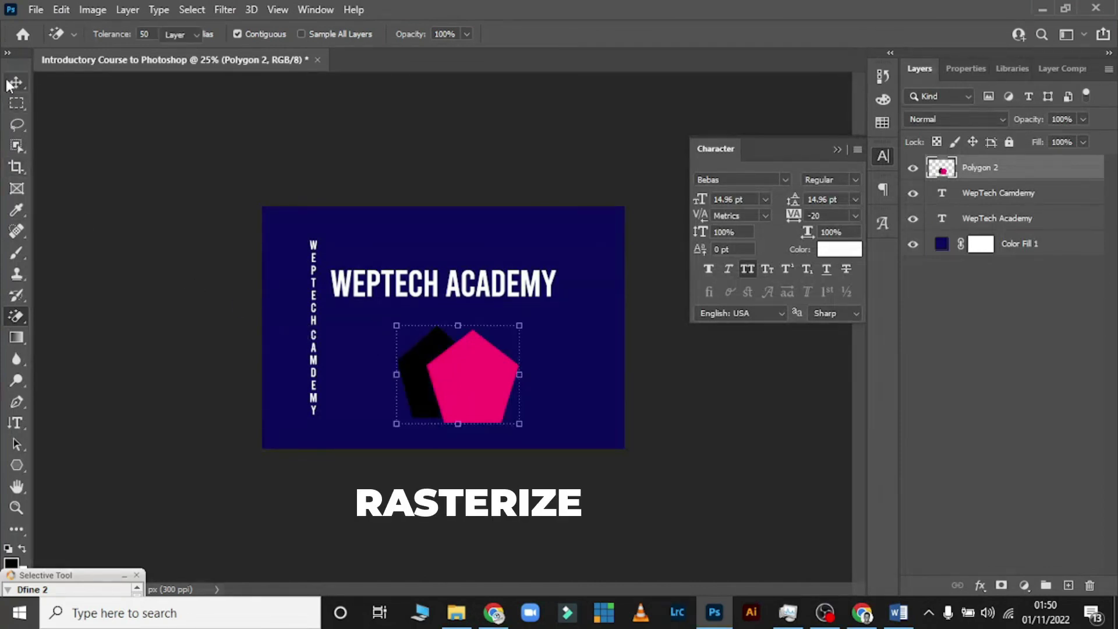
{"action": "right_click", "coordinate": [1015, 174]}
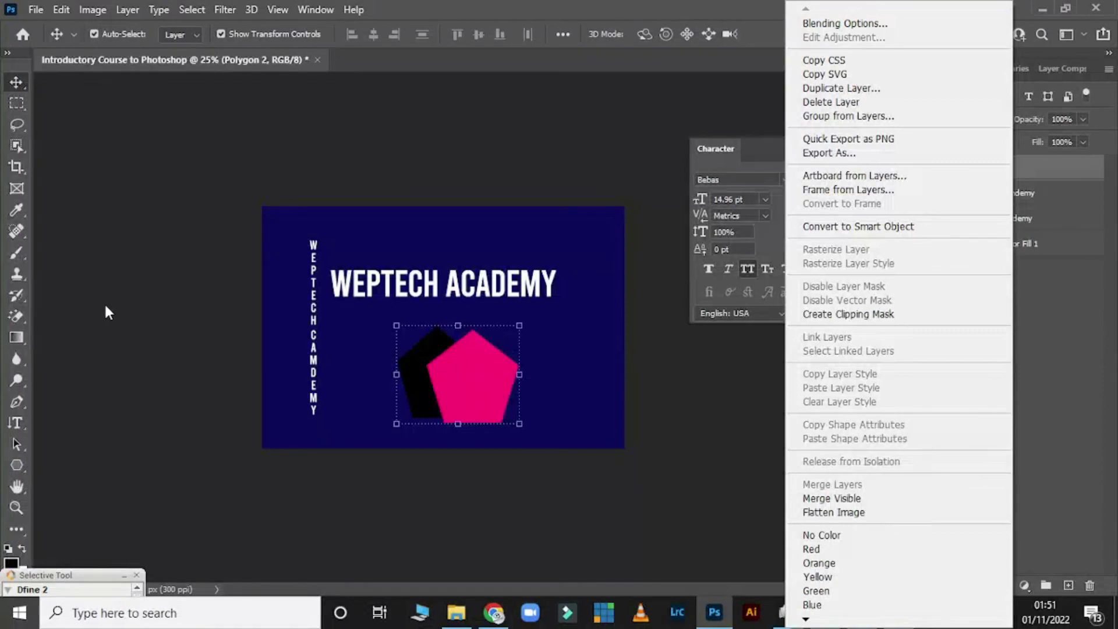
{"action": "left_click", "coordinate": [24, 319]}
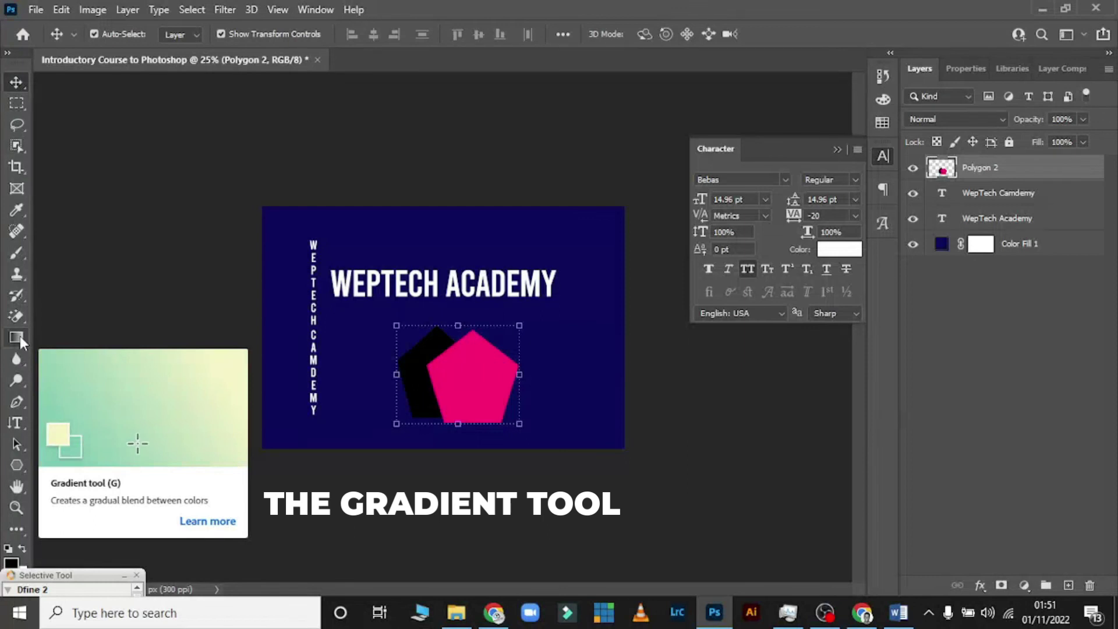
Activate the Gradient tool and browse the preset gradient folders in the Gradient Editor.
{"action": "left_click", "coordinate": [17, 337]}
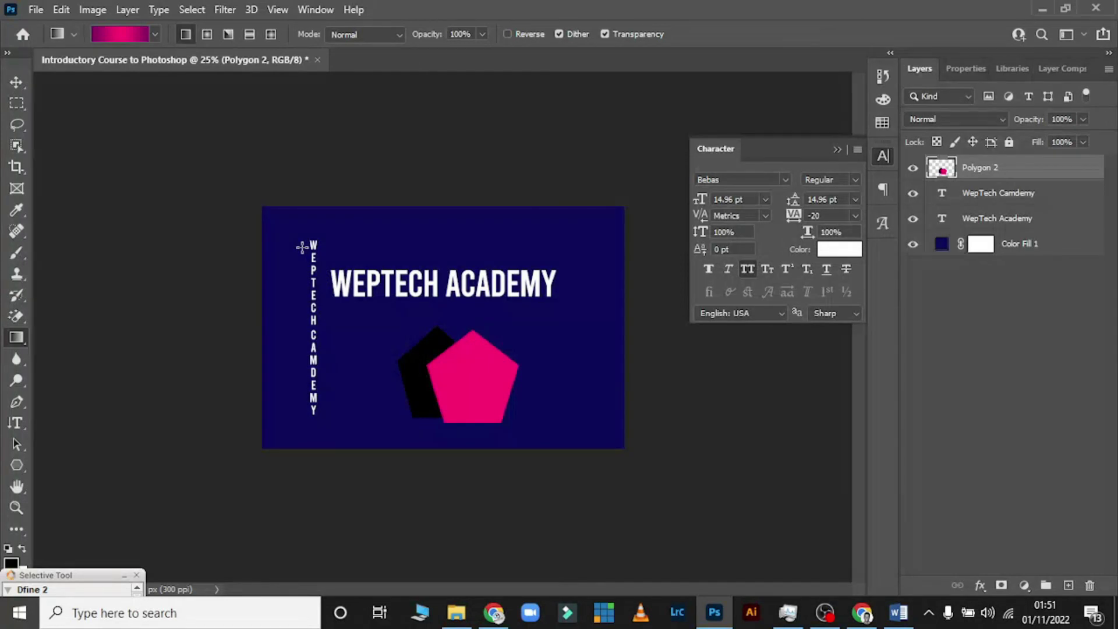
{"action": "left_click", "coordinate": [103, 36]}
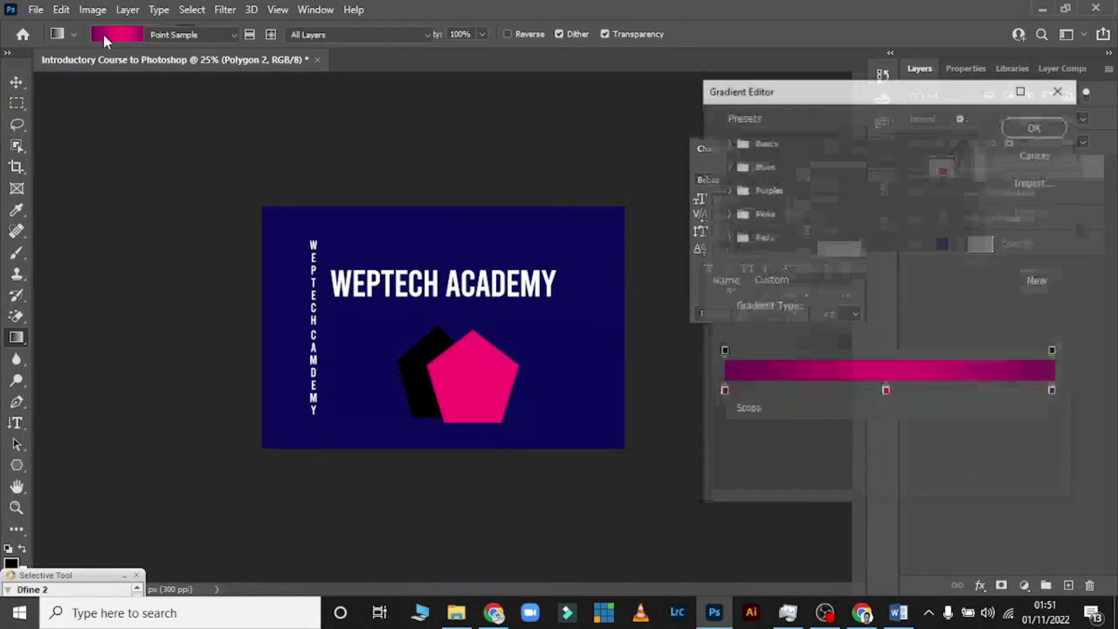
{"action": "scroll", "coordinate": [780, 215], "scroll_direction": "down", "scroll_amount": 6}
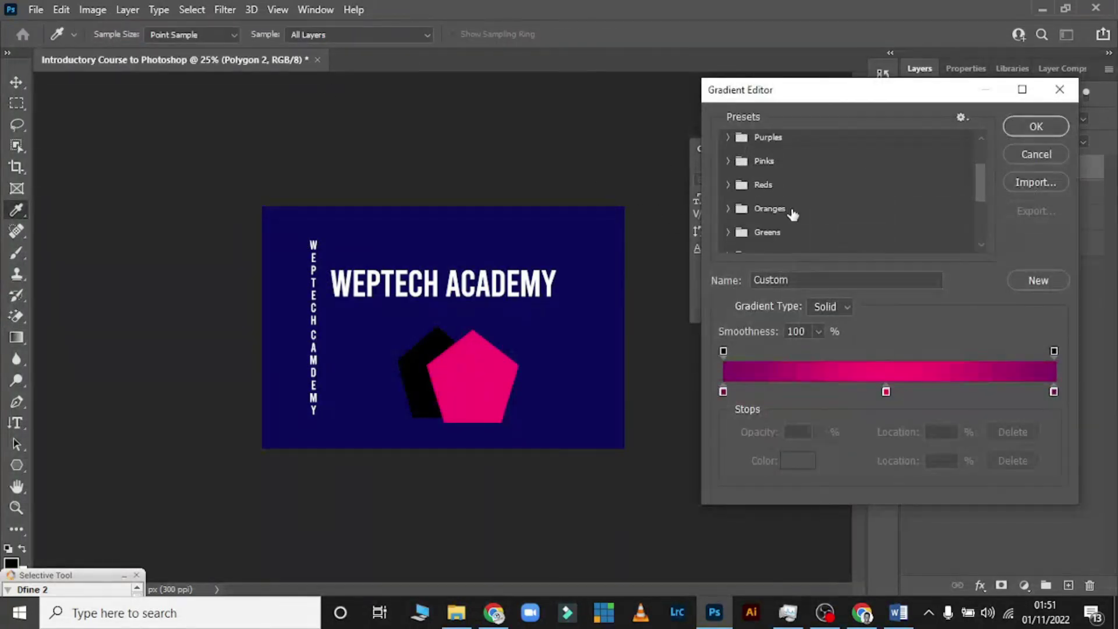
{"action": "left_click", "coordinate": [728, 214]}
{"action": "left_click", "coordinate": [728, 191]}
{"action": "left_click", "coordinate": [727, 168]}
{"action": "left_click", "coordinate": [728, 144]}
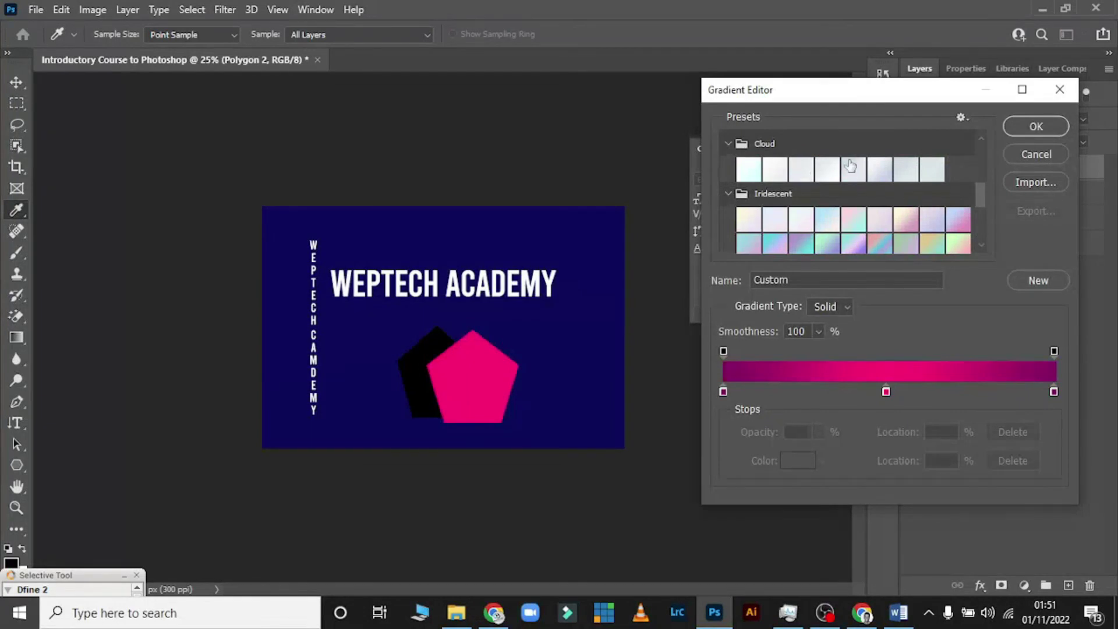
{"action": "left_click", "coordinate": [1035, 126]}
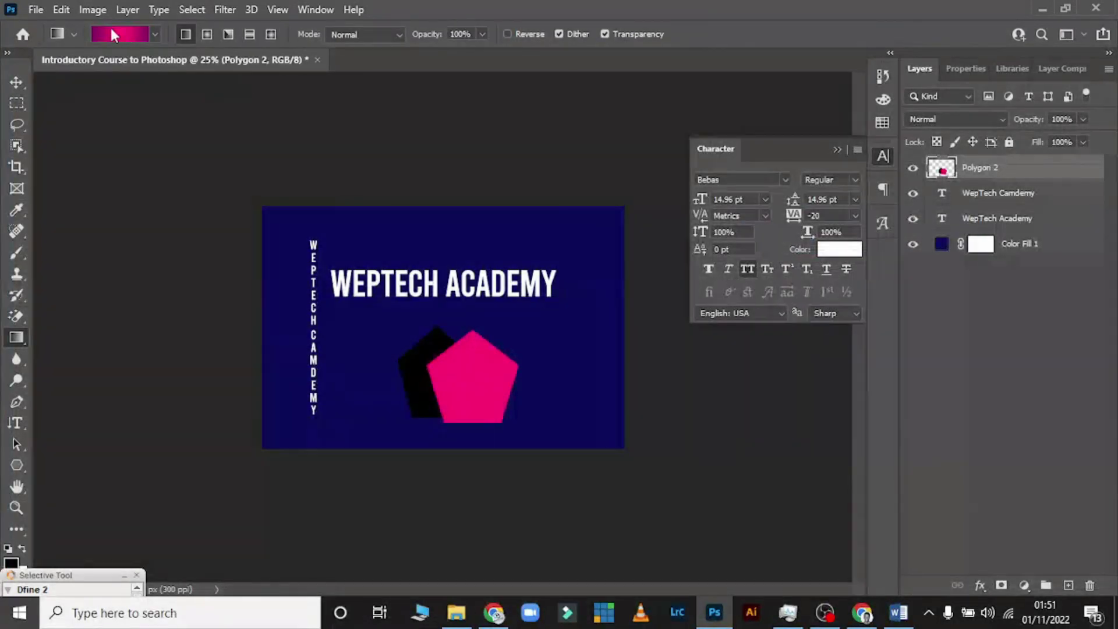
Choose the Red_01 preset from the Reds folder as the active gradient.
{"action": "left_click", "coordinate": [114, 34]}
{"action": "scroll", "coordinate": [780, 200], "scroll_direction": "down", "scroll_amount": 1}
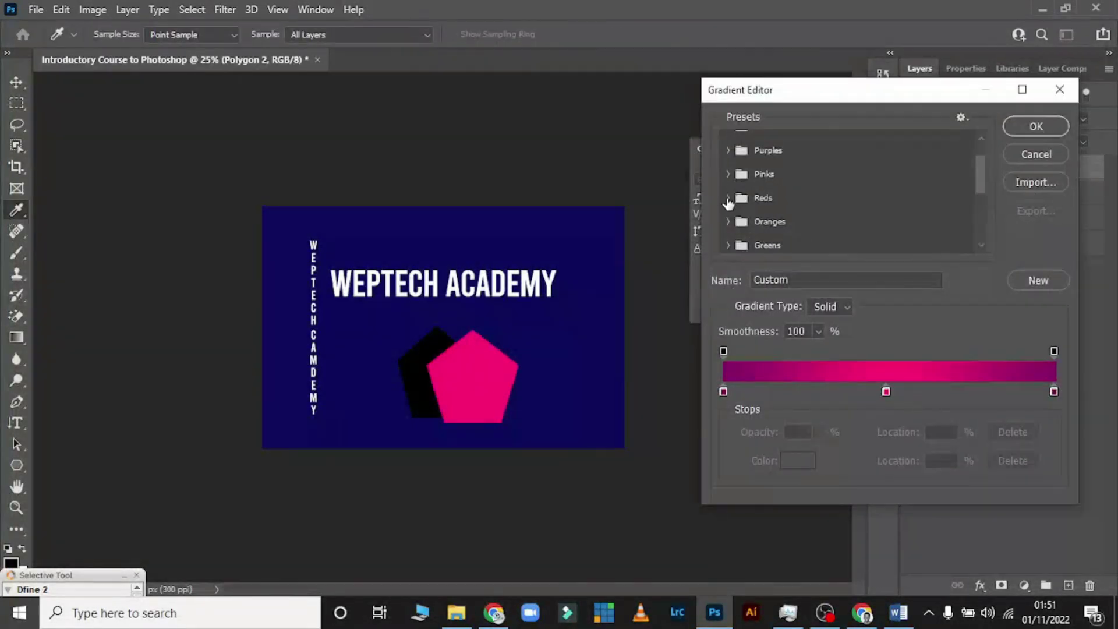
{"action": "left_click", "coordinate": [727, 199]}
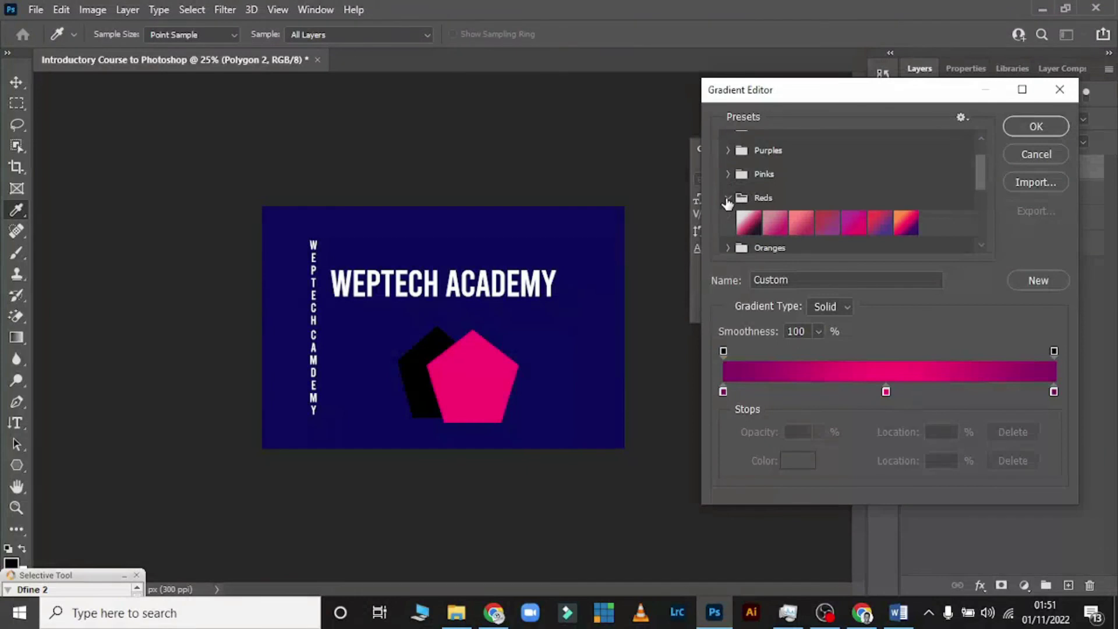
{"action": "left_click", "coordinate": [749, 224]}
{"action": "left_click", "coordinate": [1023, 128]}
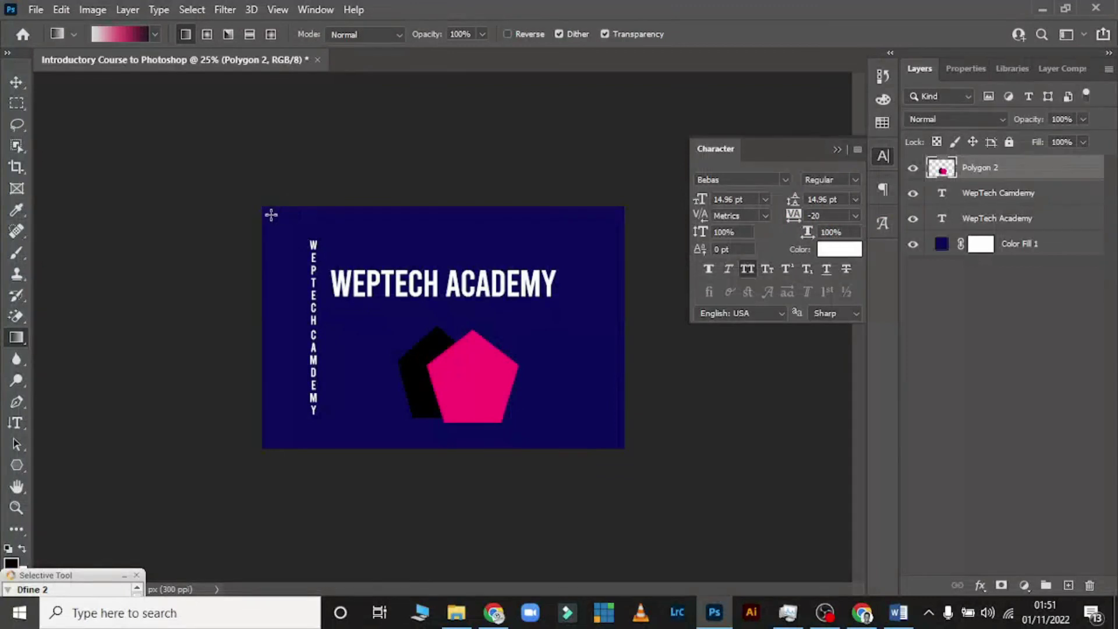
Try a diagonal gradient across the canvas on the merged polygon layer and undo it.
{"action": "left_click_drag", "start_coordinate": [272, 215], "coordinate": [633, 455]}
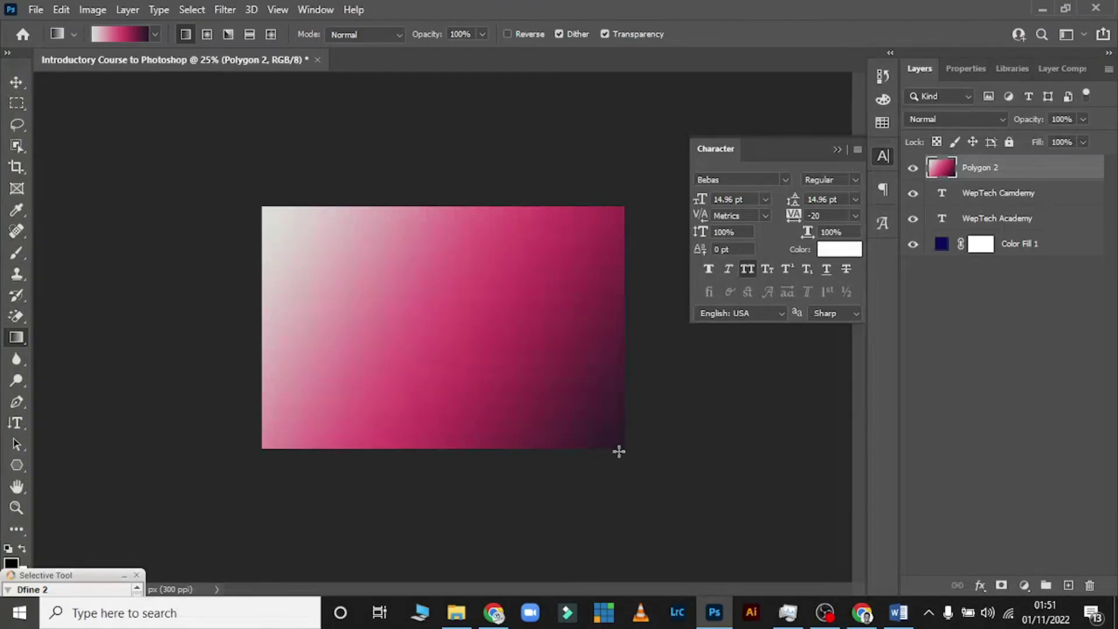
{"action": "key", "text": "ctrl+z"}
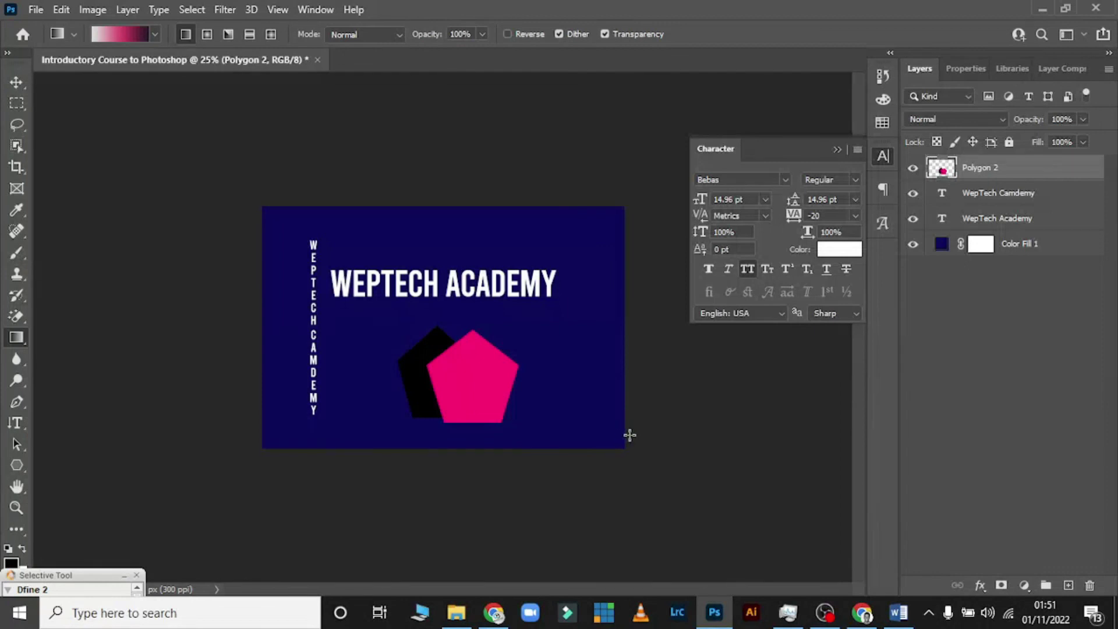
Add a new layer above the polygons and fill it with the Red_01 gradient diagonally from the upper-left to the lower-right canvas corner.
{"action": "left_click", "coordinate": [1069, 585]}
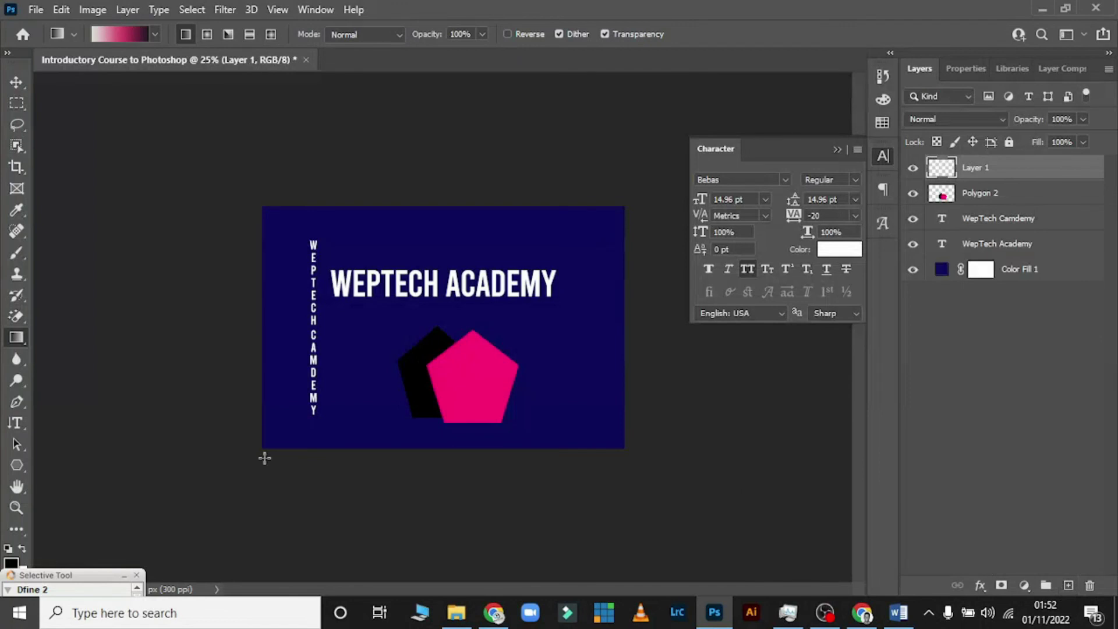
{"action": "left_click_drag", "start_coordinate": [269, 207], "coordinate": [657, 475]}
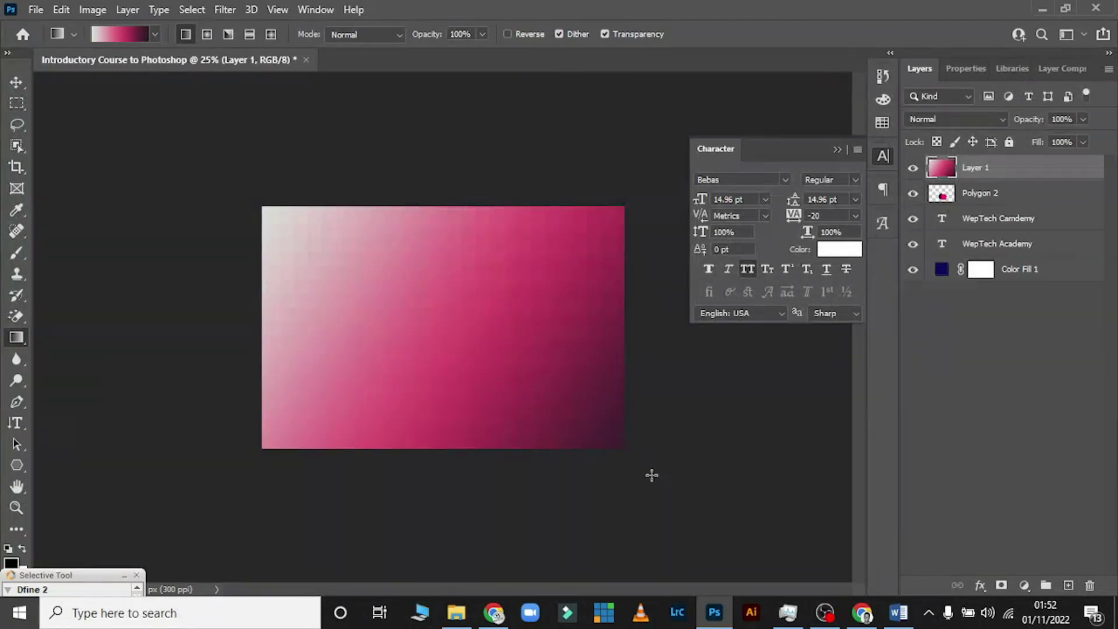
Set the gradient style to Angle and customize the color stops, with one pink stop near the light end and another at 49%.
{"action": "left_click", "coordinate": [226, 34]}
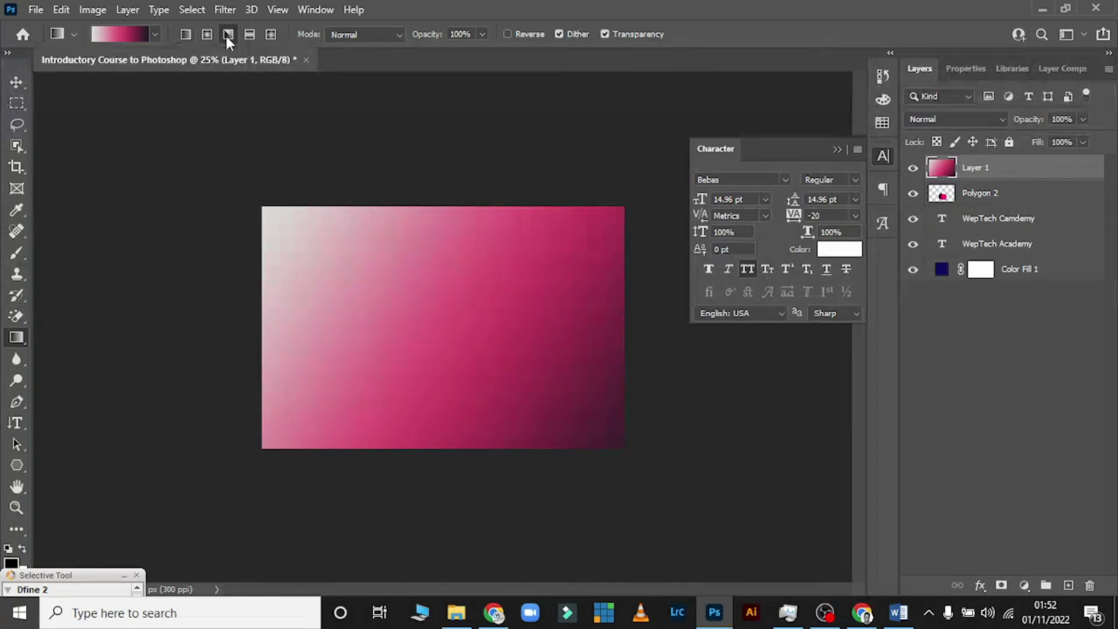
{"action": "left_click", "coordinate": [128, 34]}
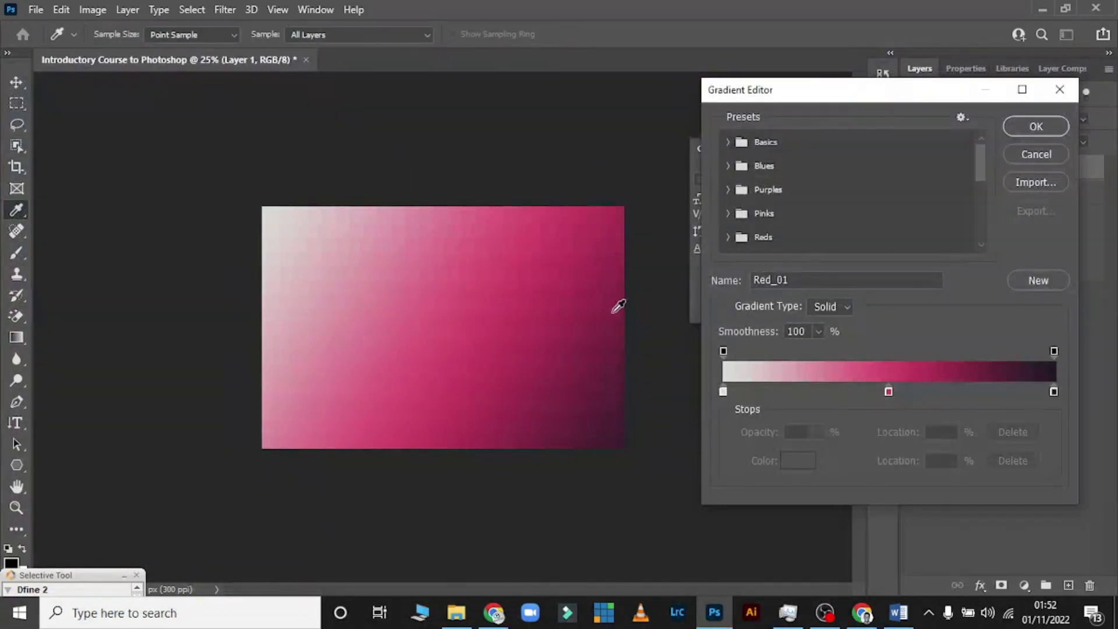
{"action": "mouse_move", "coordinate": [886, 392]}
{"action": "left_mouse_down"}
{"action": "mouse_move", "coordinate": [746, 393]}
{"action": "mouse_move", "coordinate": [896, 392]}
{"action": "left_mouse_up"}
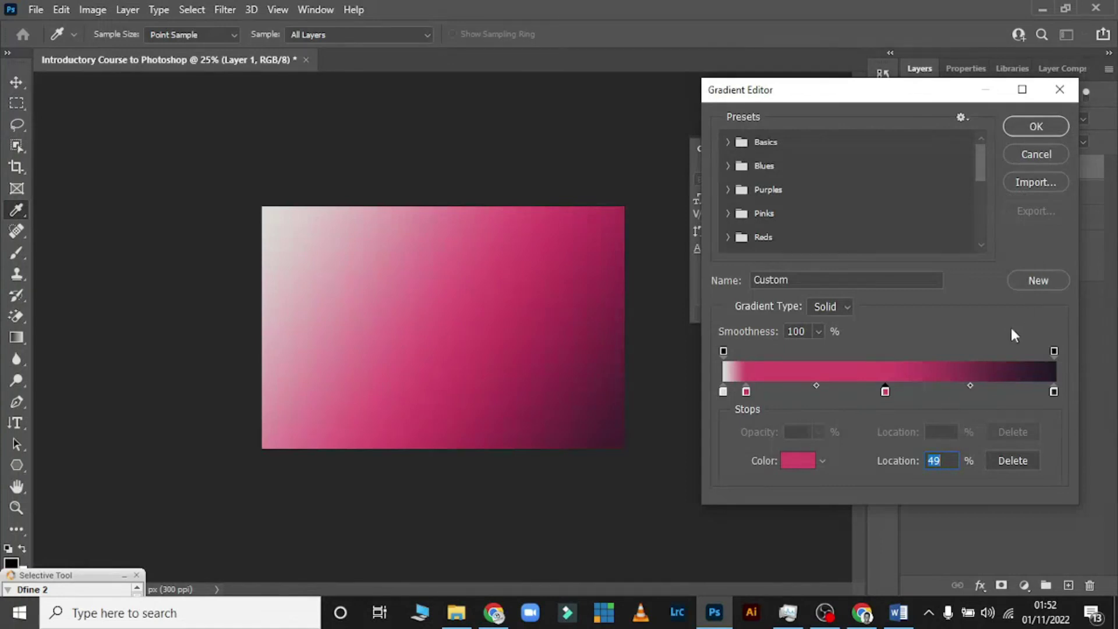
{"action": "left_click", "coordinate": [1035, 127]}
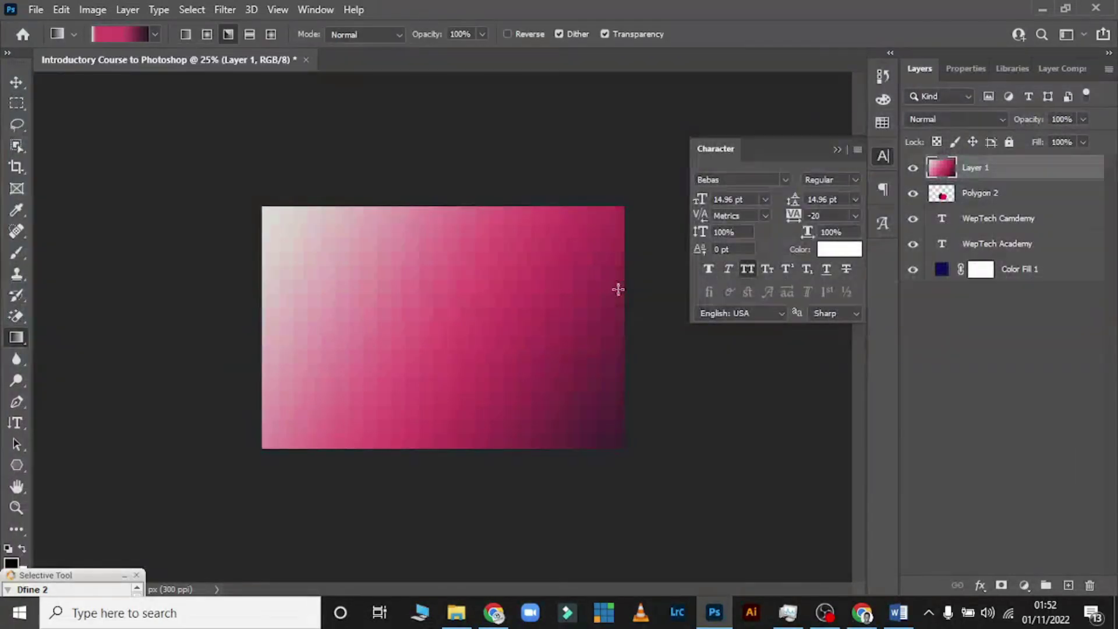
{"action": "left_click", "coordinate": [16, 85]}
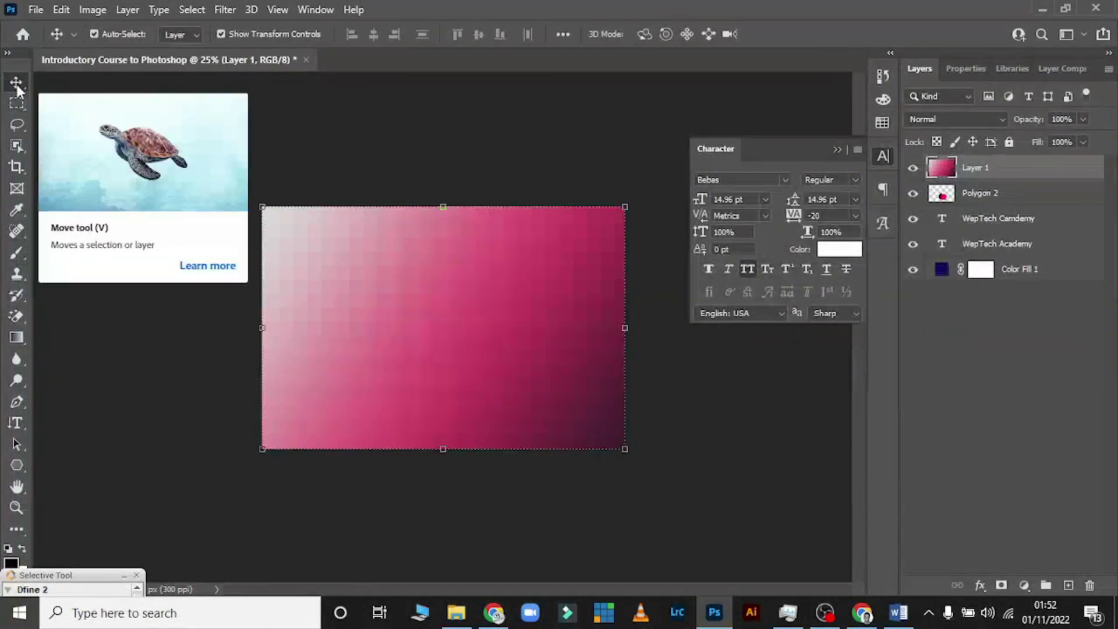